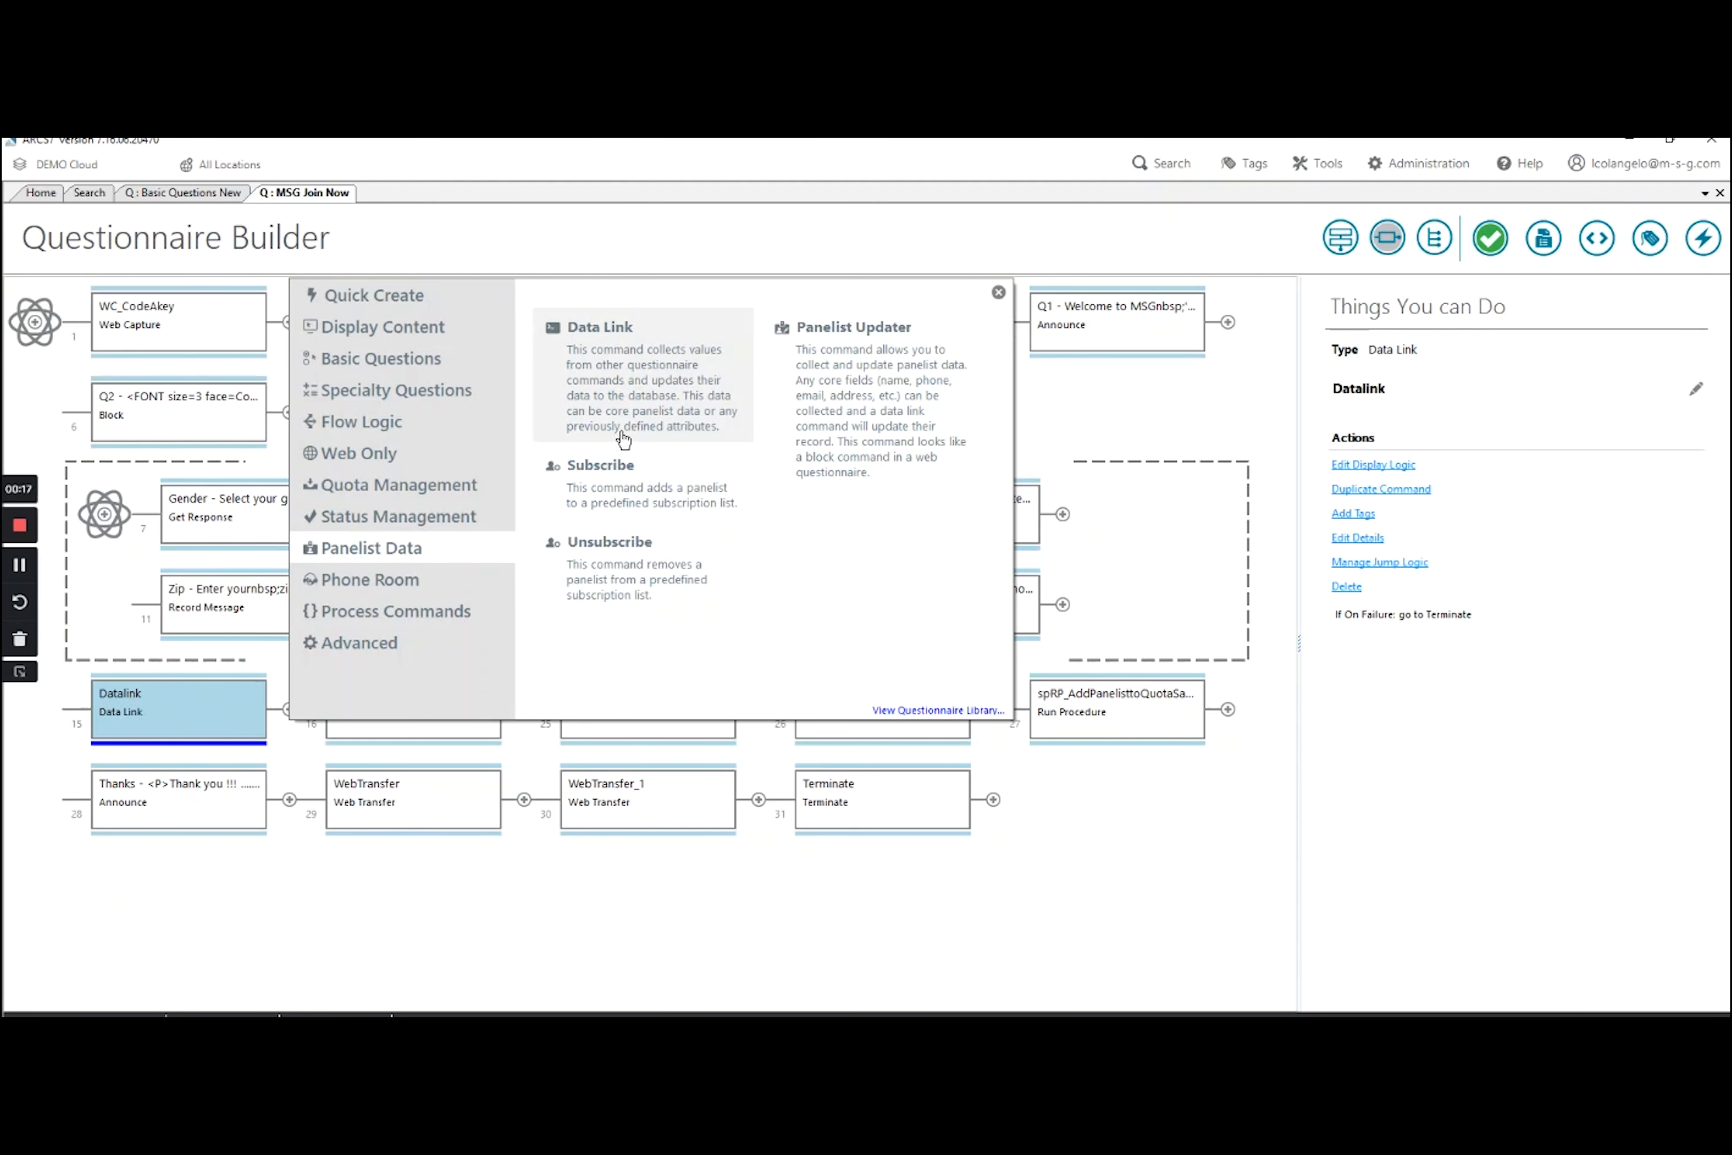
Open the details of the Datalink command and review the available mapping types
click(283, 947)
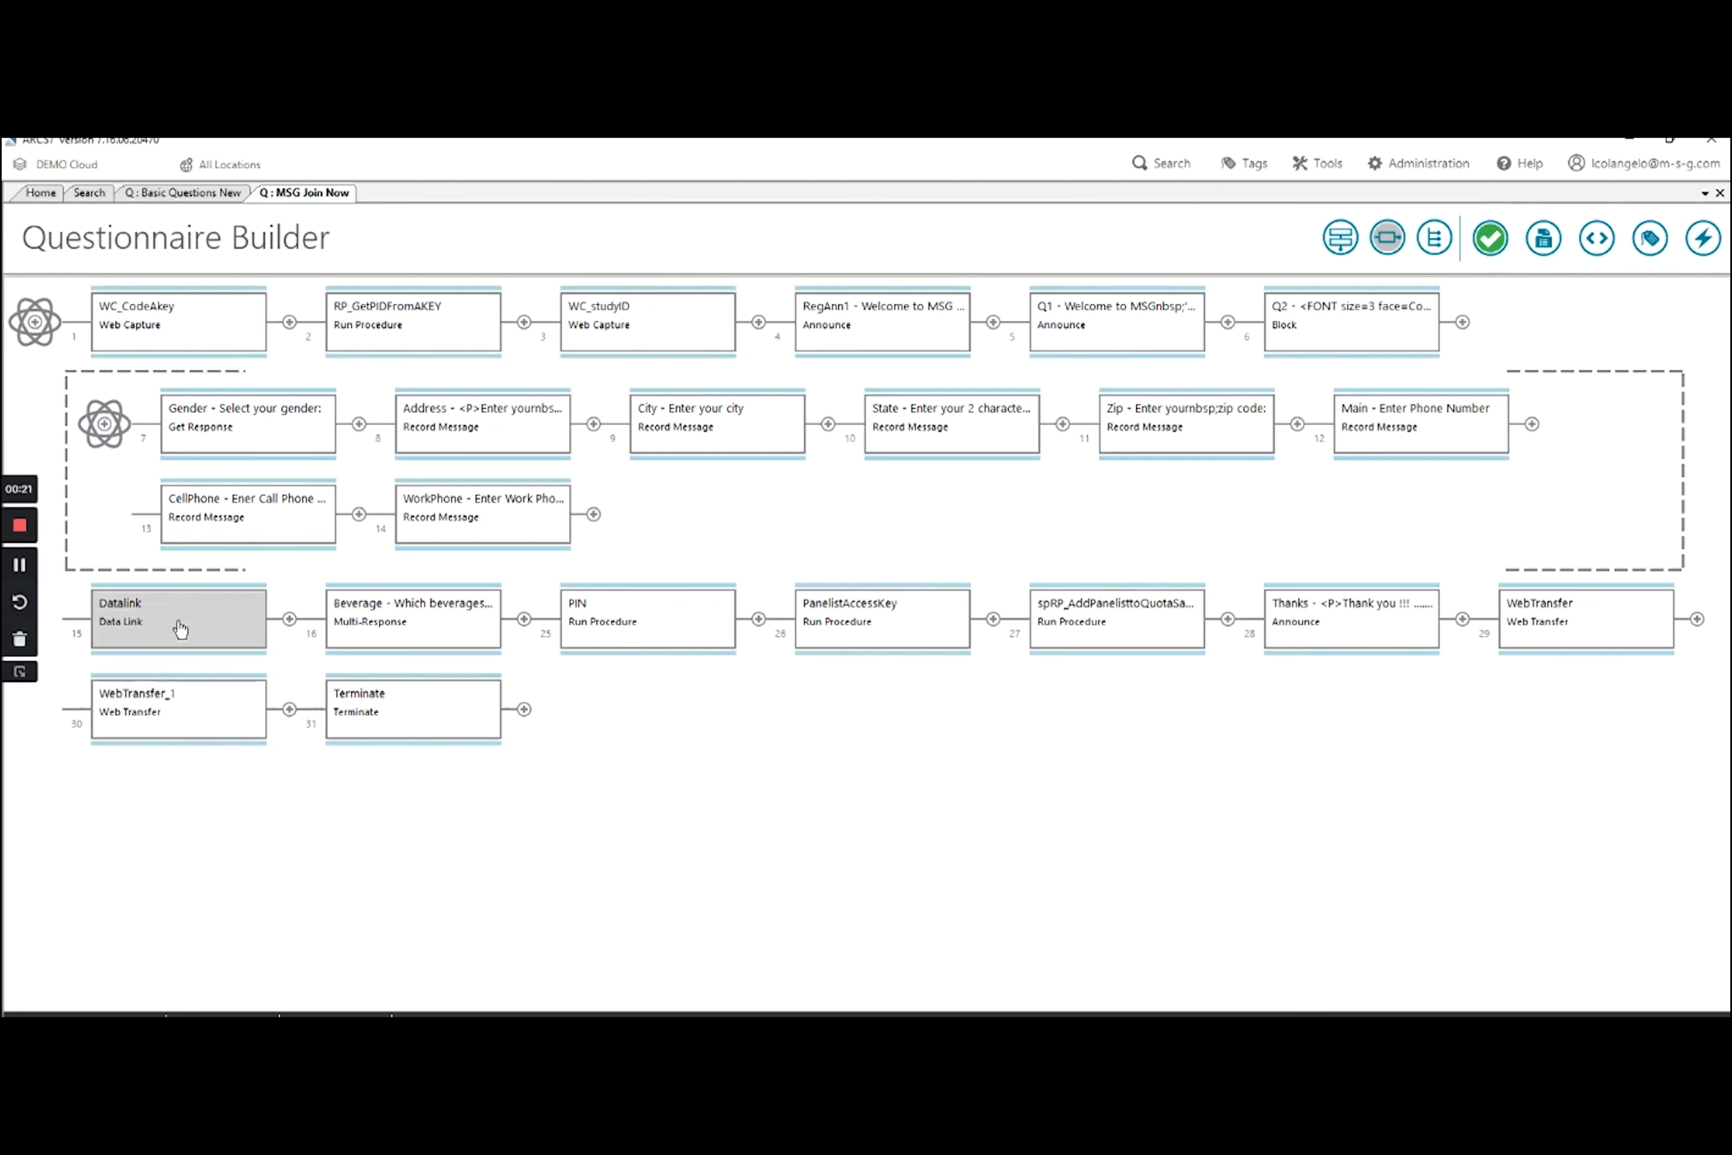
click(188, 622)
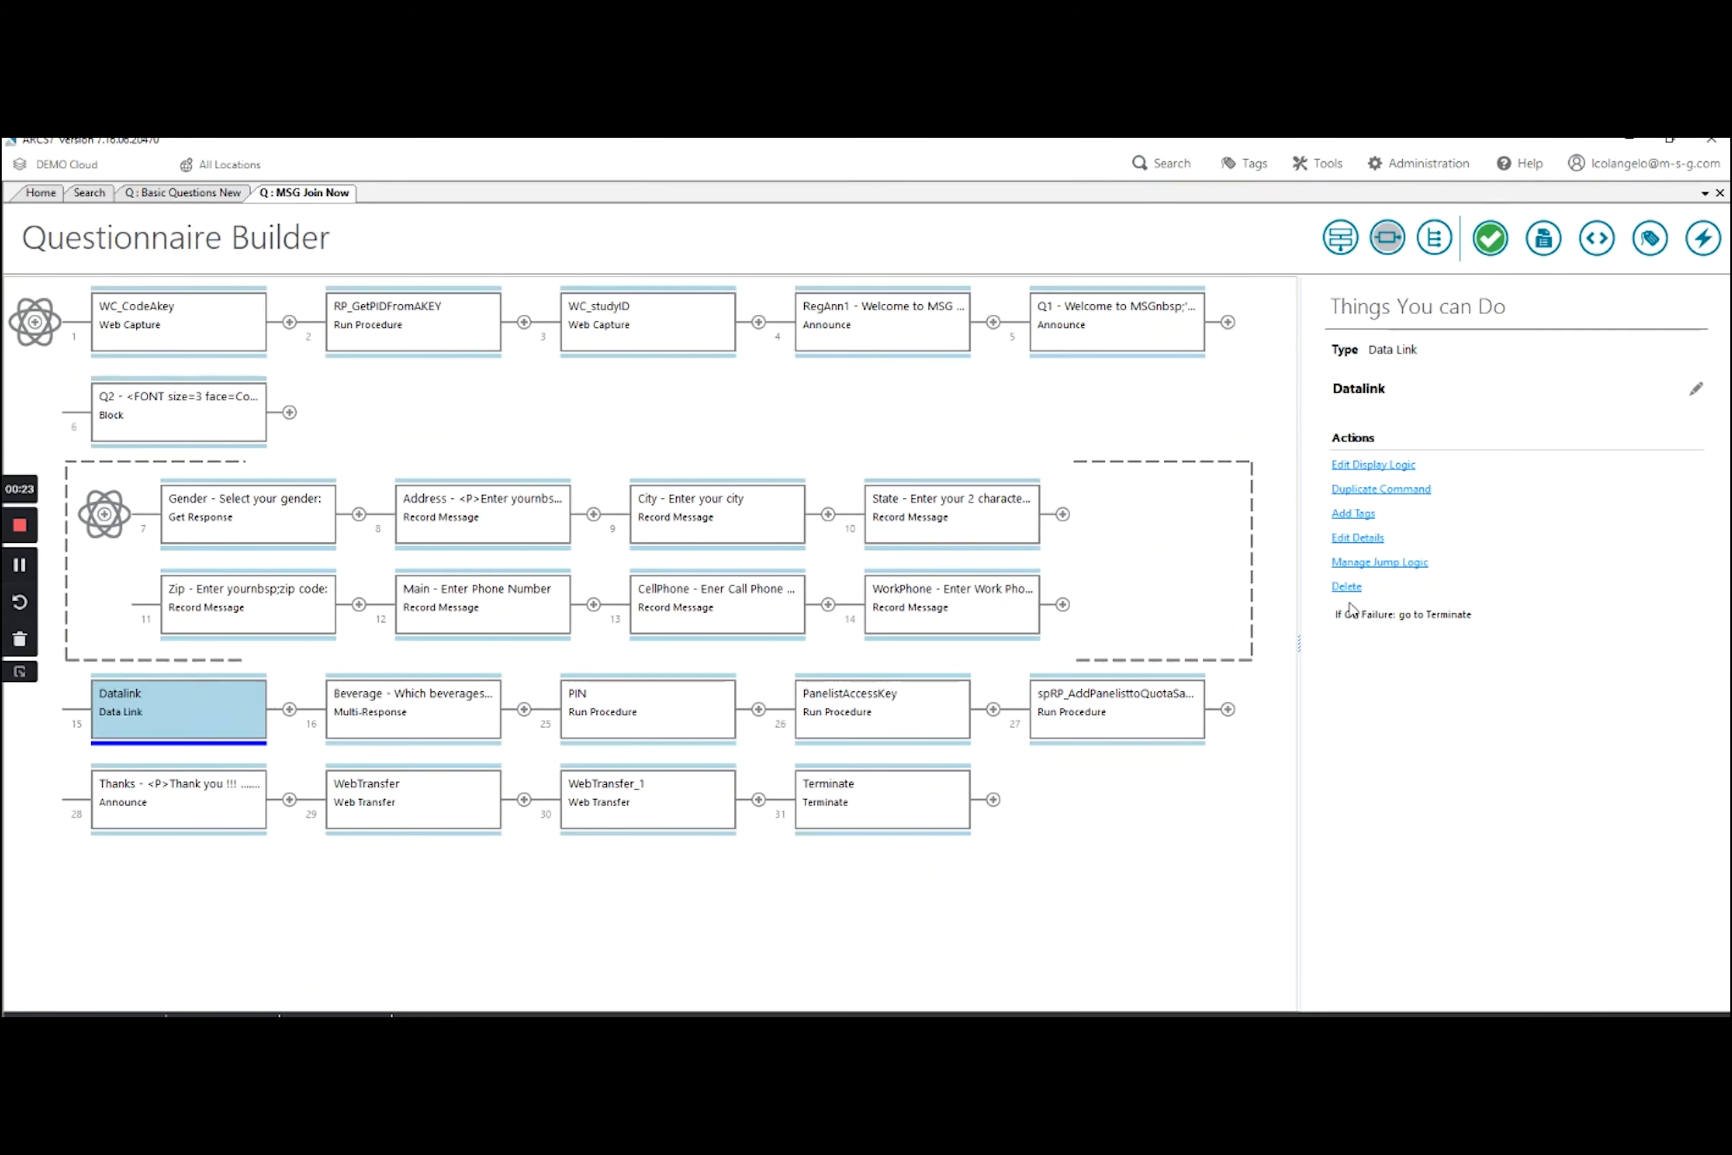
click(1378, 542)
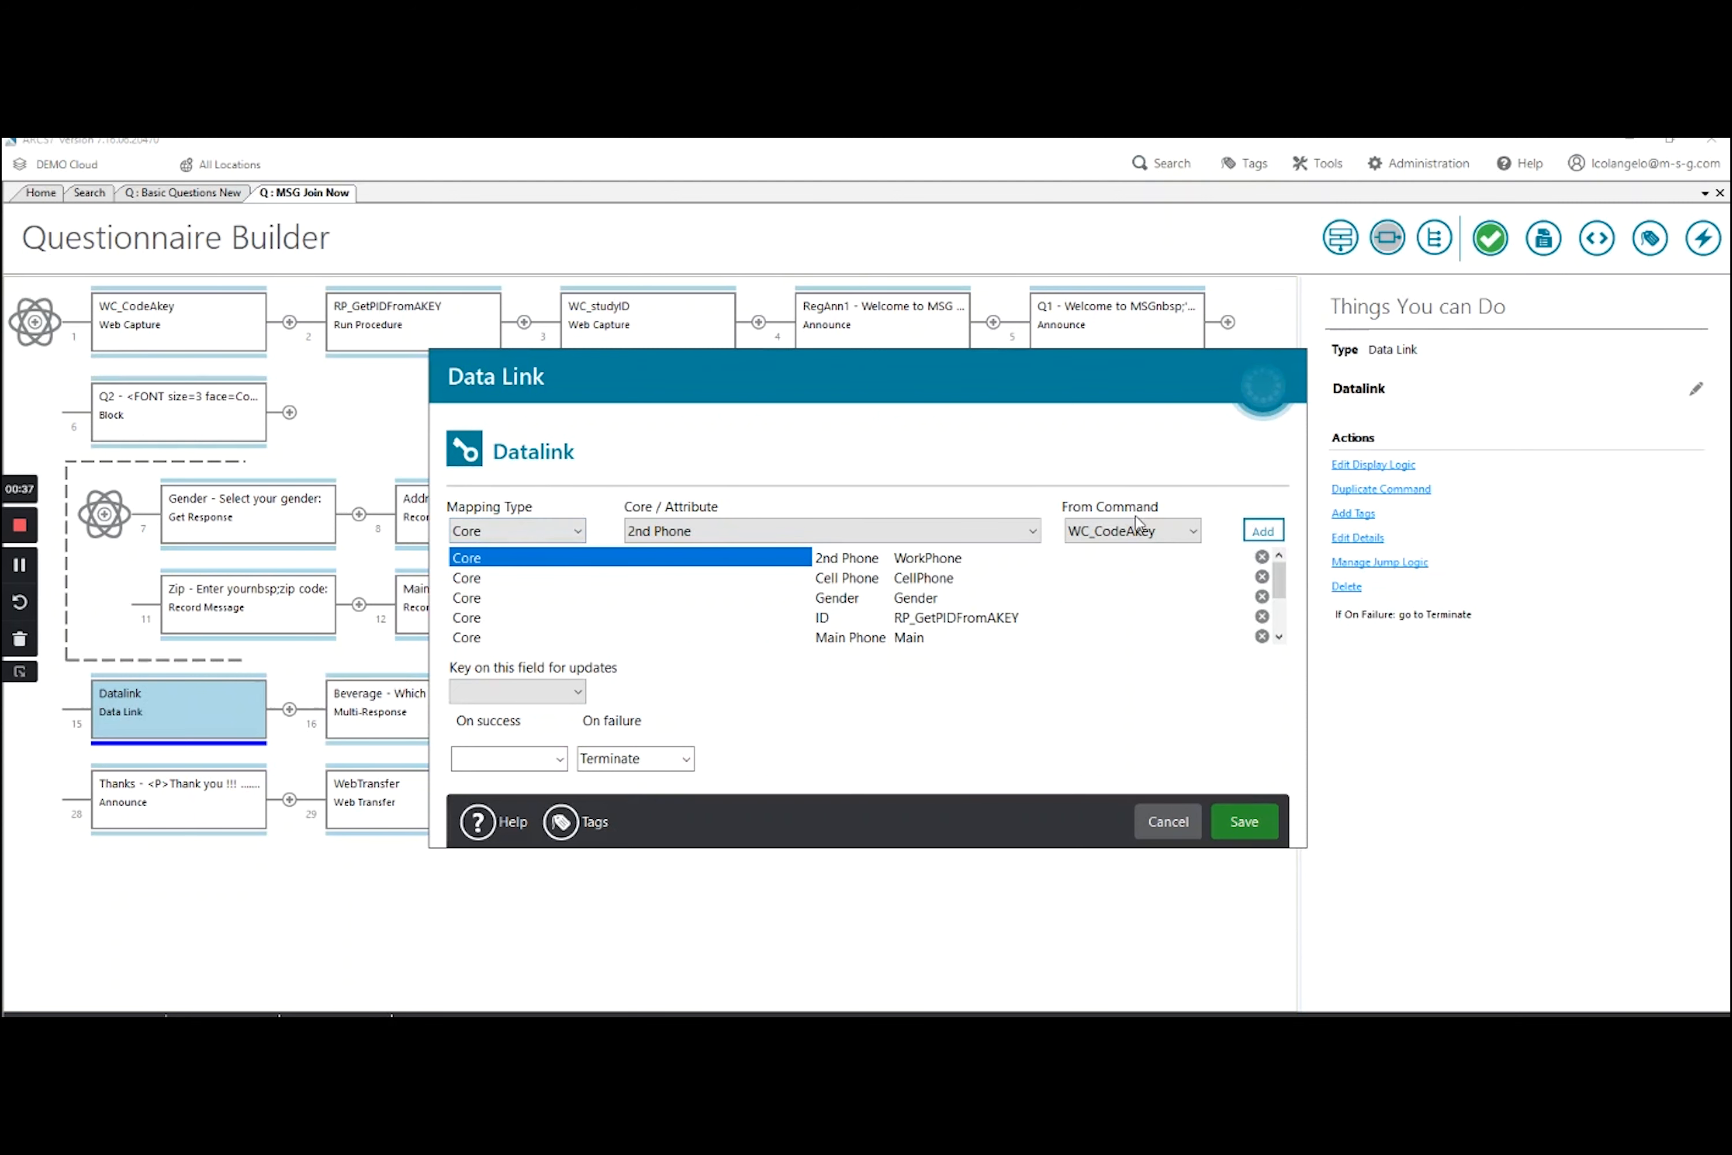
click(580, 531)
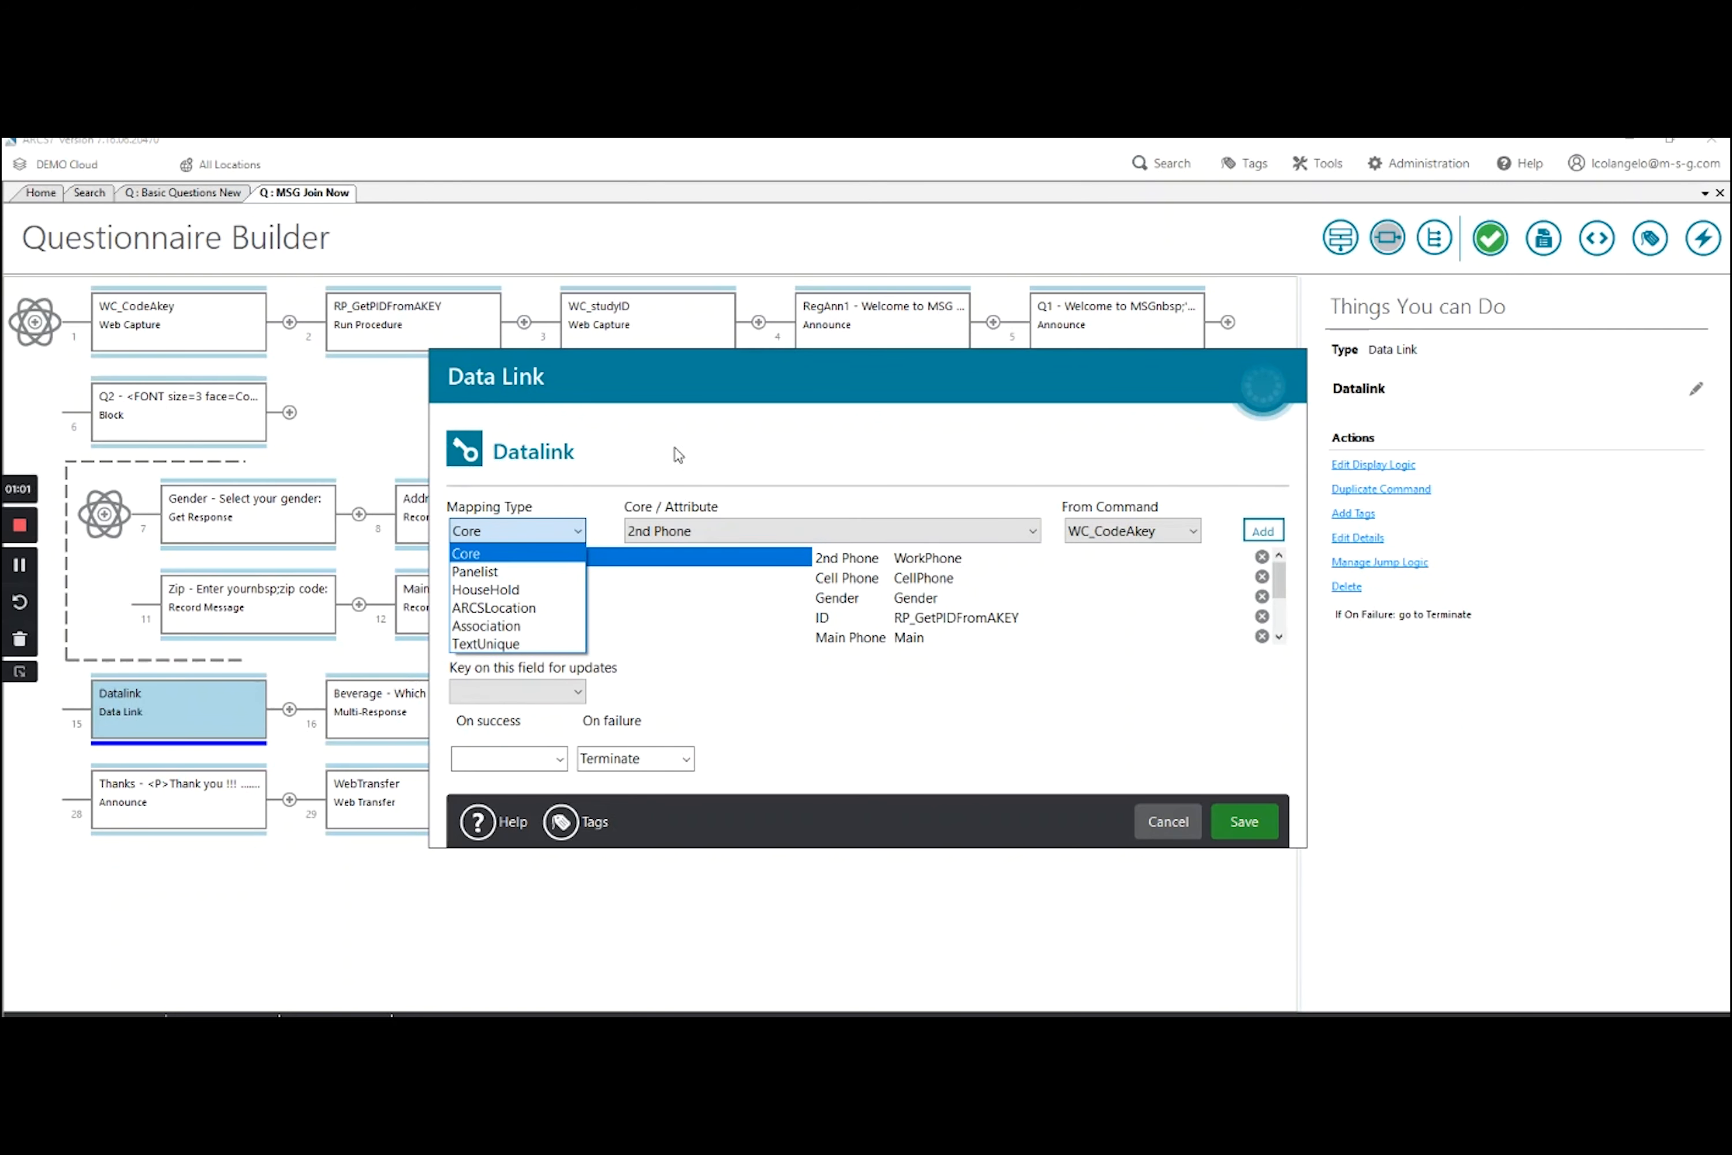
click(690, 456)
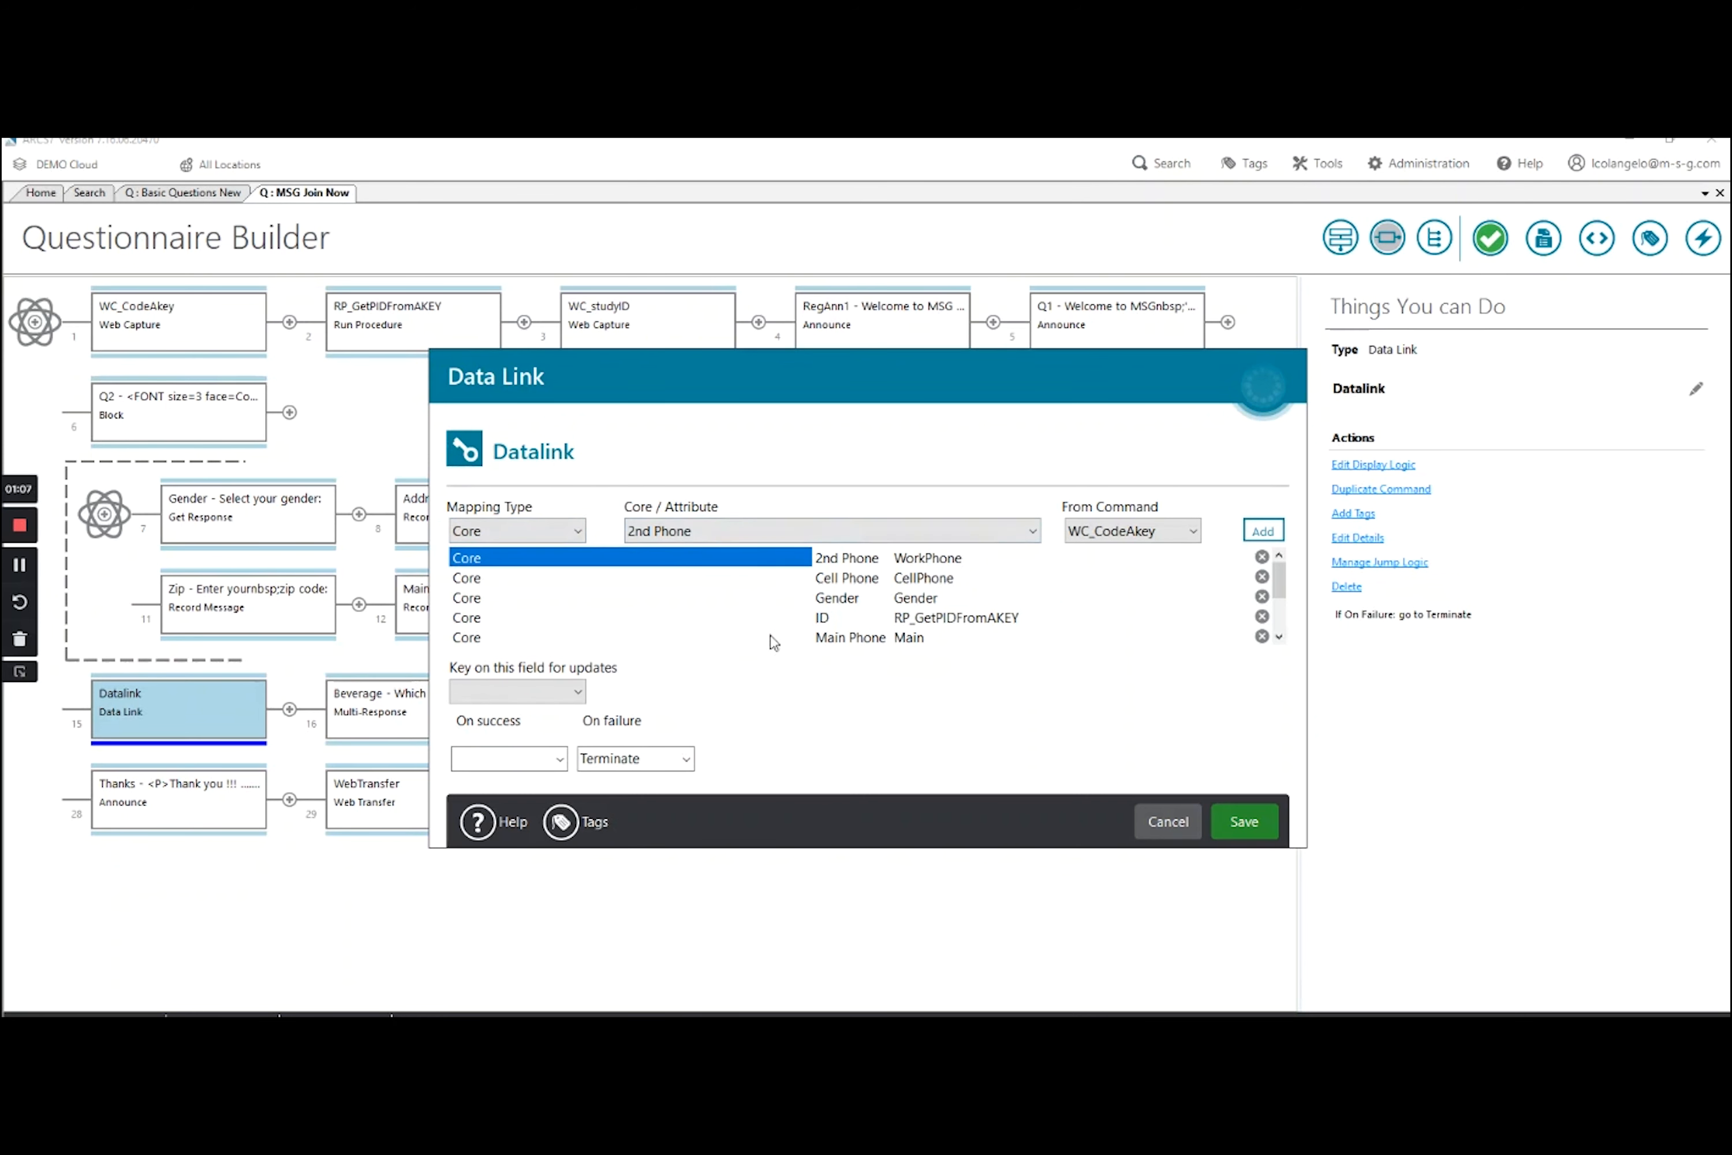
Review which questionnaire commands can supply values to the Datalink, and close its details without saving
click(1193, 531)
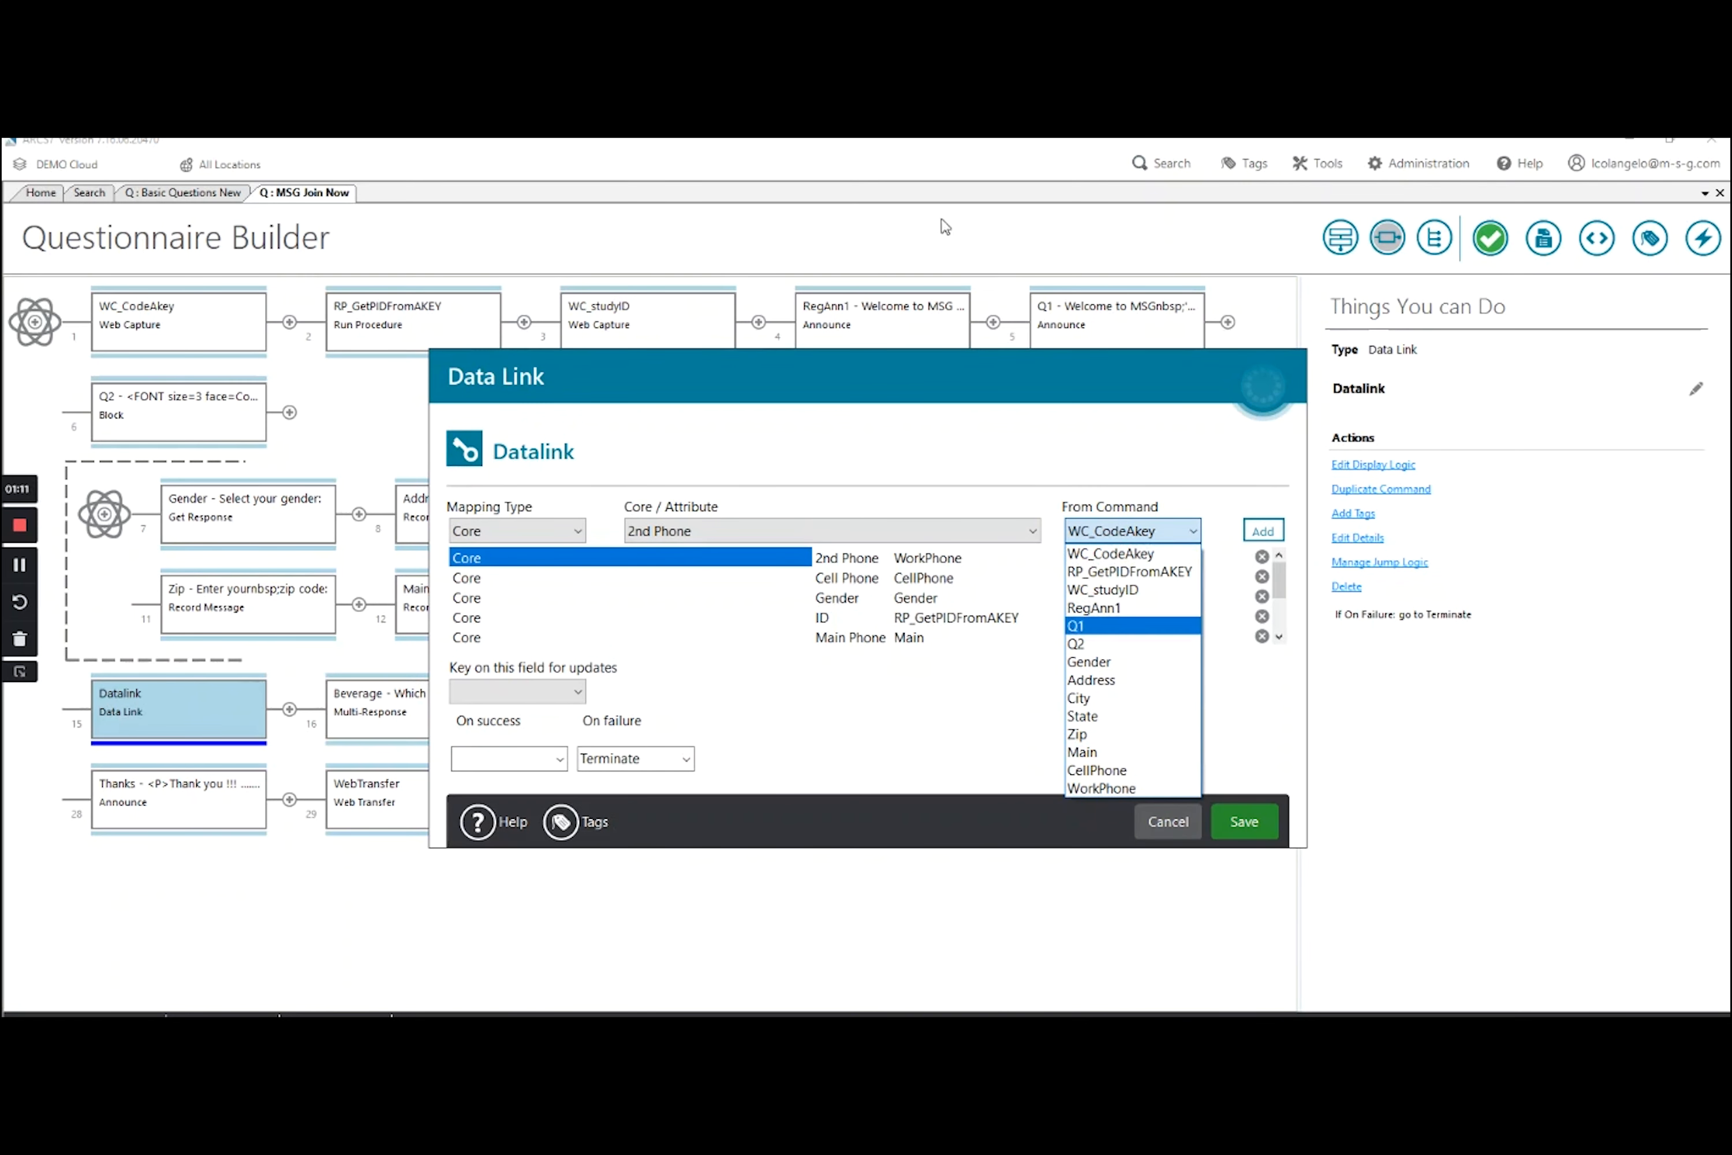
click(983, 403)
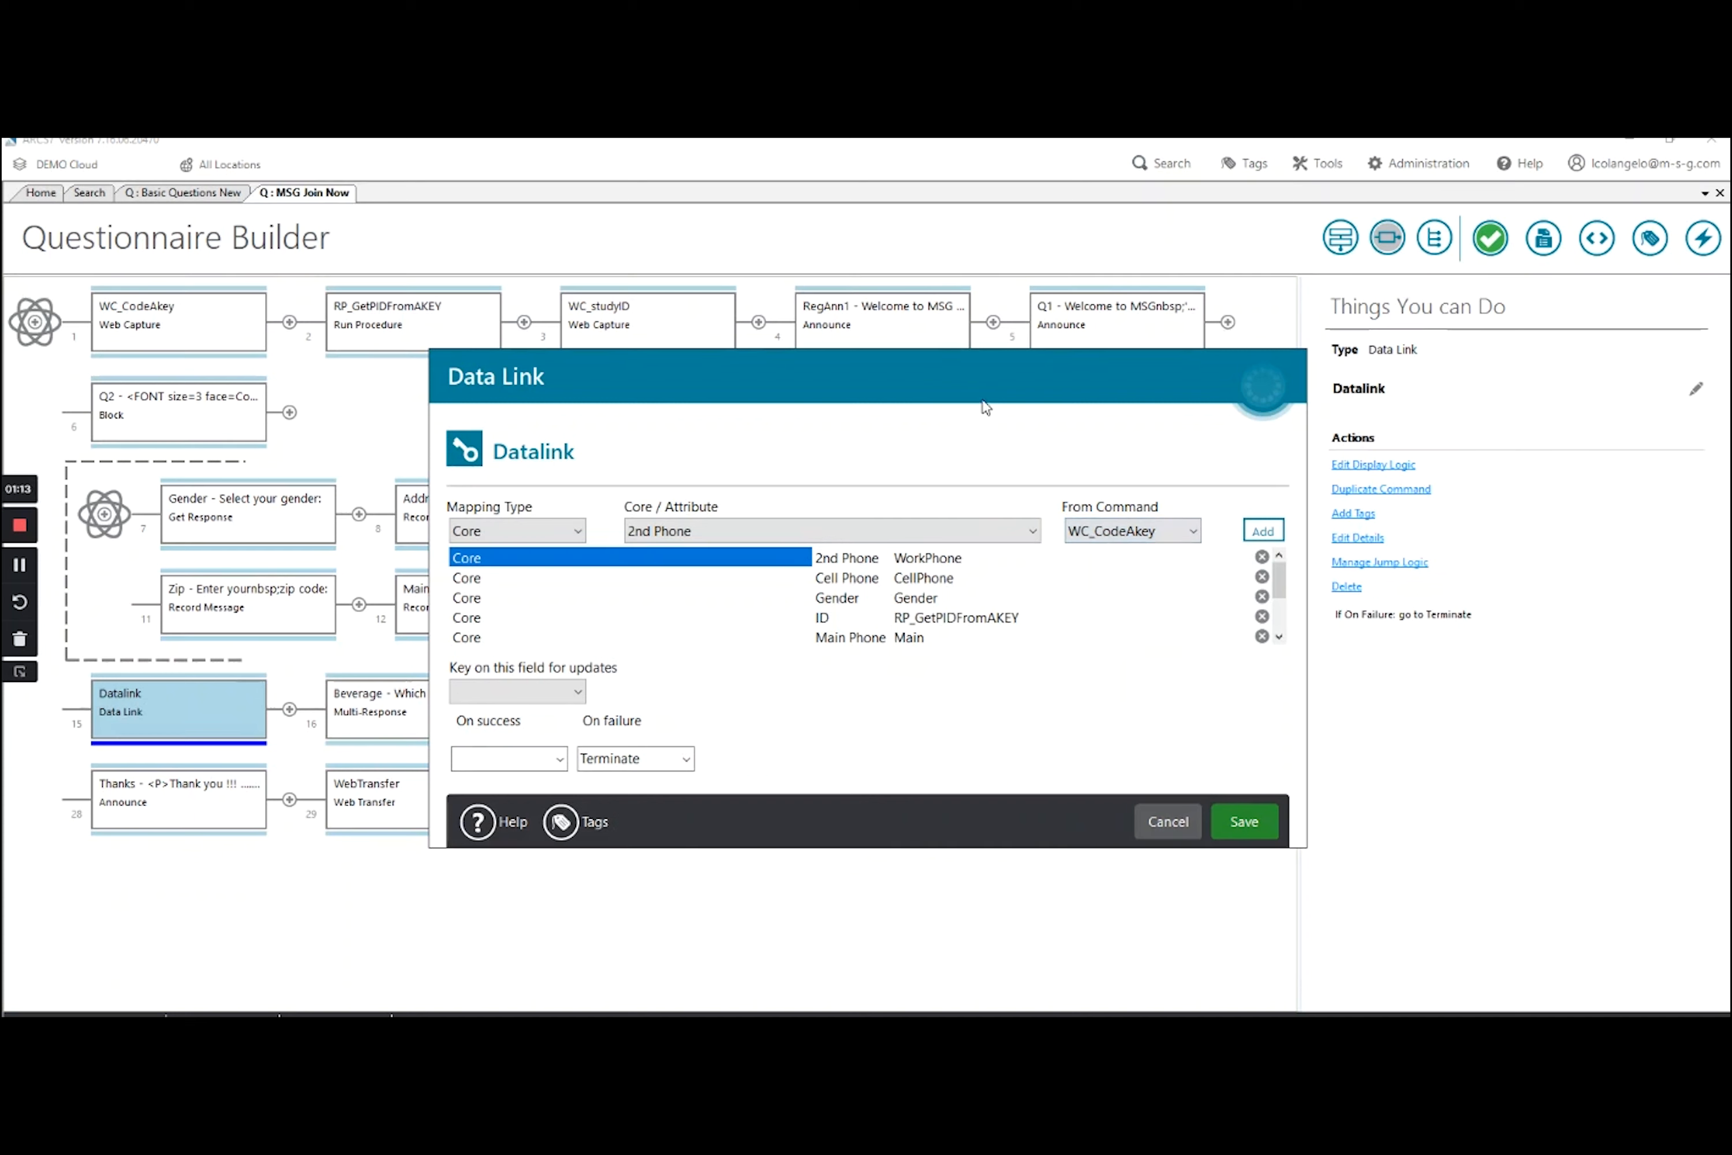
click(1192, 531)
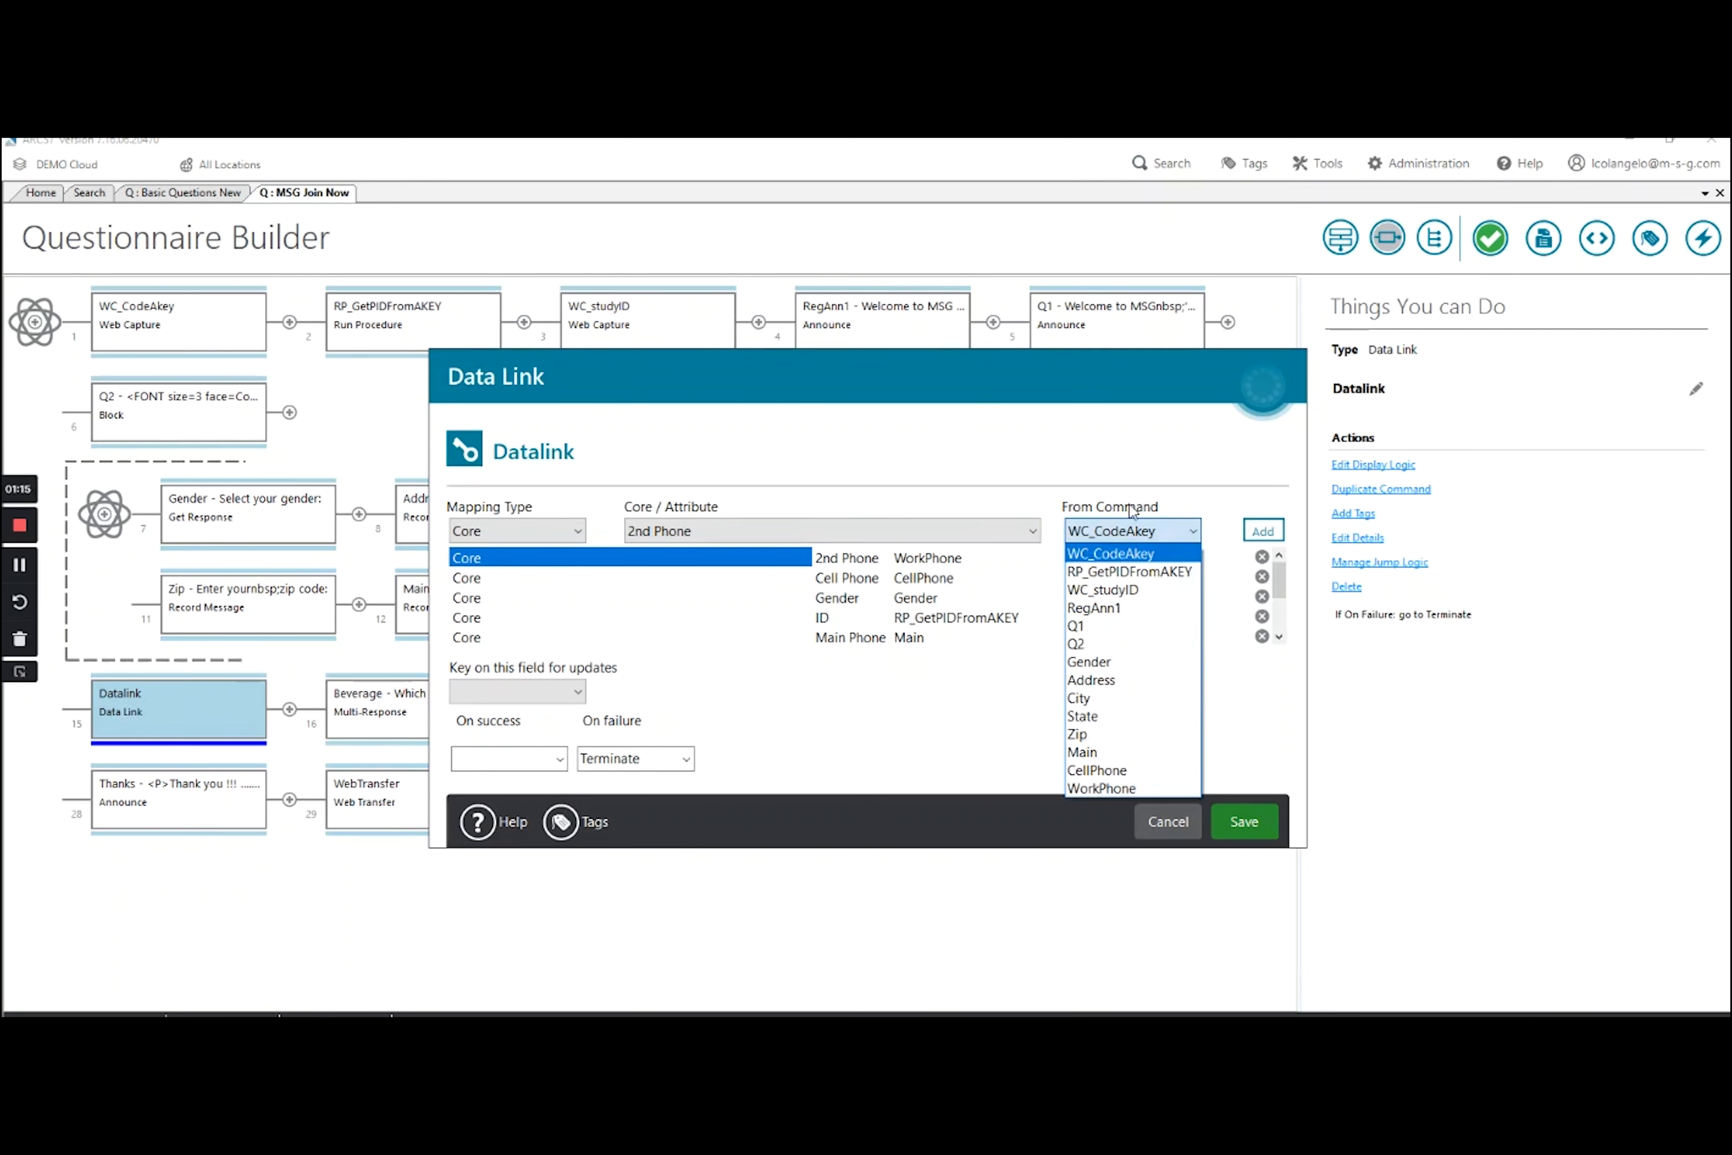
click(1001, 367)
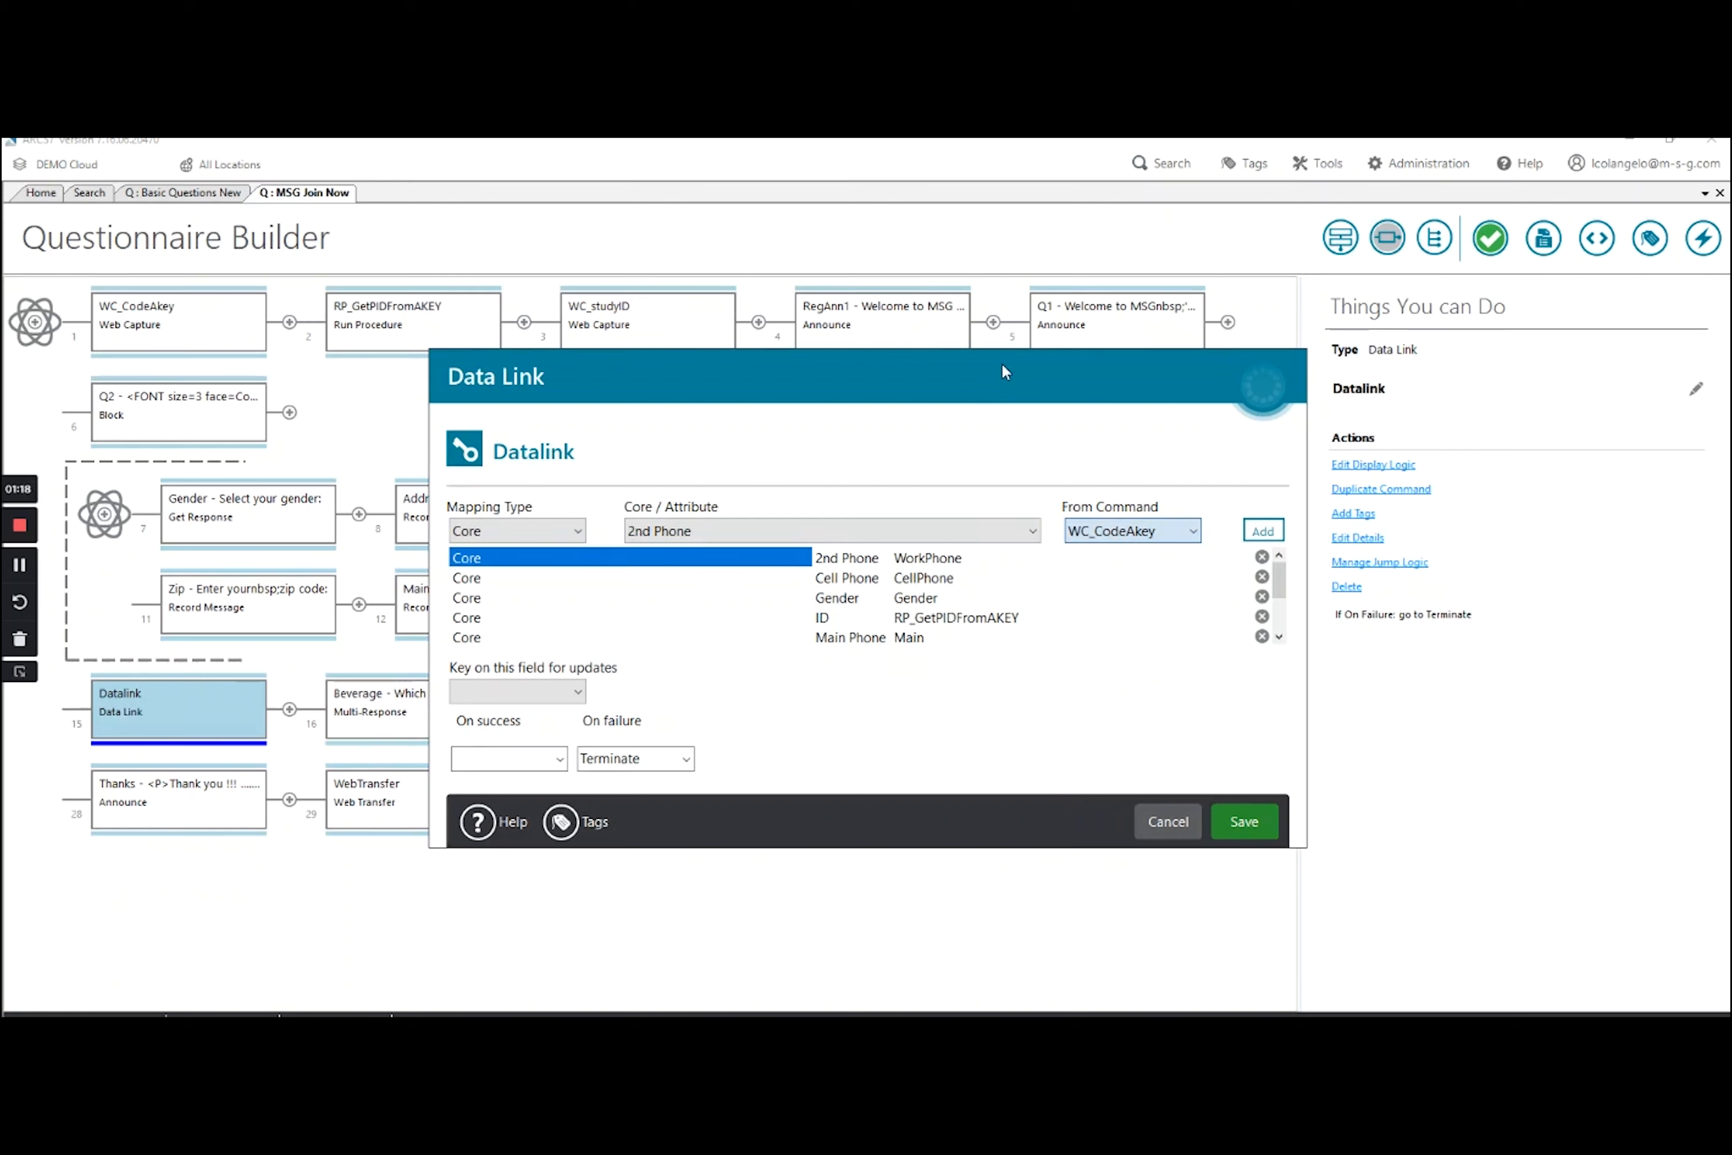
click(1155, 823)
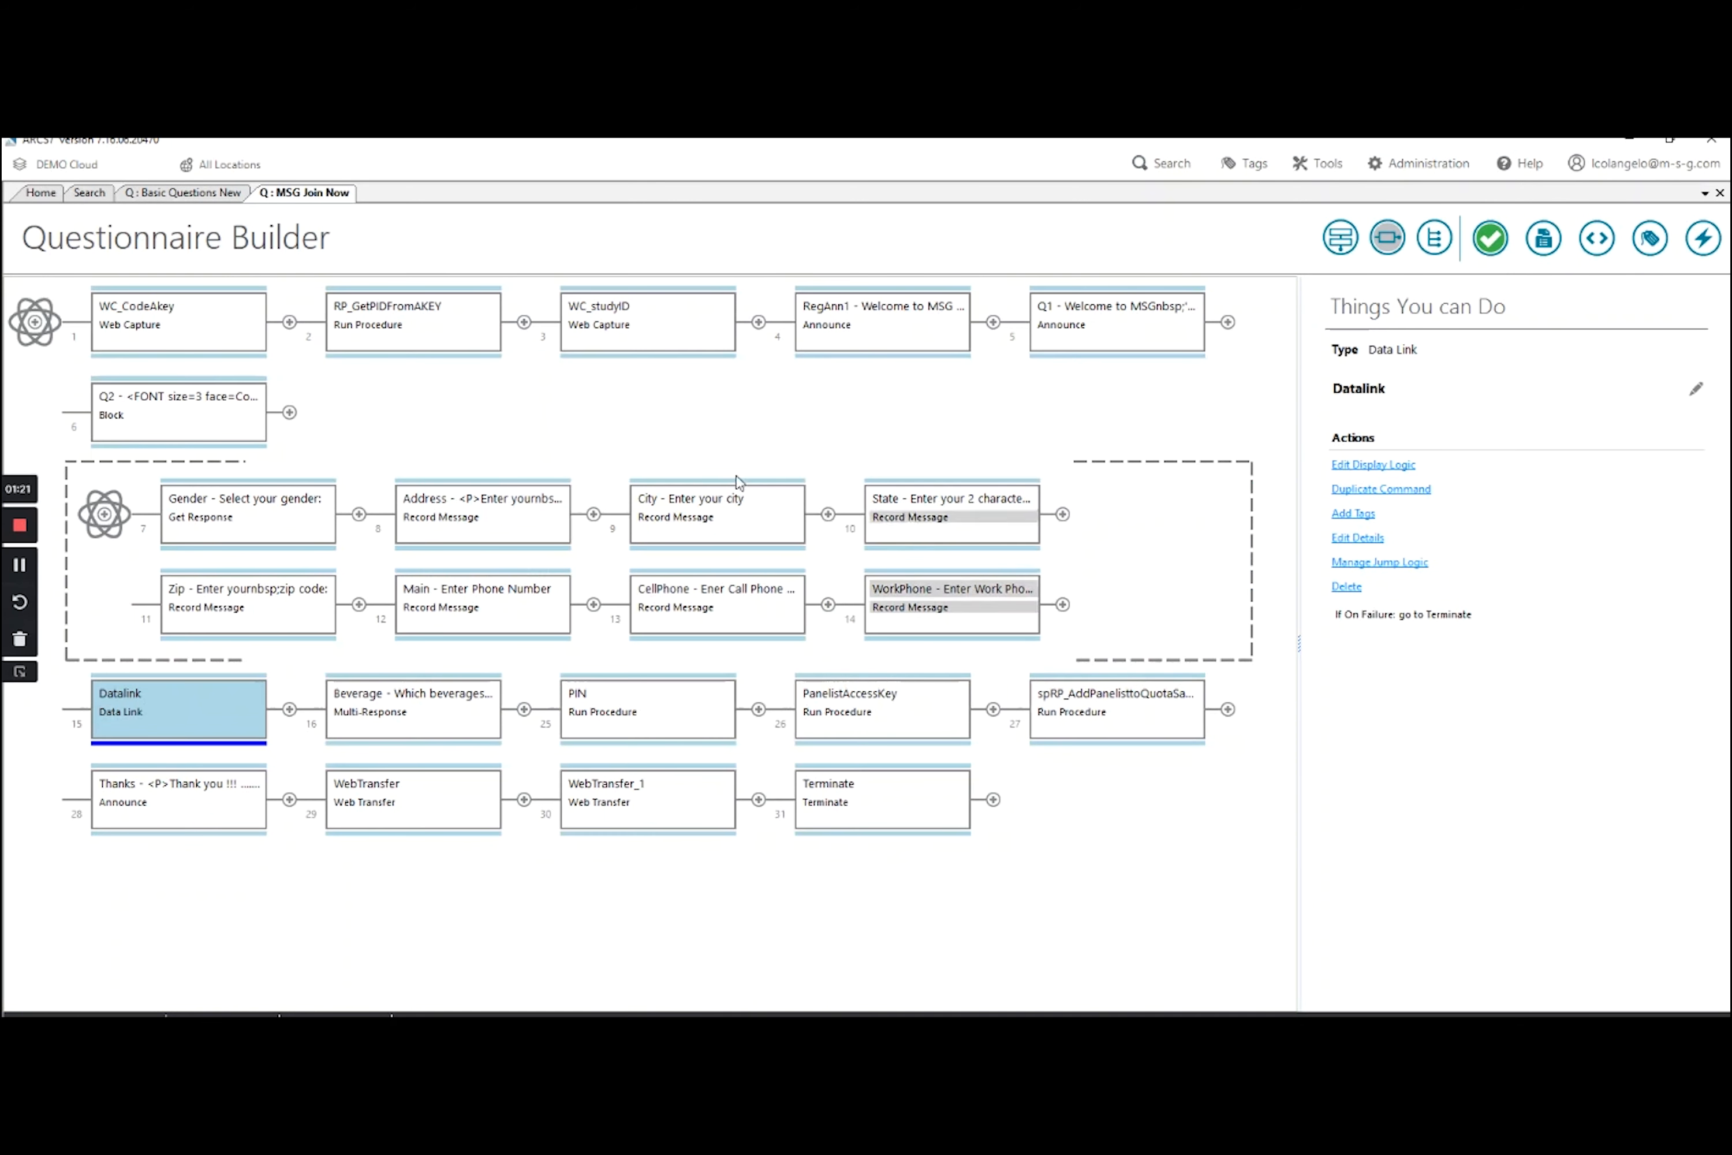
Check the State question, review all existing field mappings in the Datalink command, and close it without saving
click(932, 519)
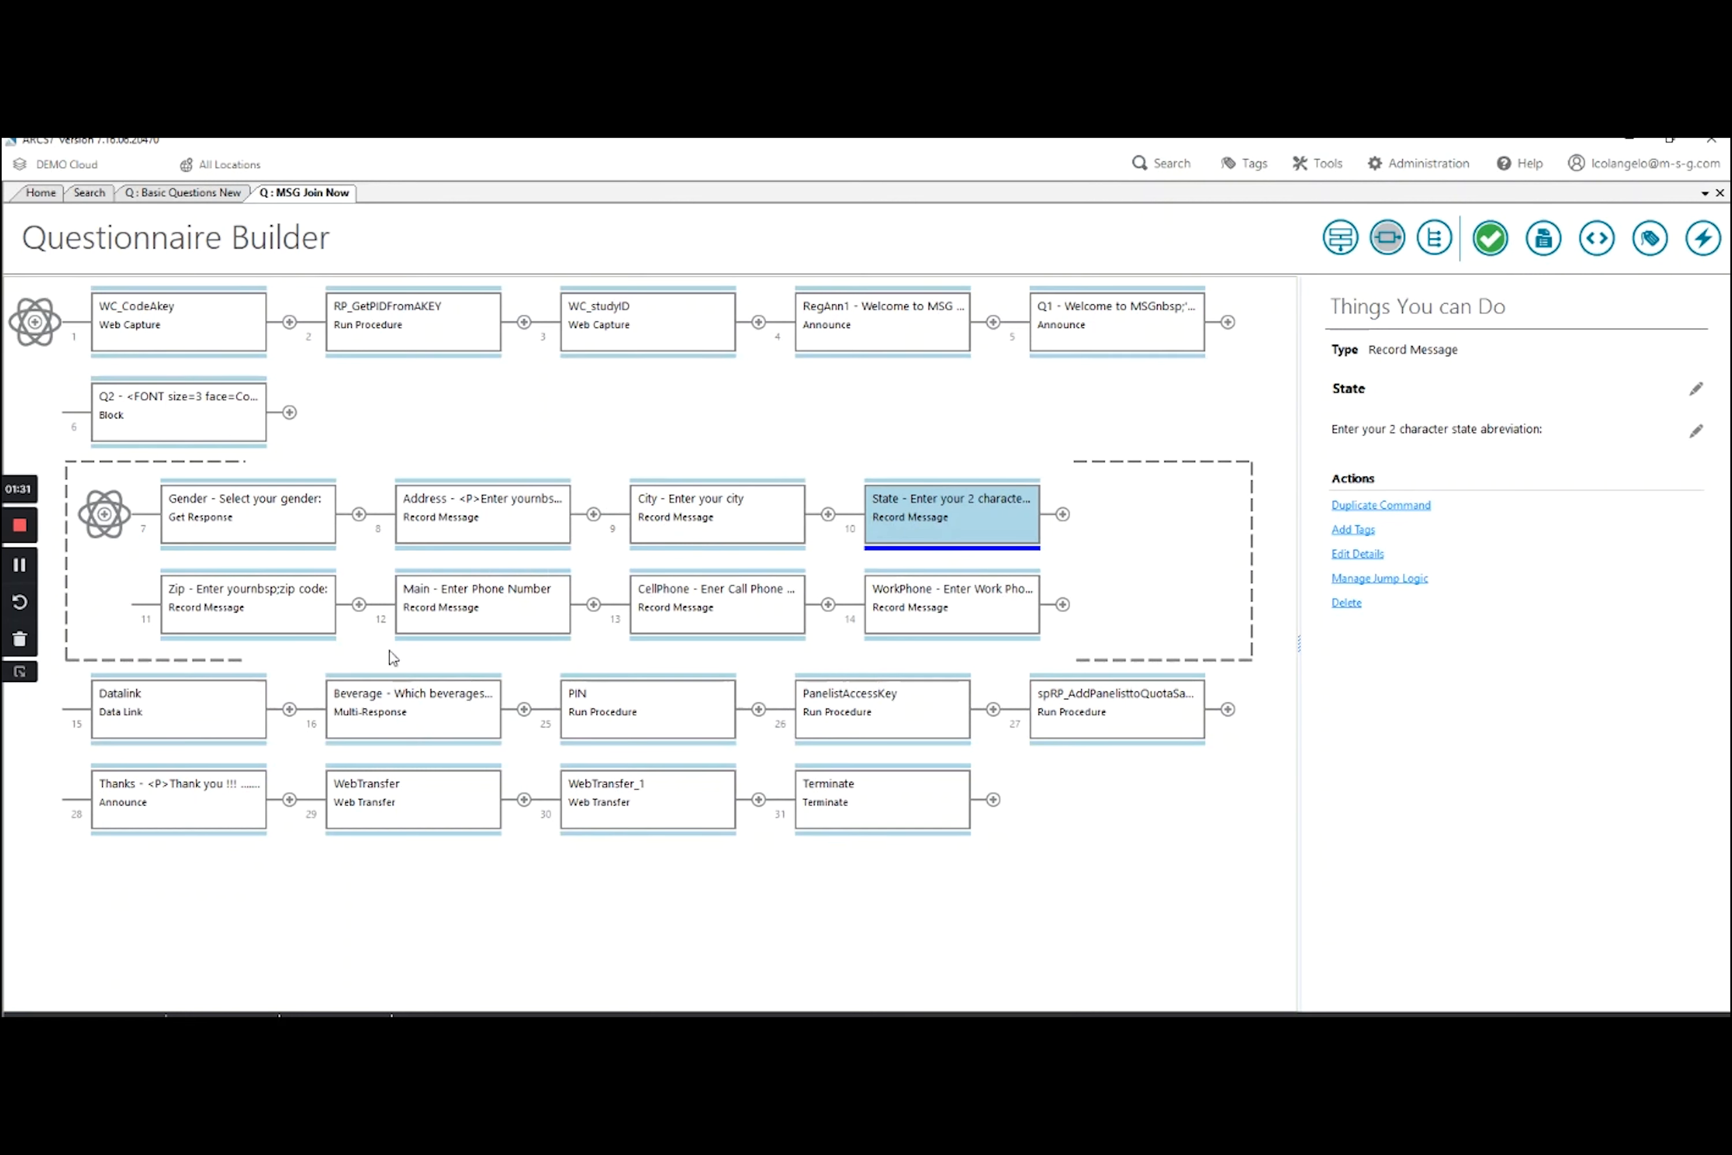
click(222, 736)
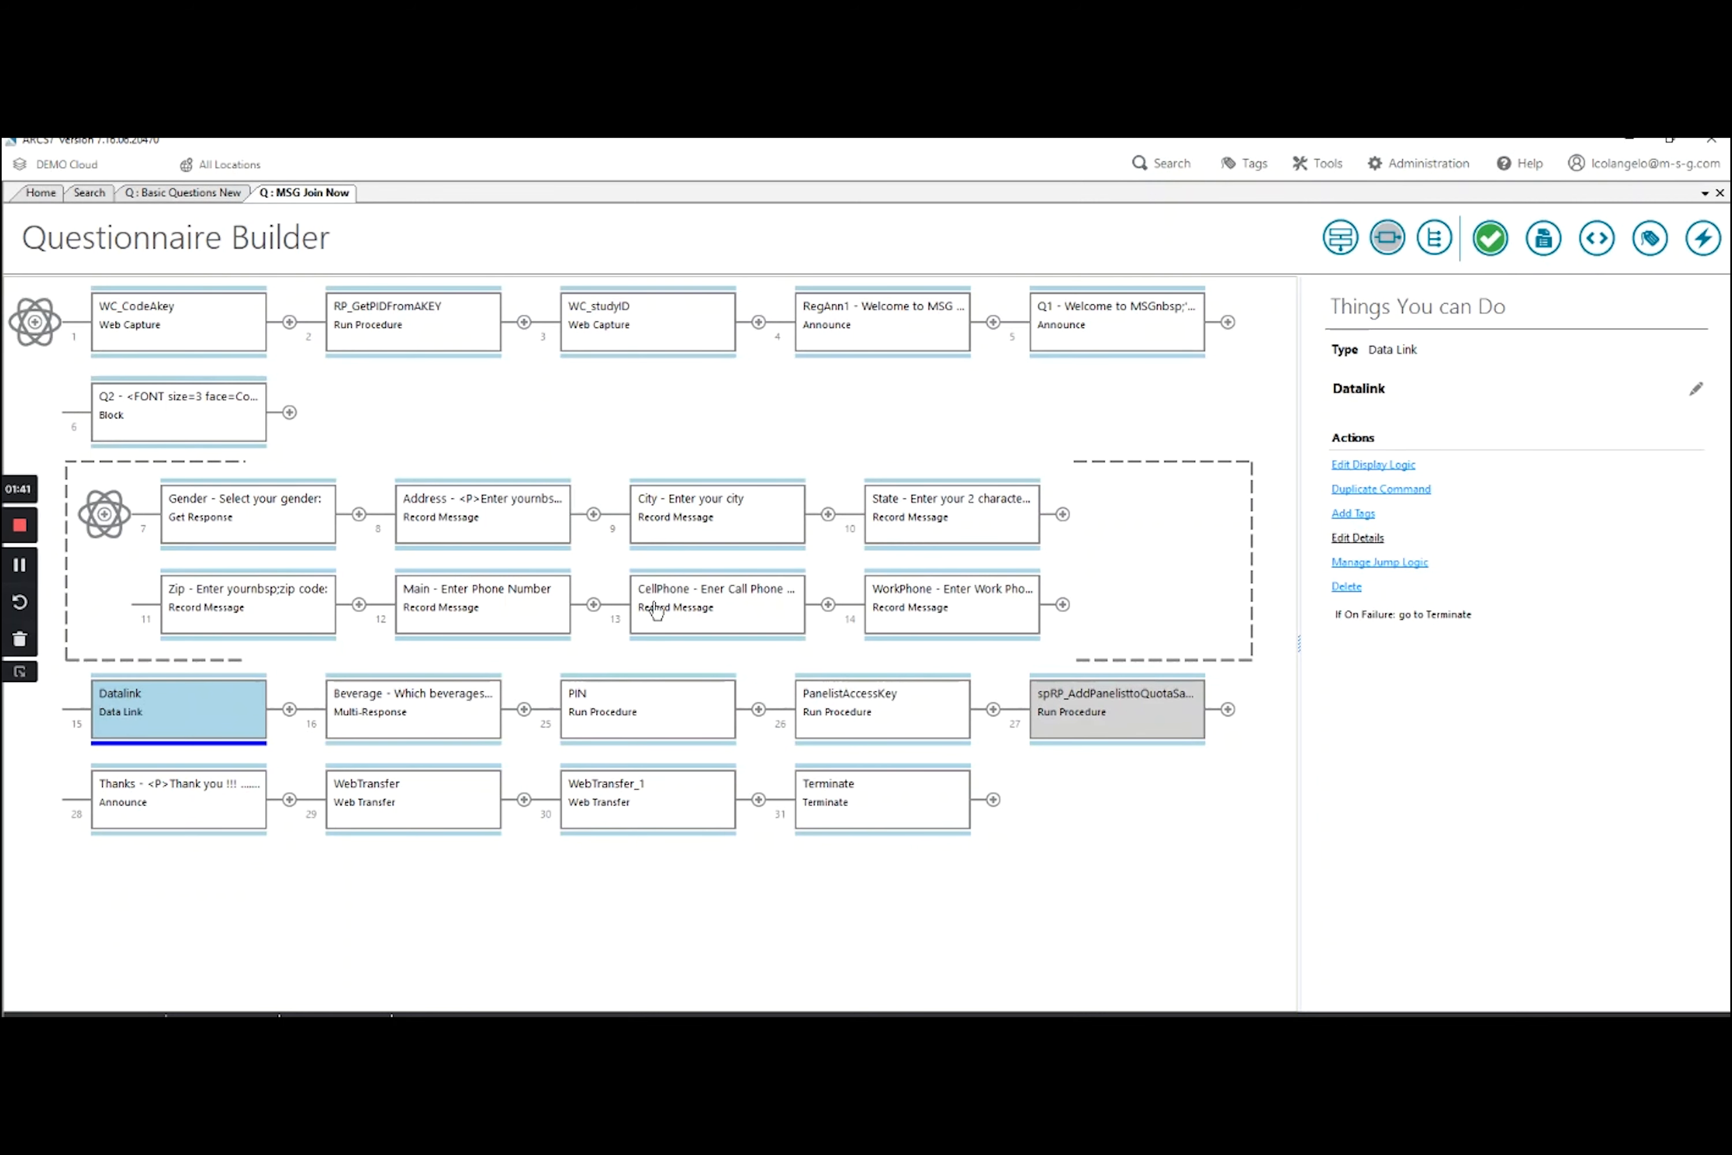
click(1357, 537)
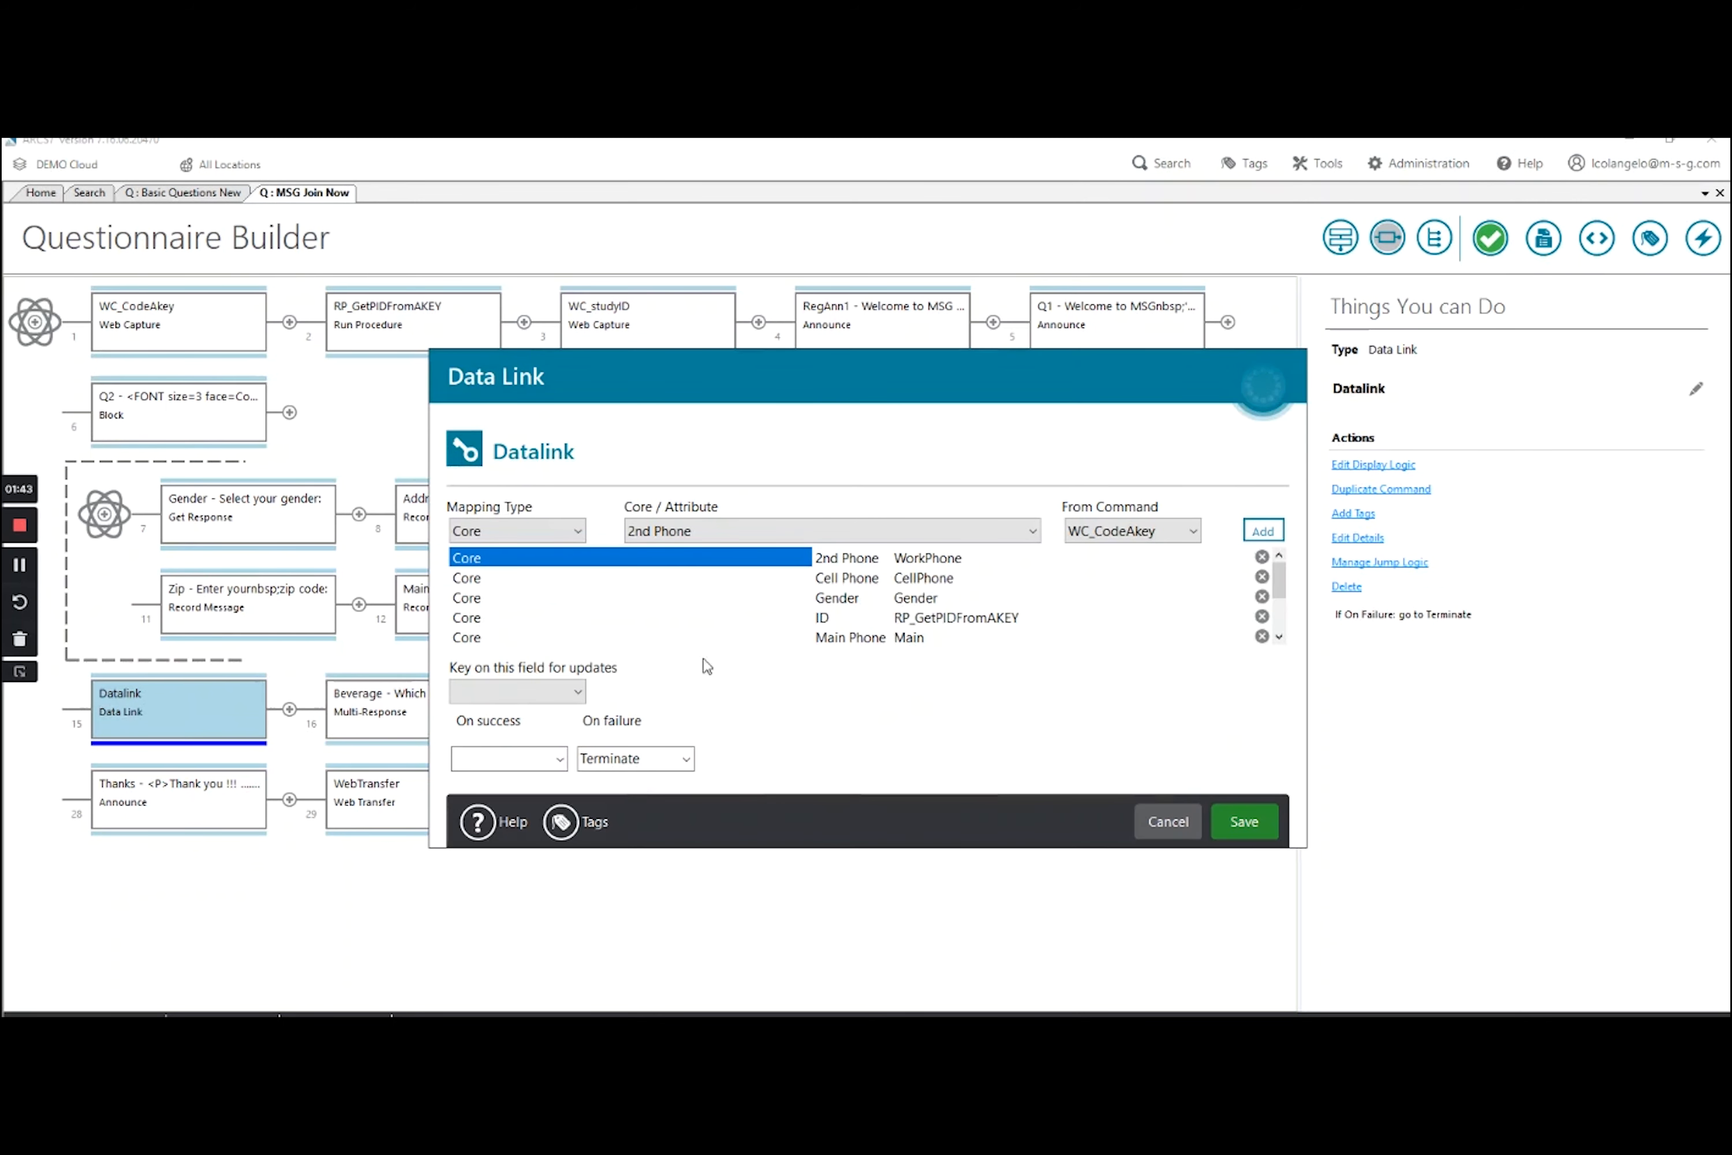
scroll(877, 610, down, 1)
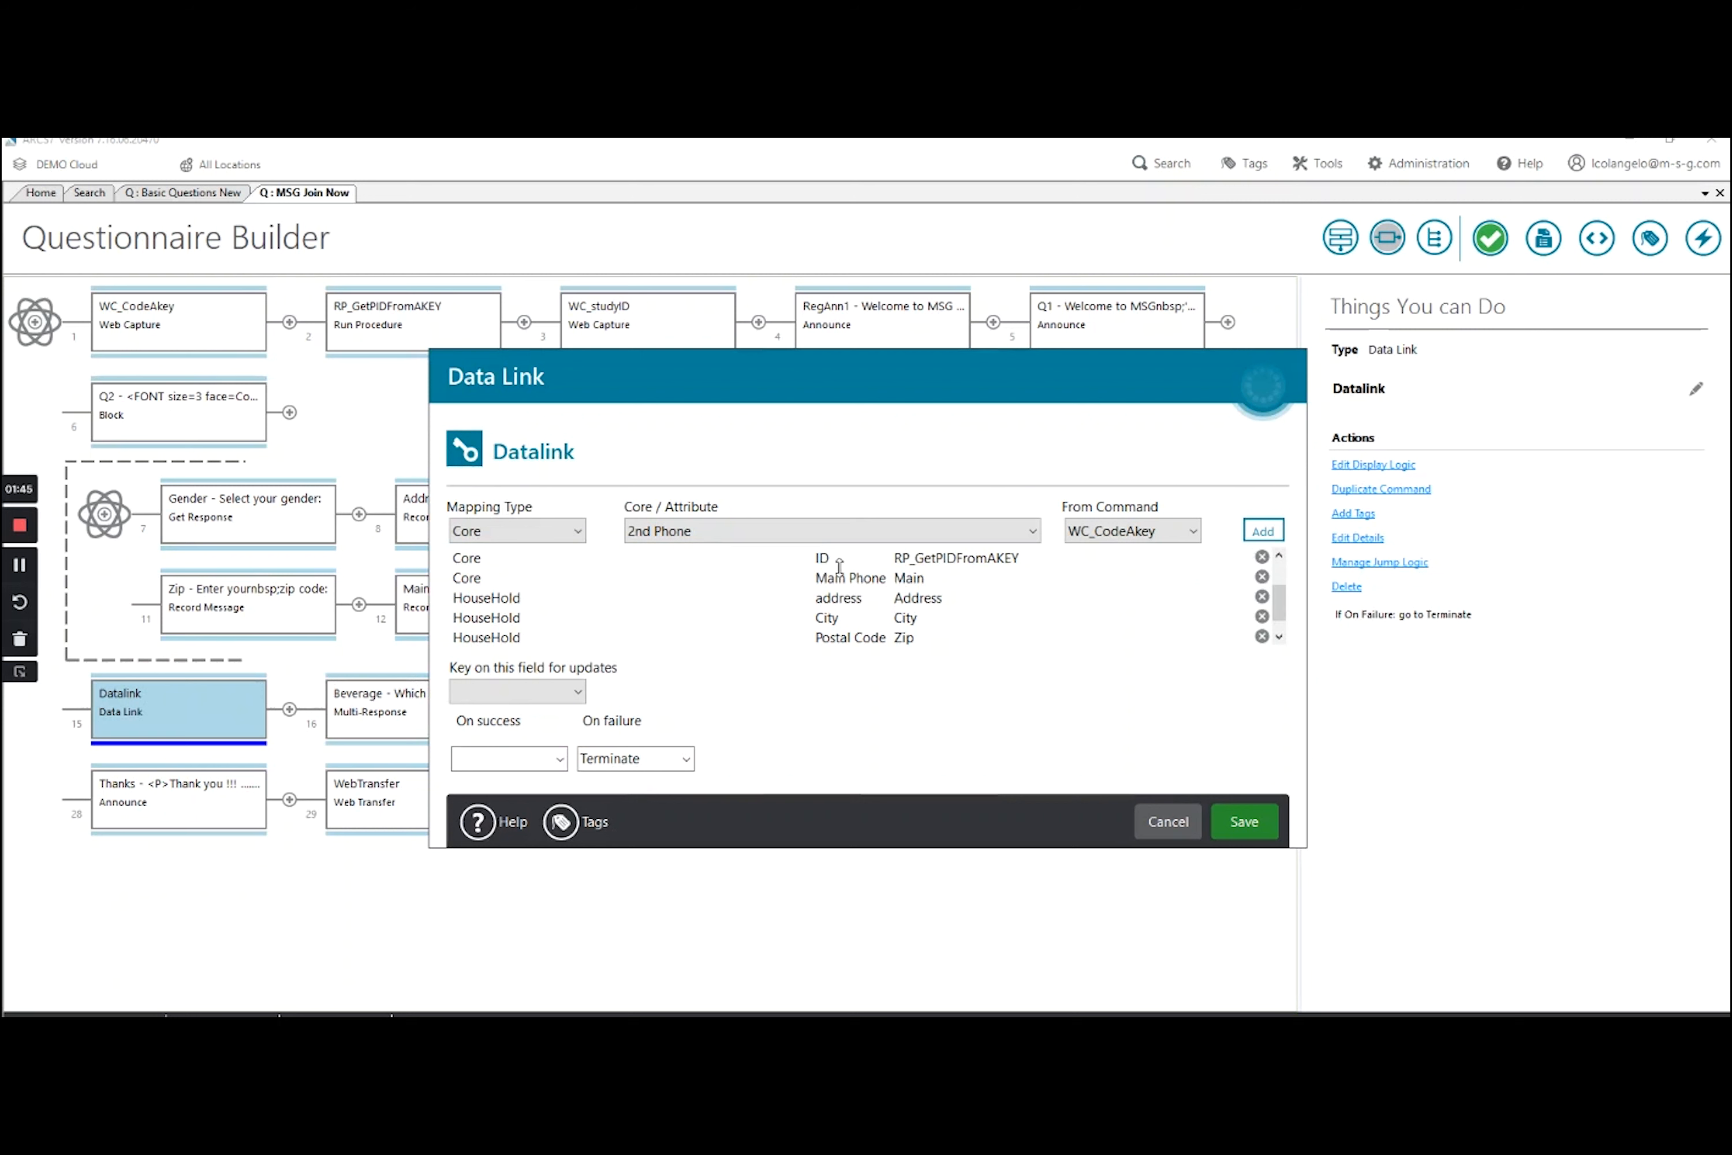
scroll(863, 622, down, 1)
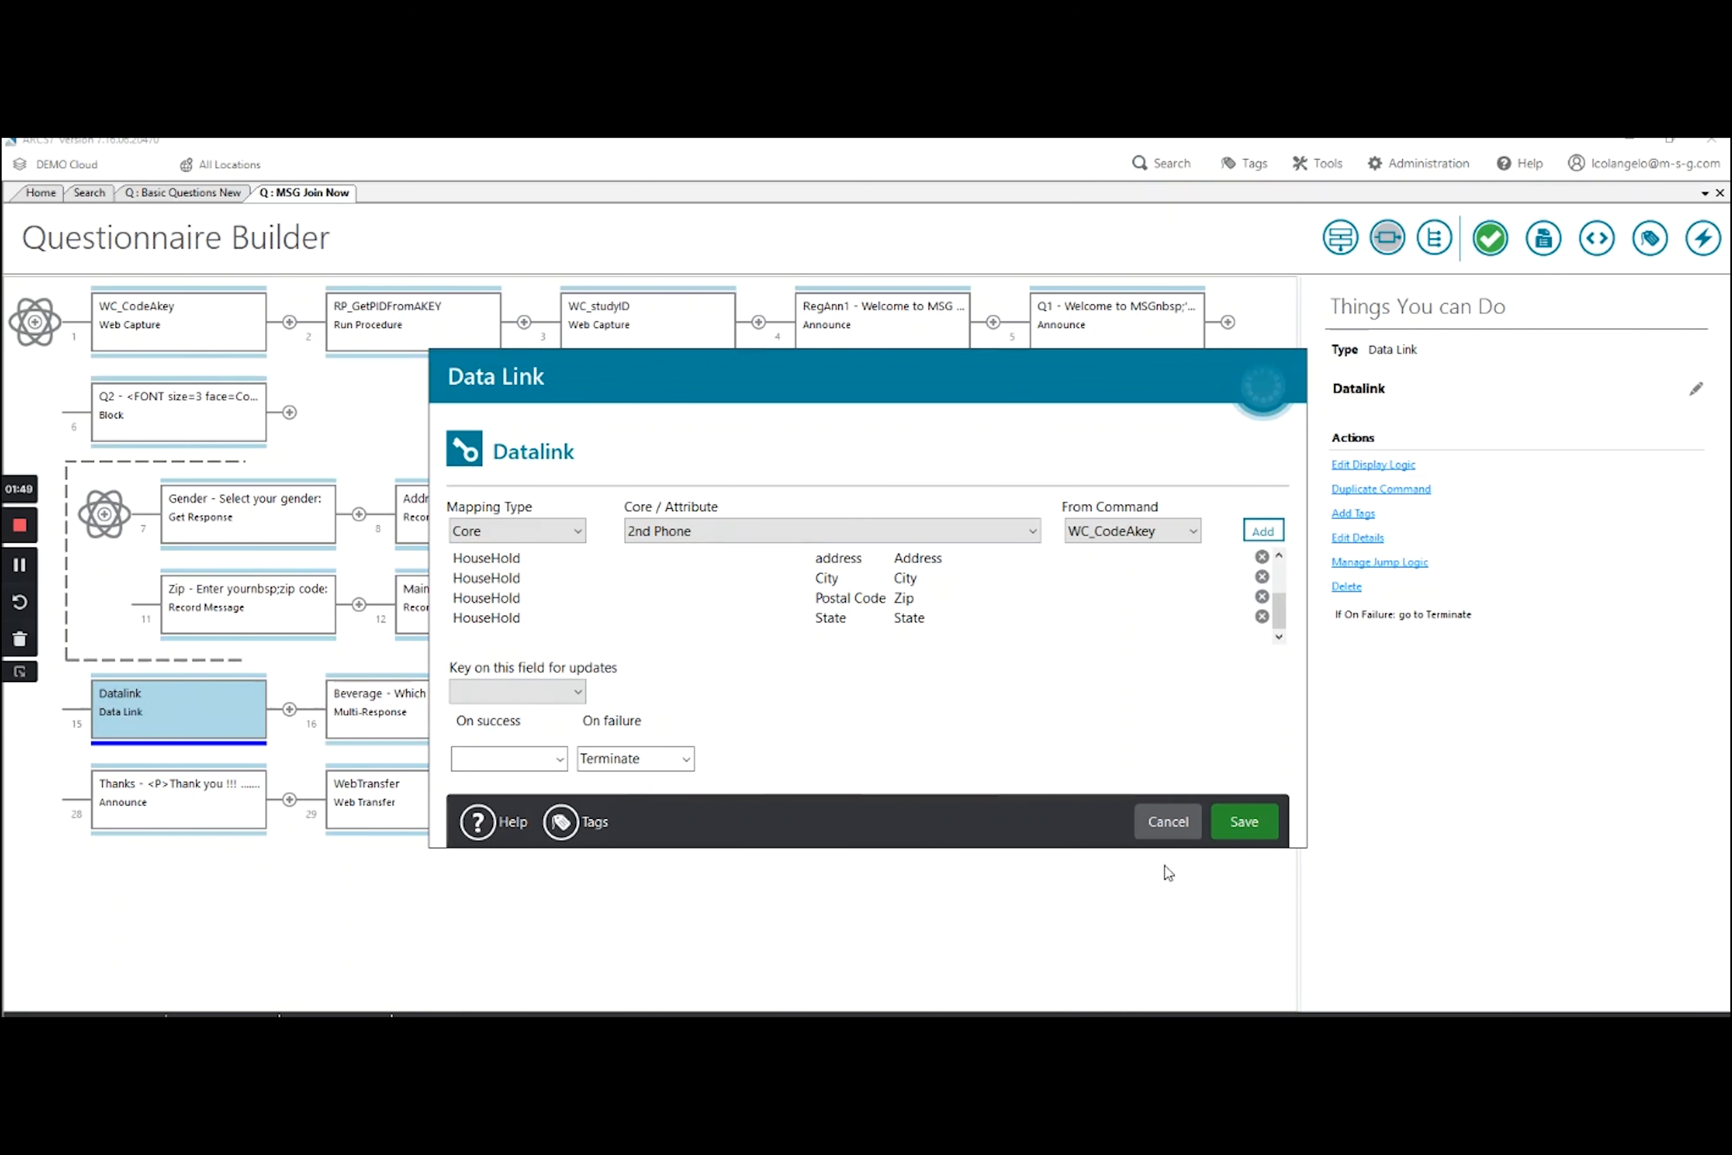
click(1157, 823)
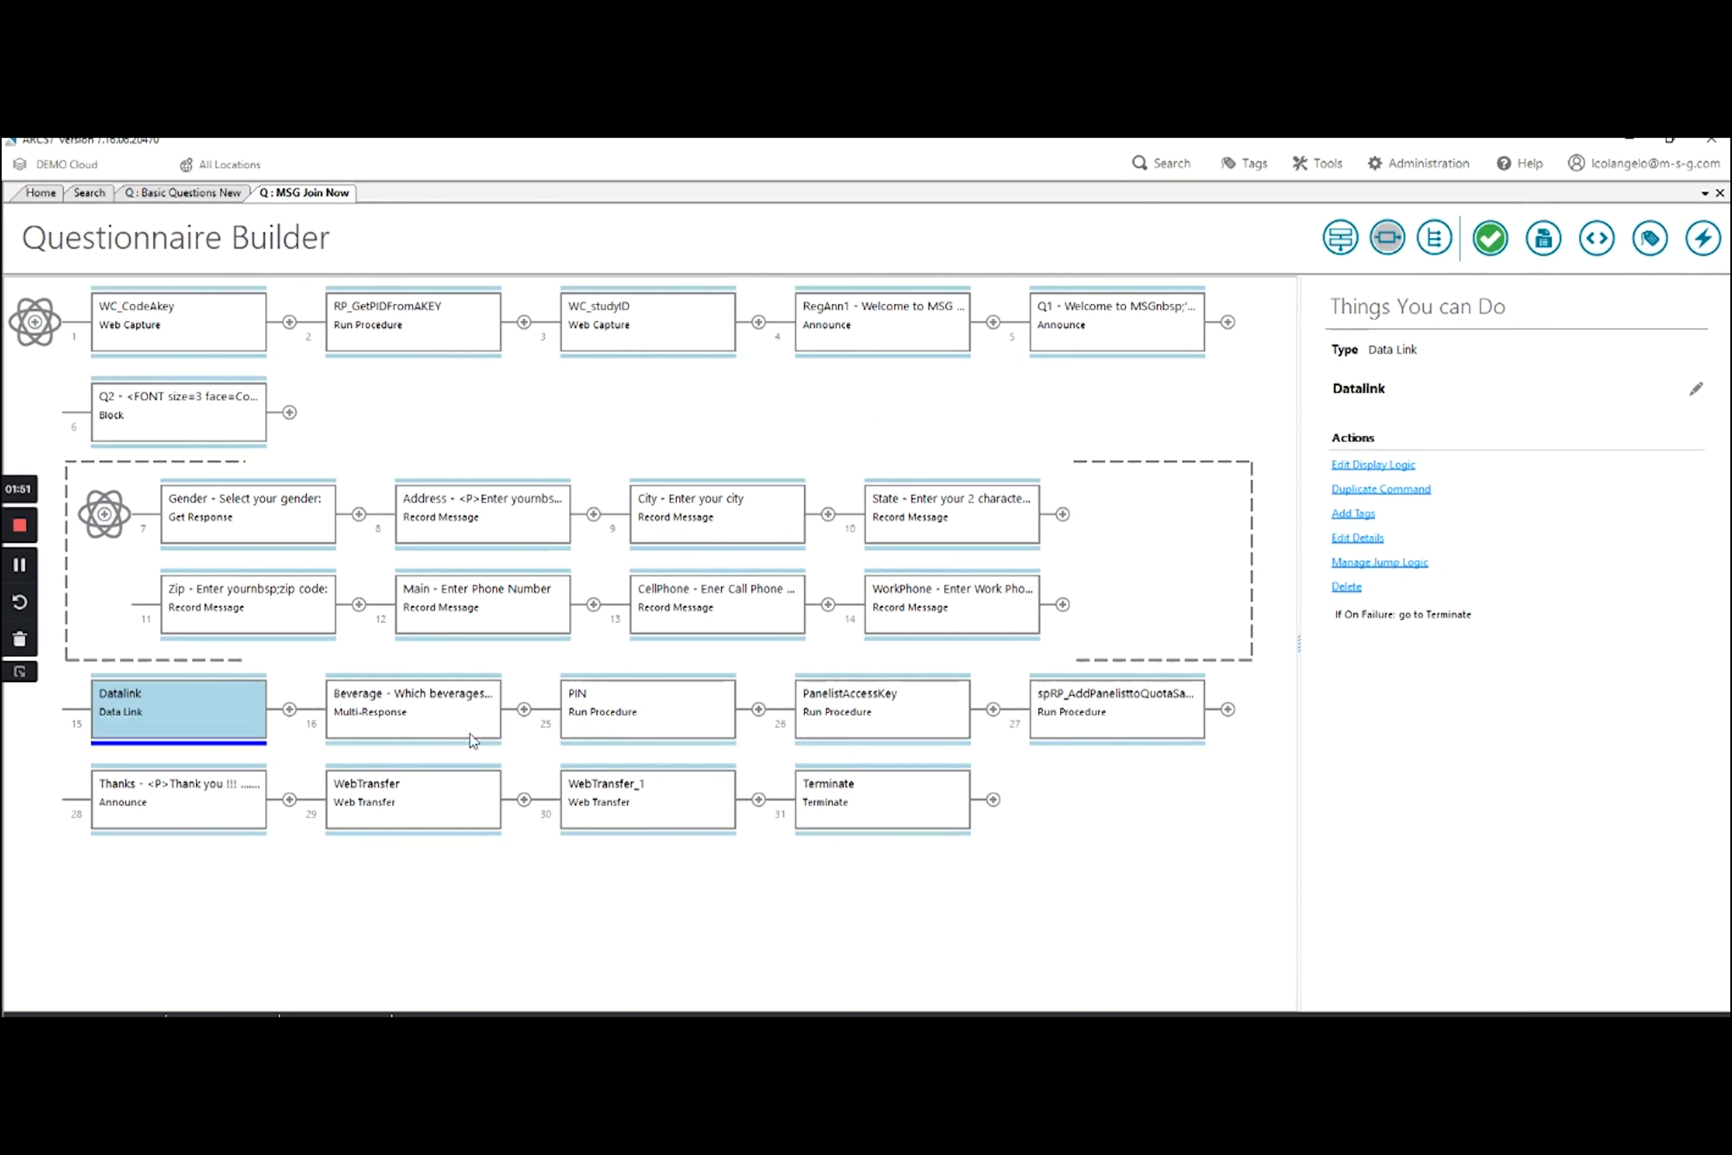
Open the Beverage multi-response question and review the panelist attributes offered as its default value in the advanced settings
click(393, 732)
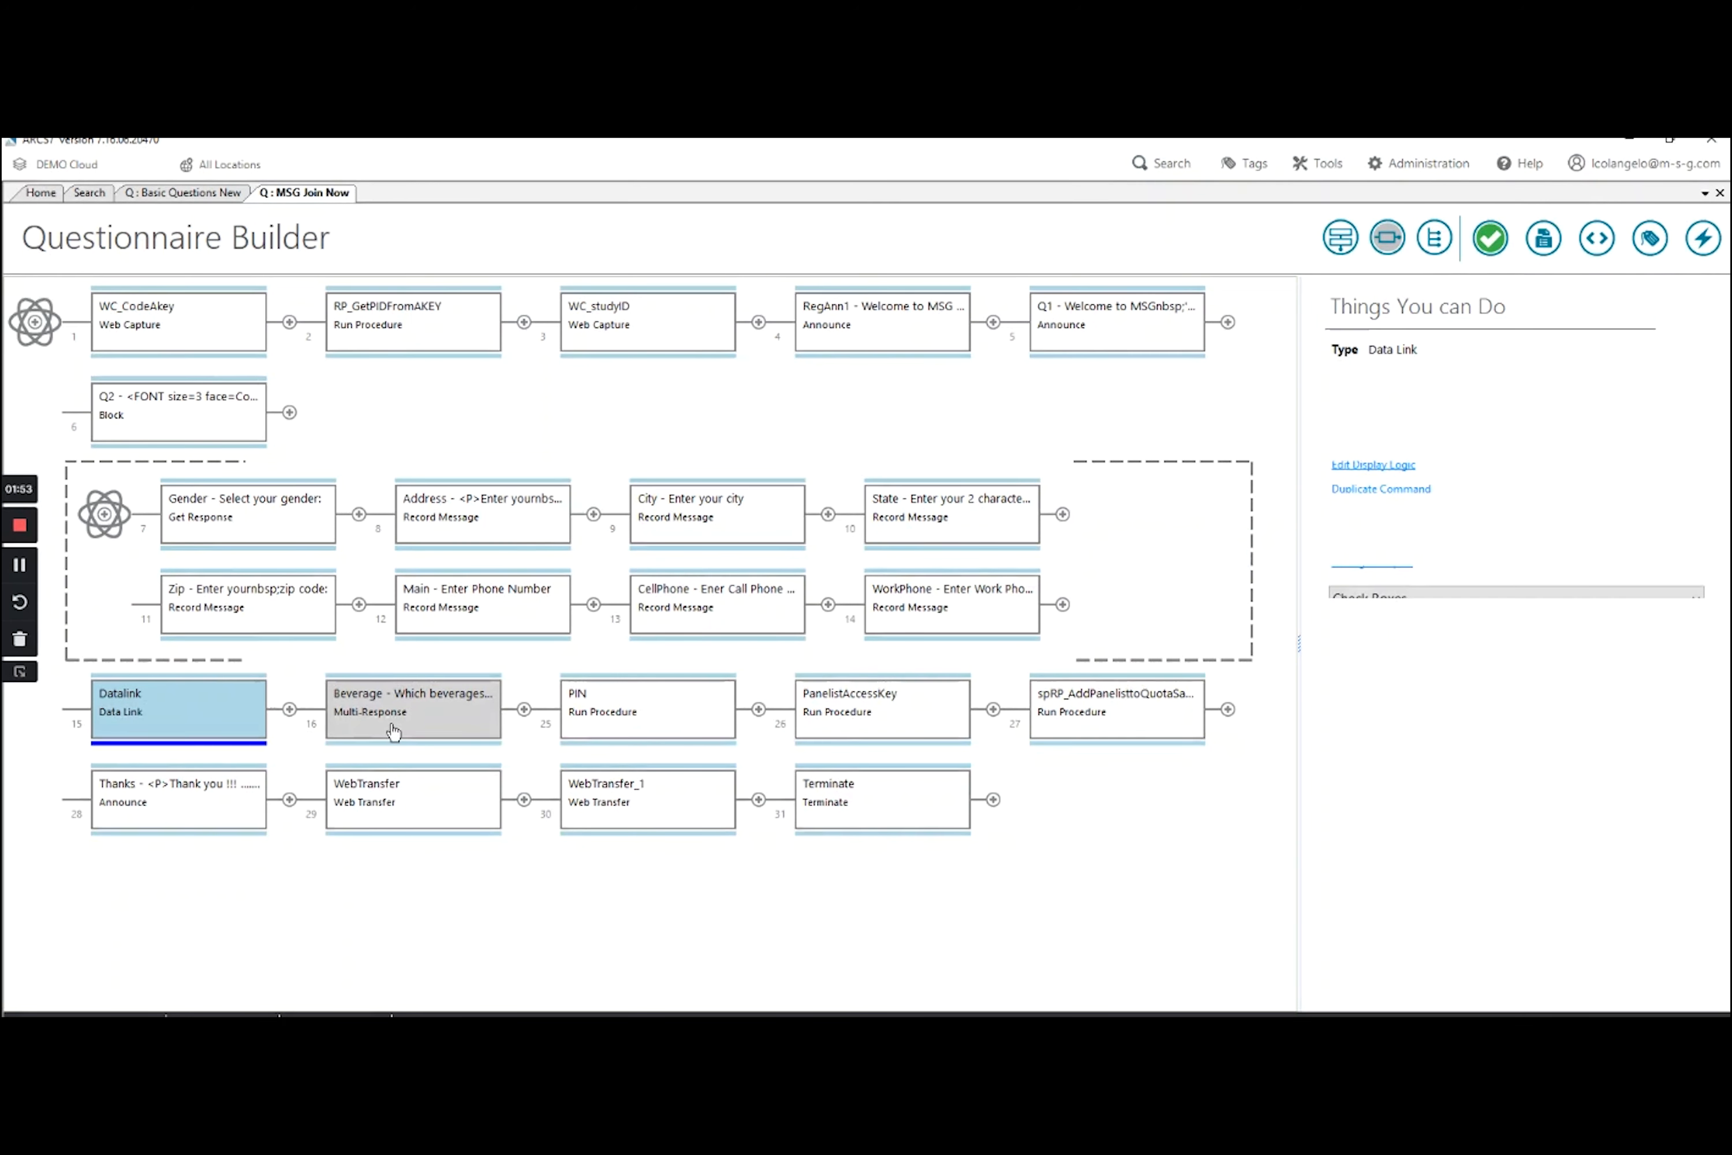
double_click(395, 732)
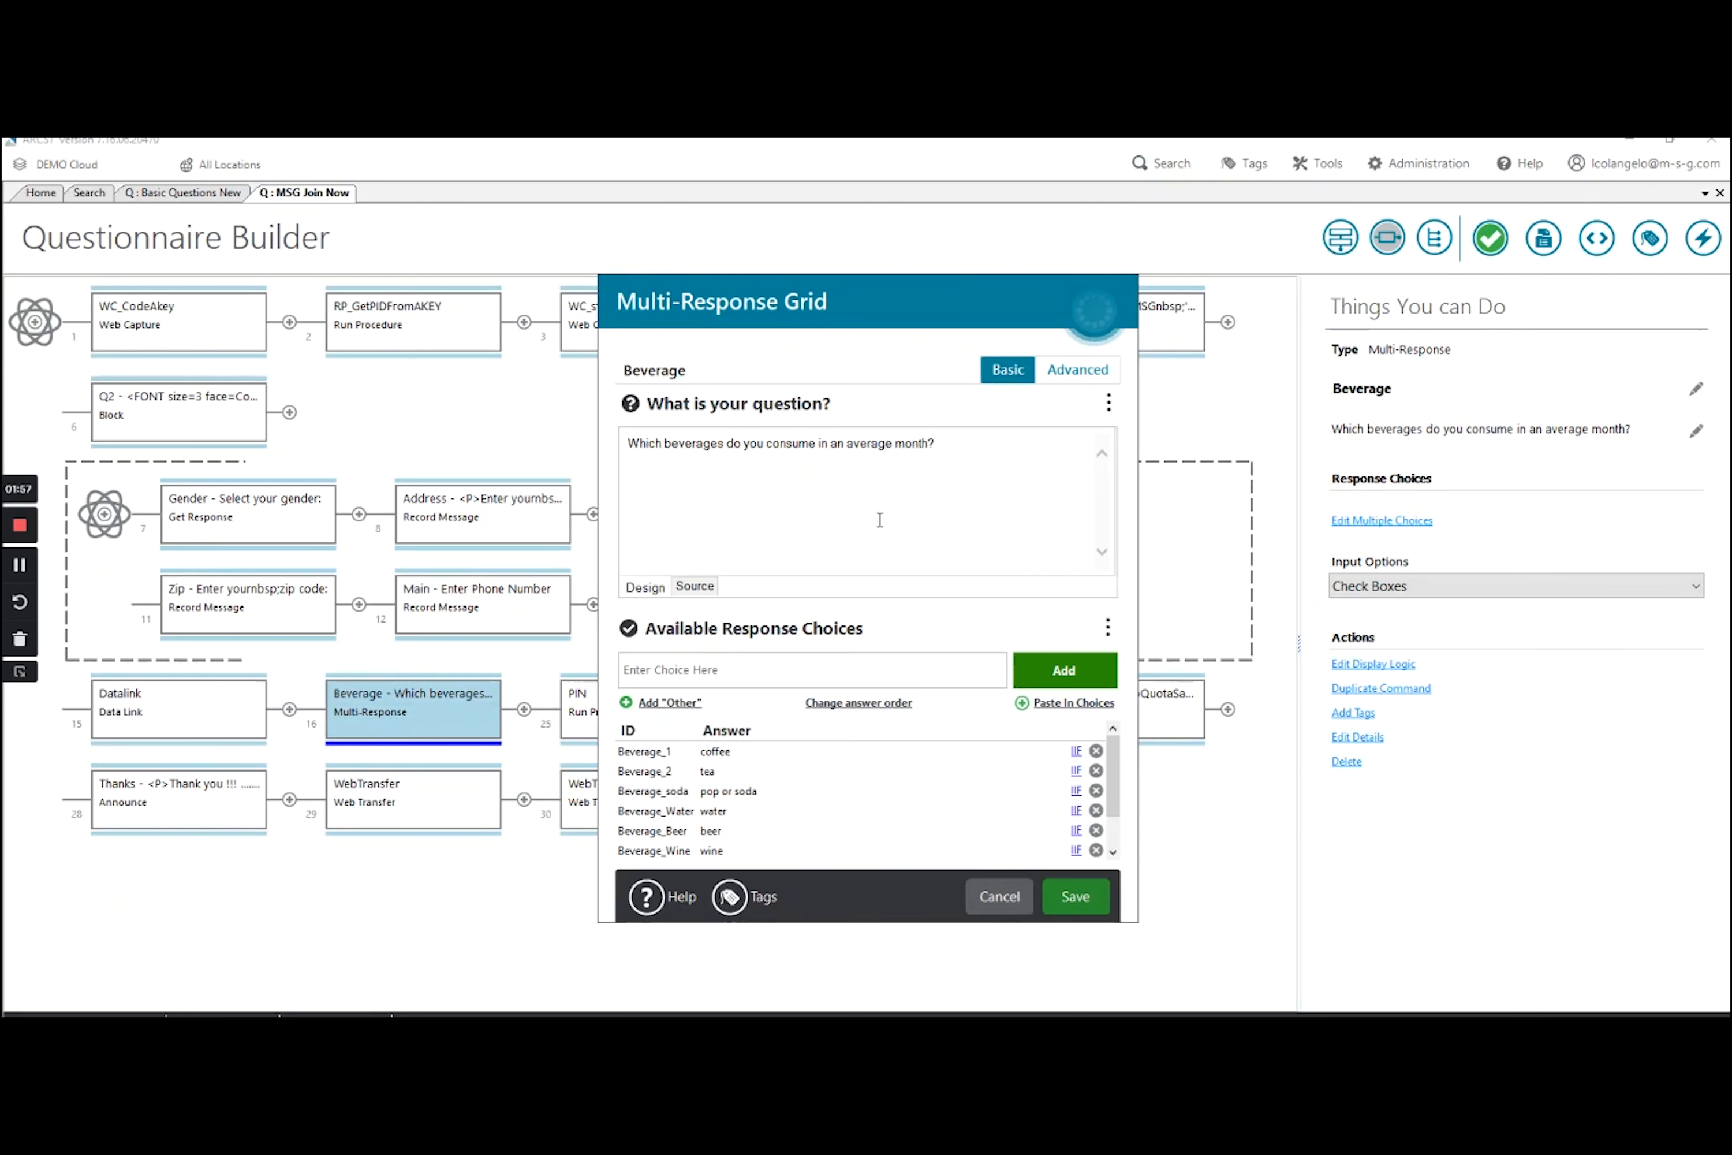
click(1088, 376)
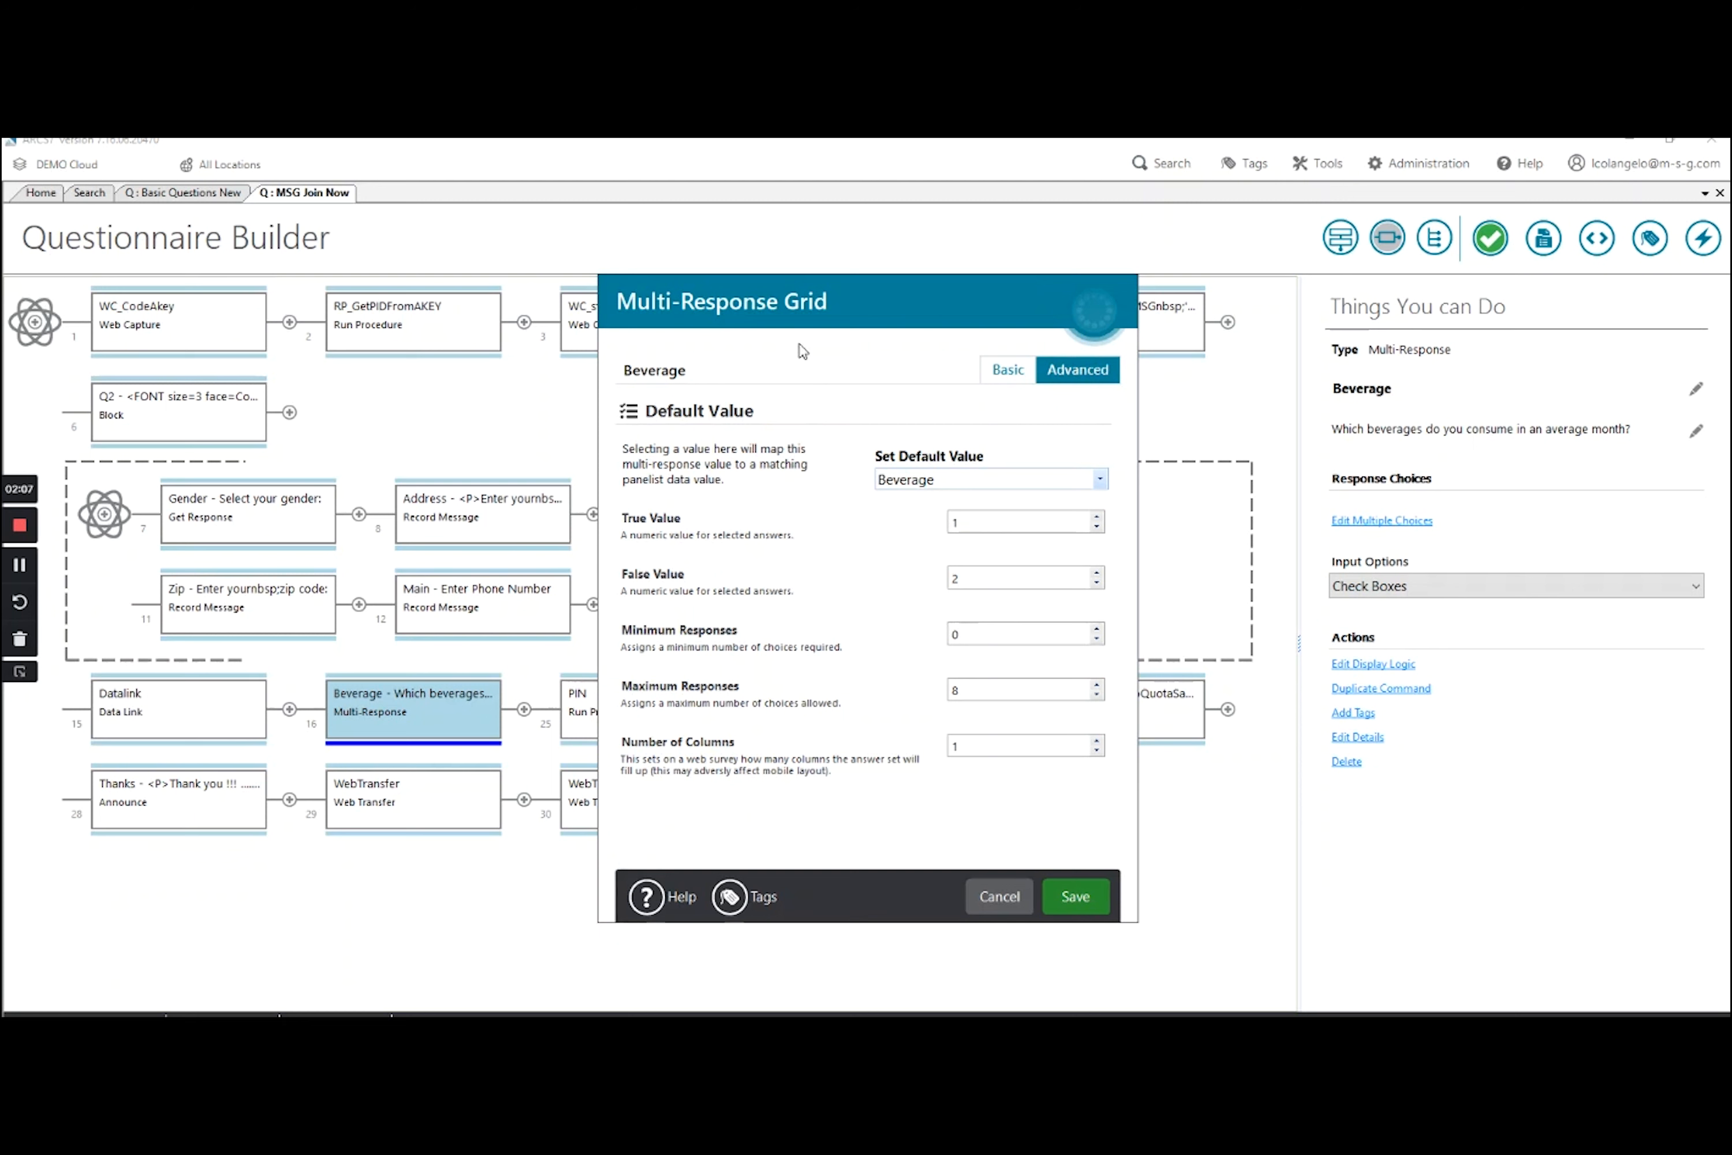
click(1102, 480)
click(1101, 480)
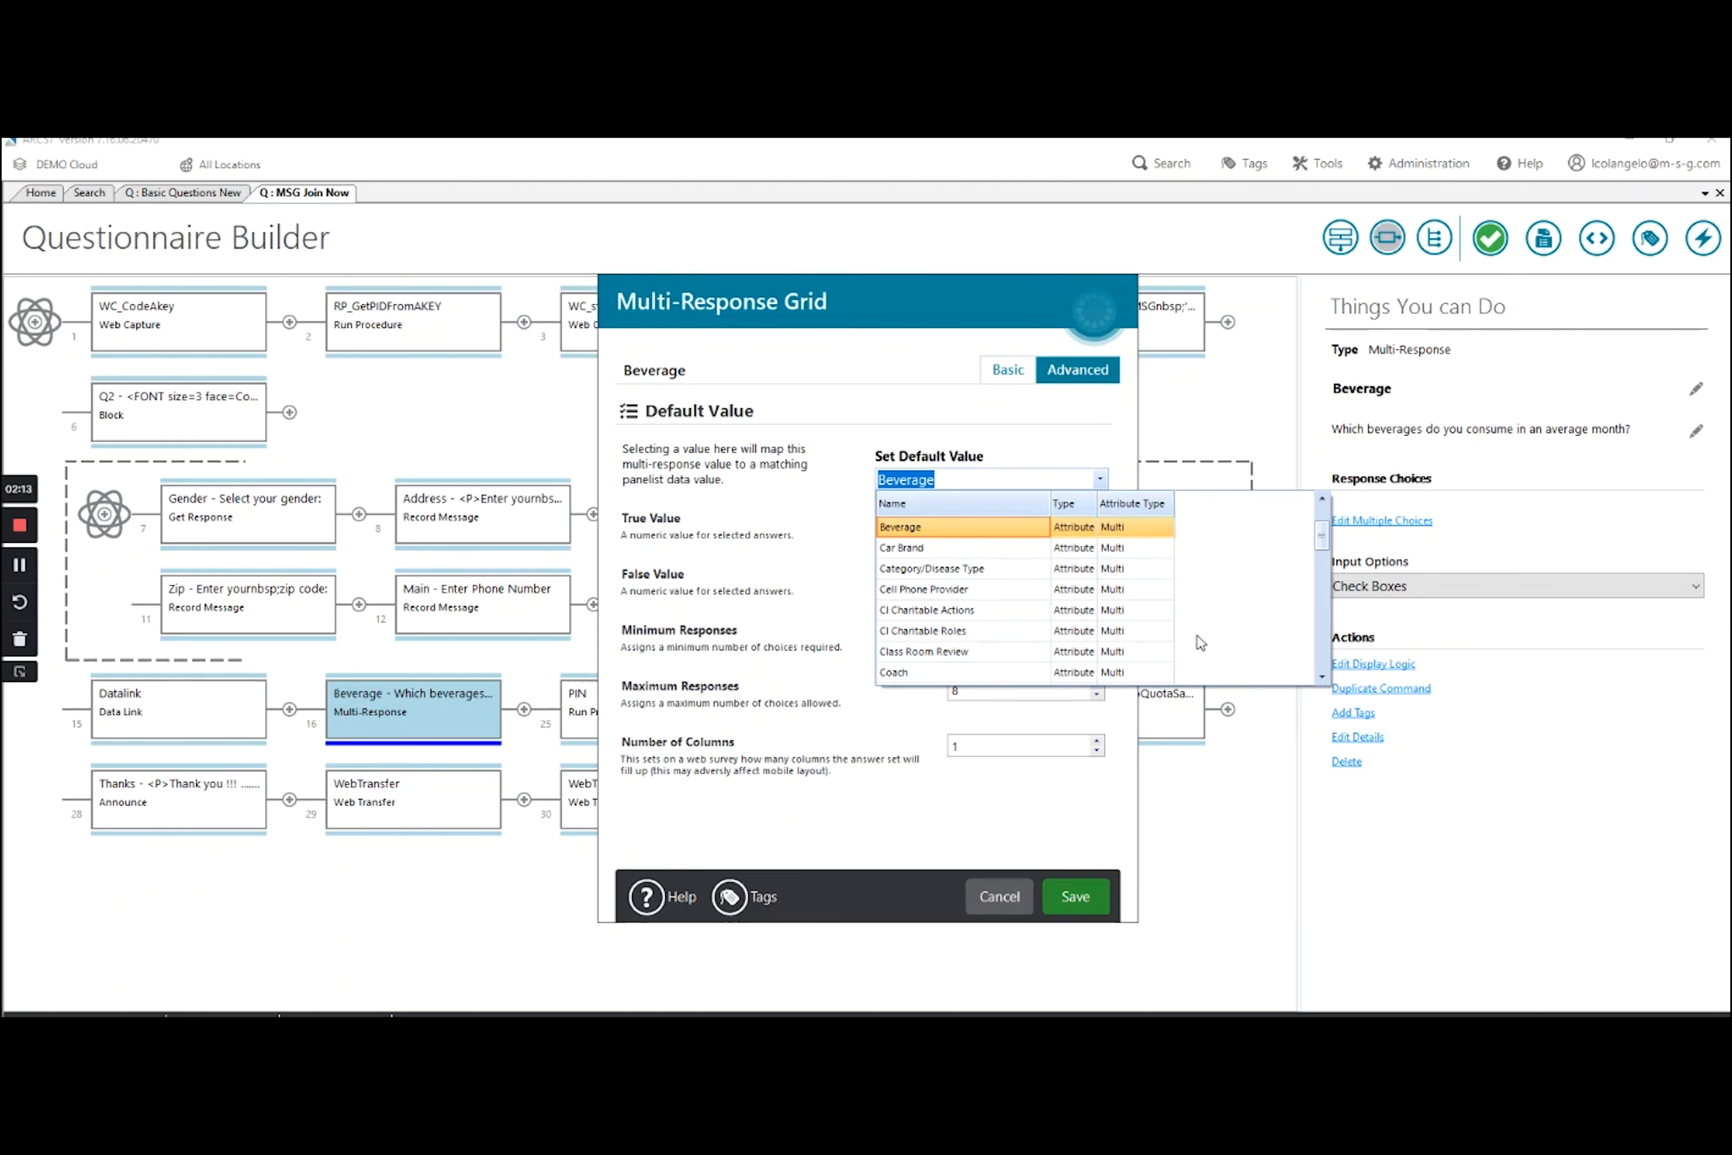
drag(1320, 548, 1307, 495)
click(956, 615)
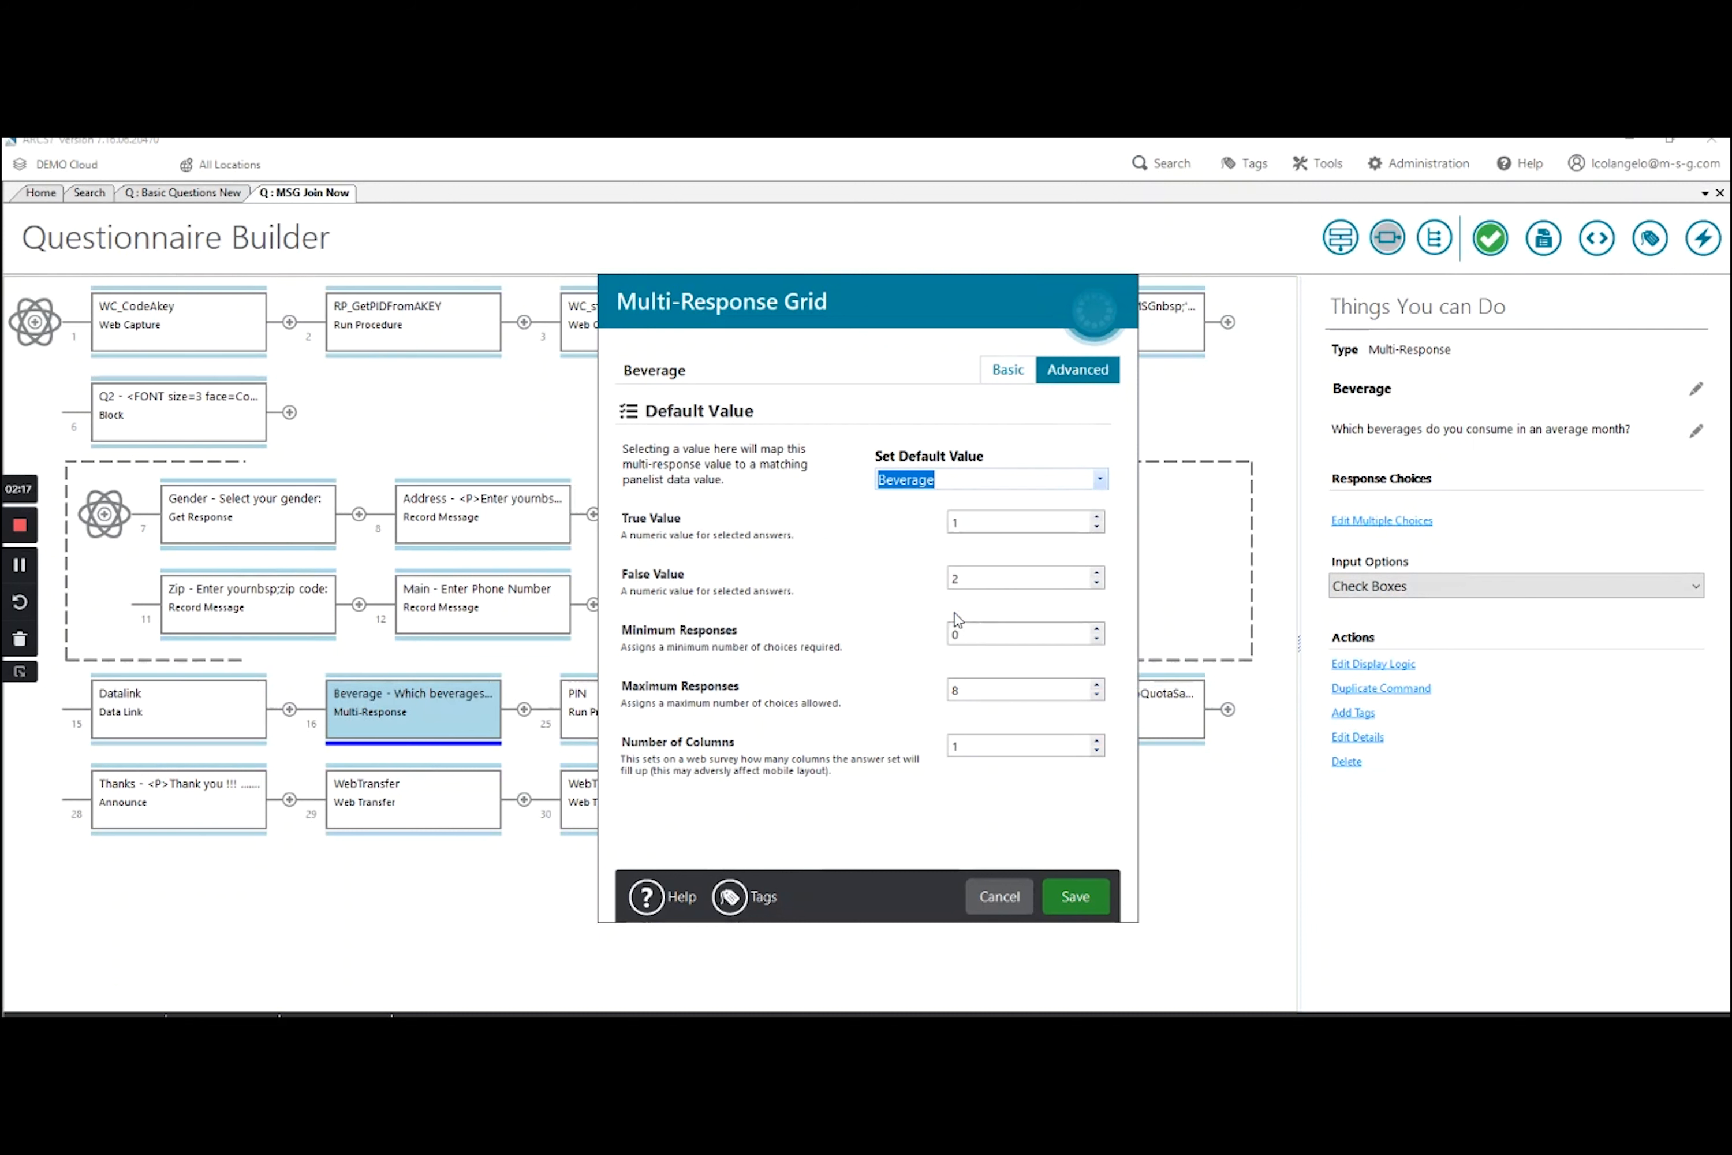
Check the Beverage question's name and response choice IDs in the basic settings, and save the question
click(1014, 369)
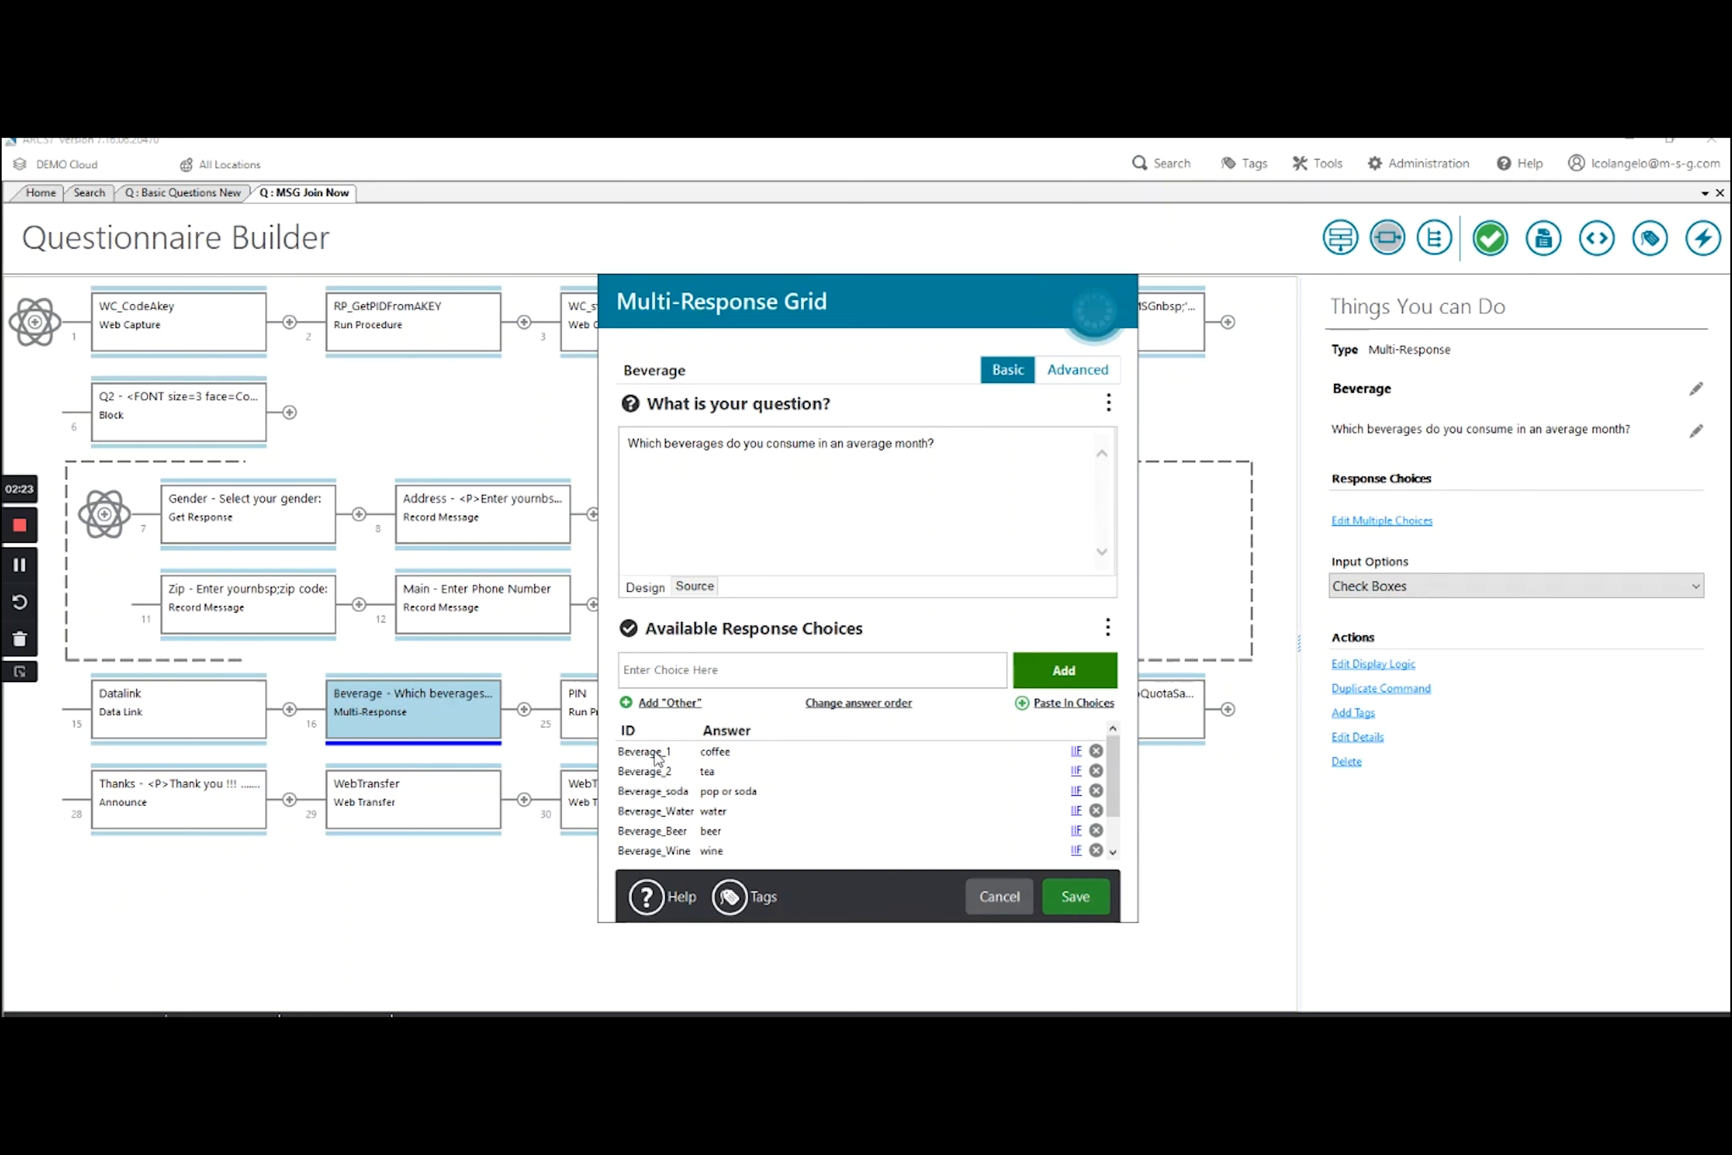
click(669, 370)
click(774, 377)
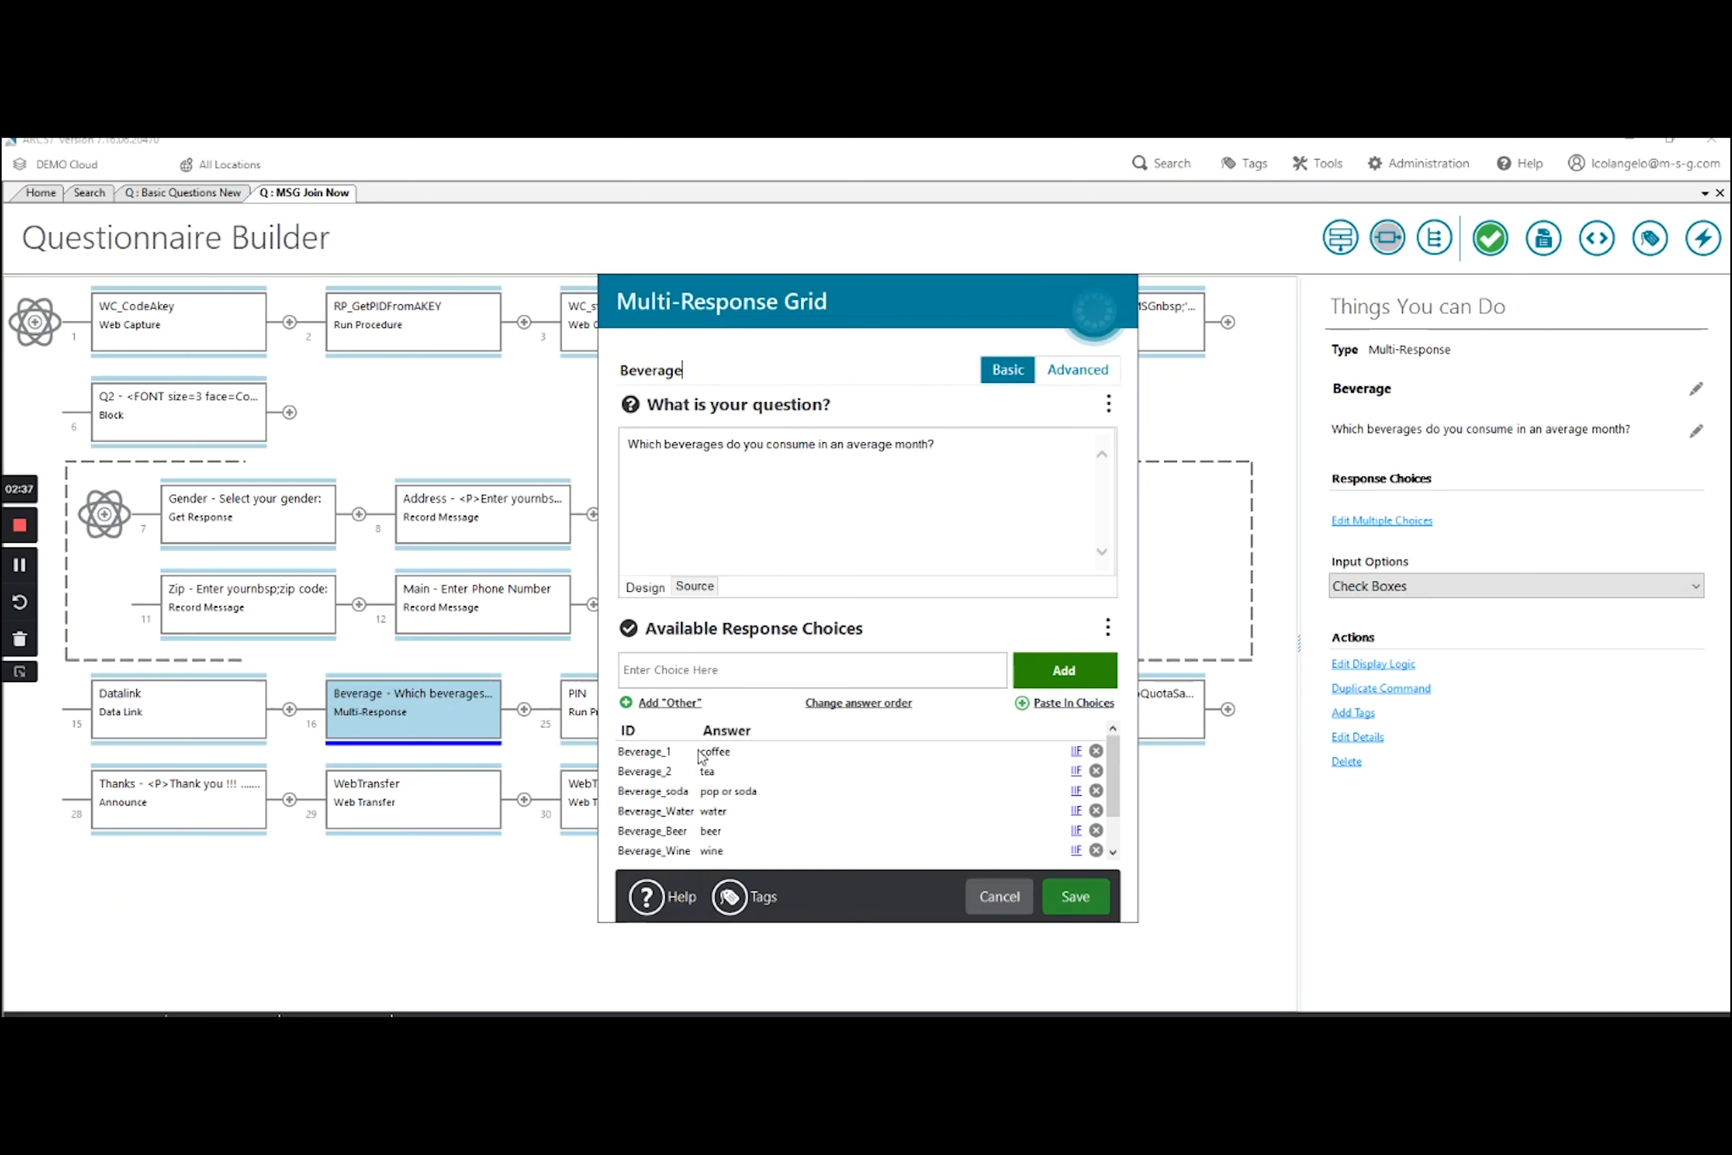
click(1099, 899)
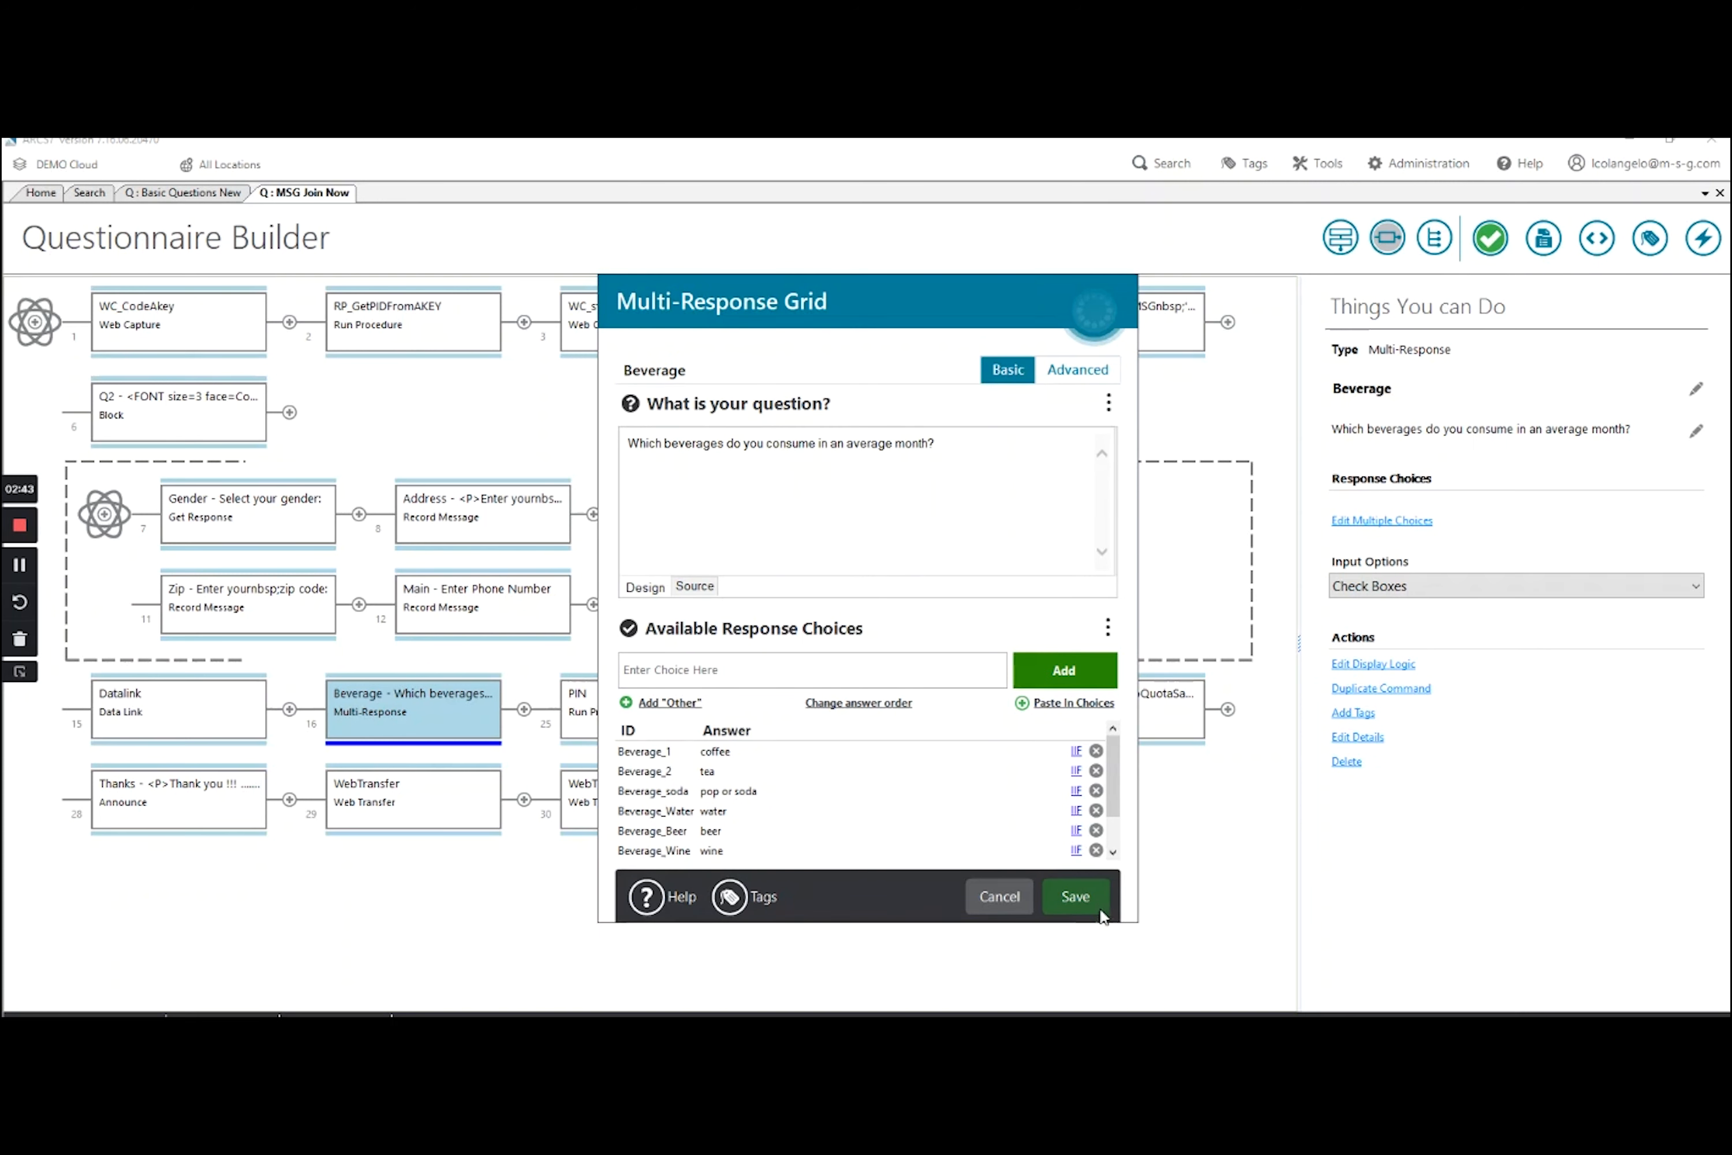
click(679, 857)
click(680, 857)
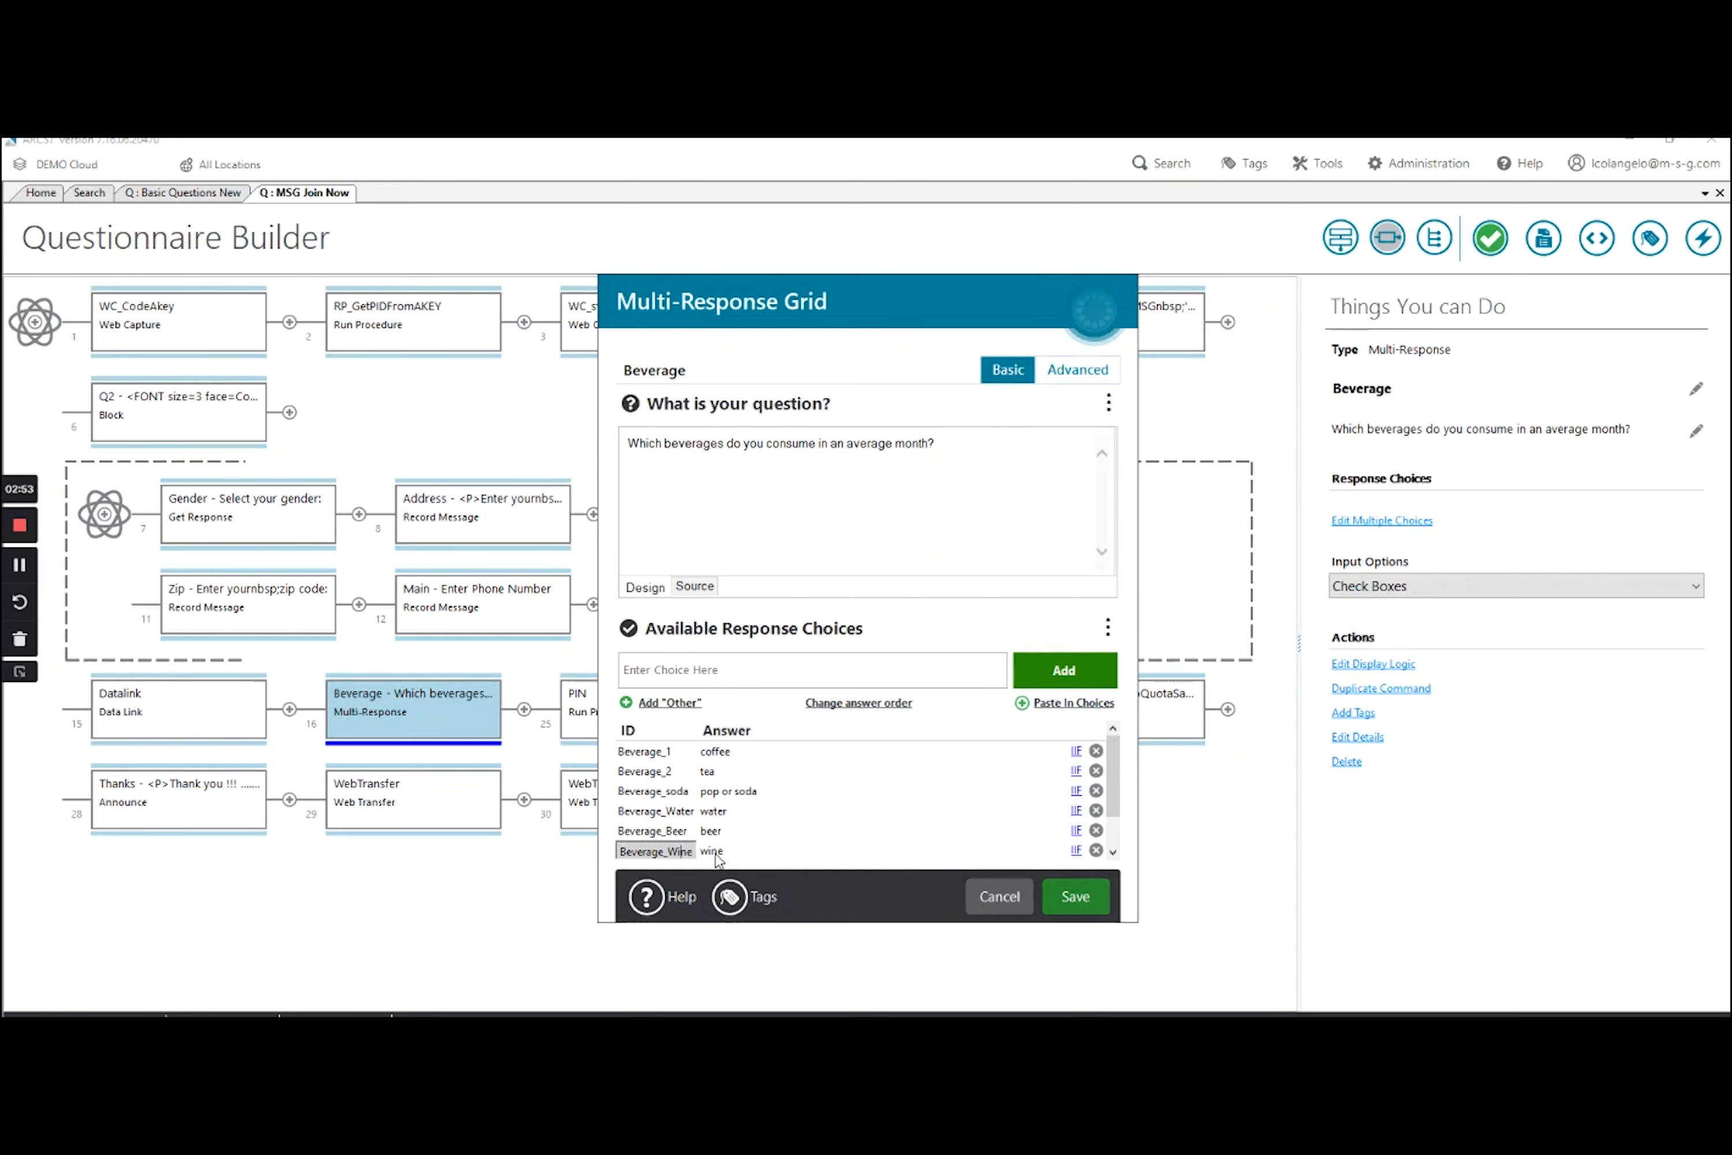
click(1063, 896)
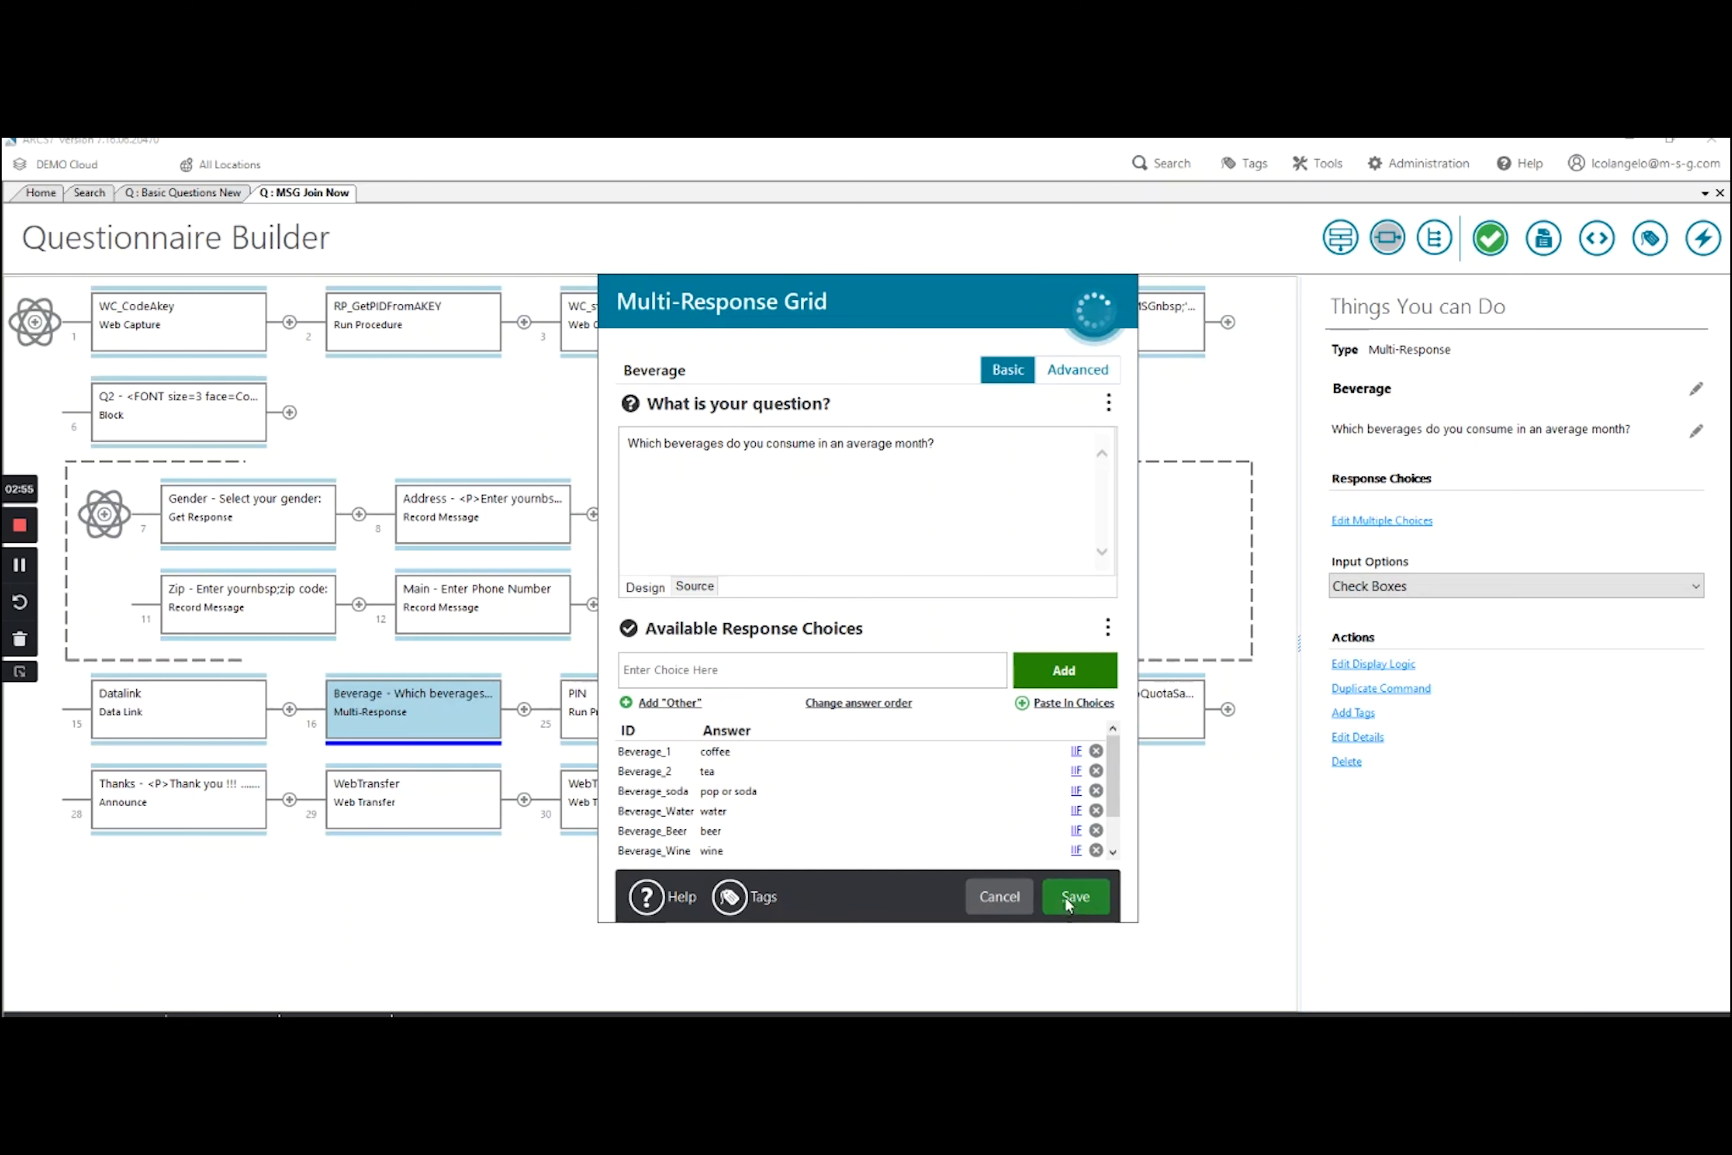
Insert a Data Link command from the panelist data commands directly after the Beverage question
click(524, 708)
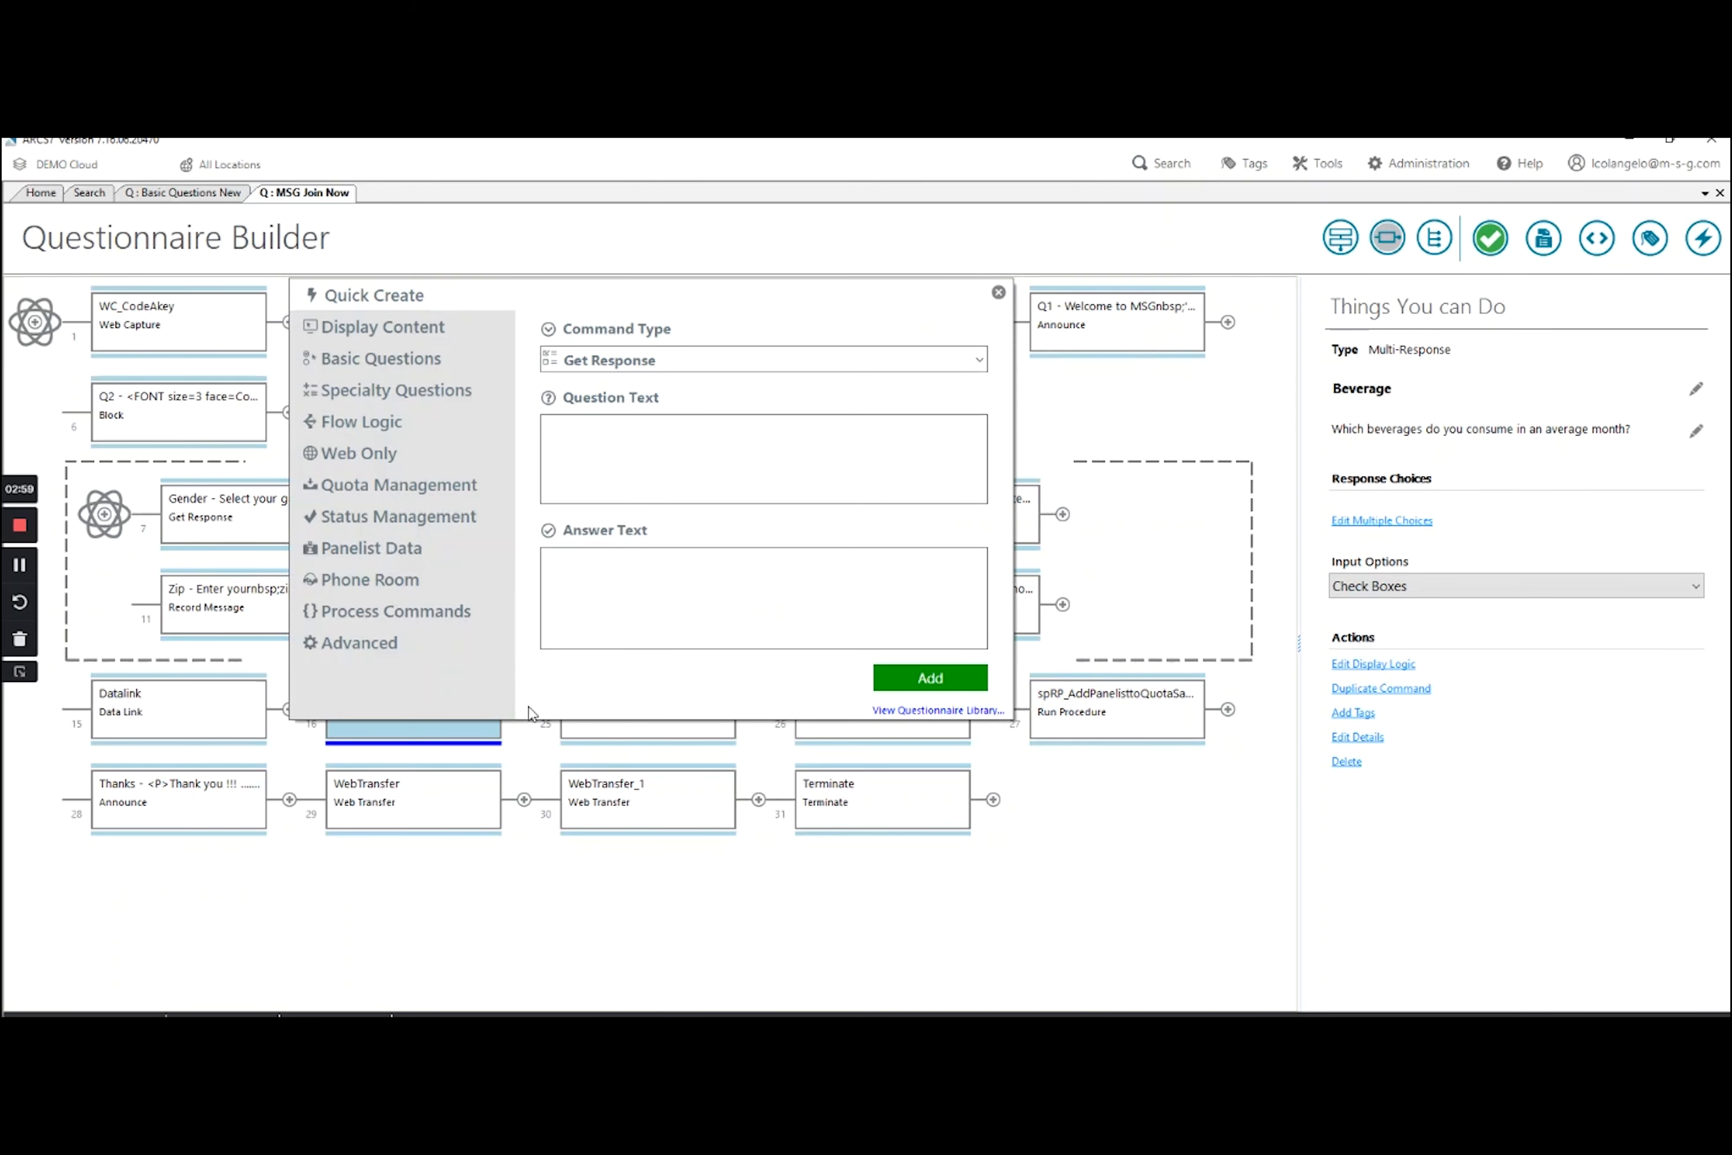
click(379, 549)
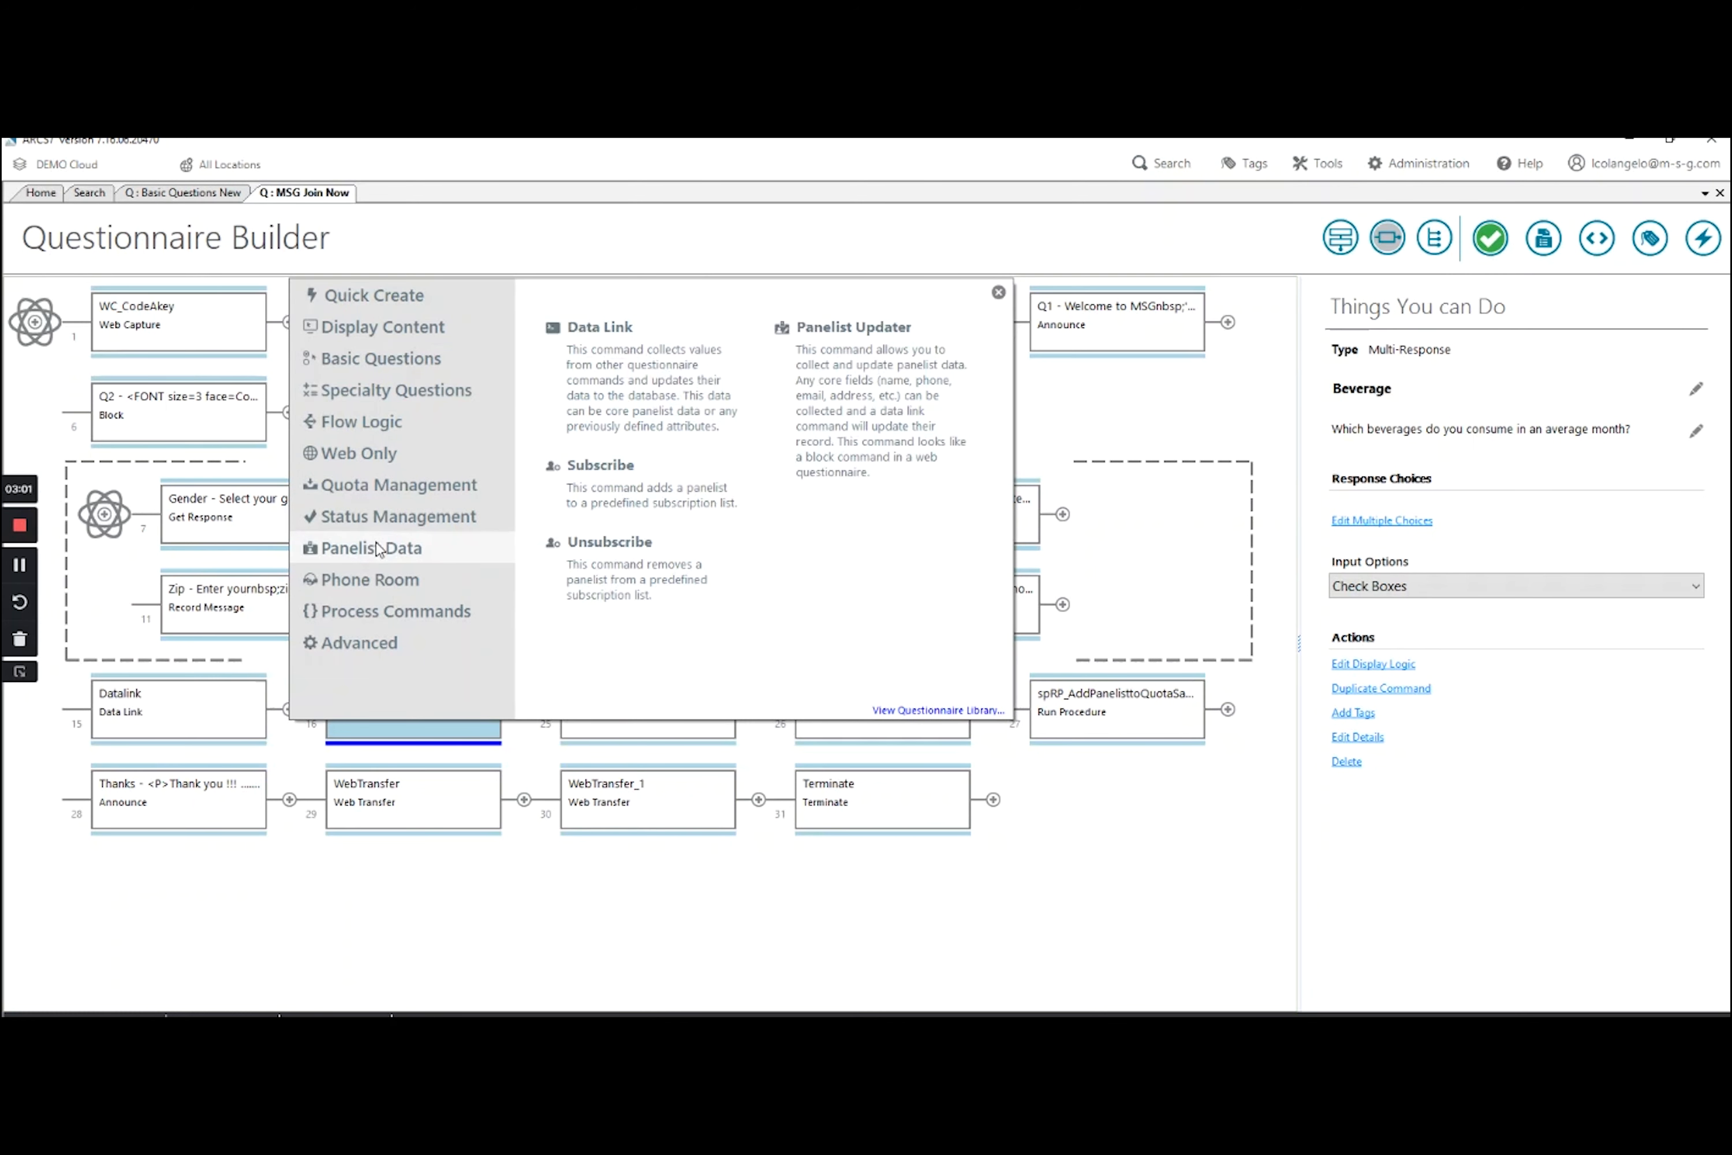
click(669, 389)
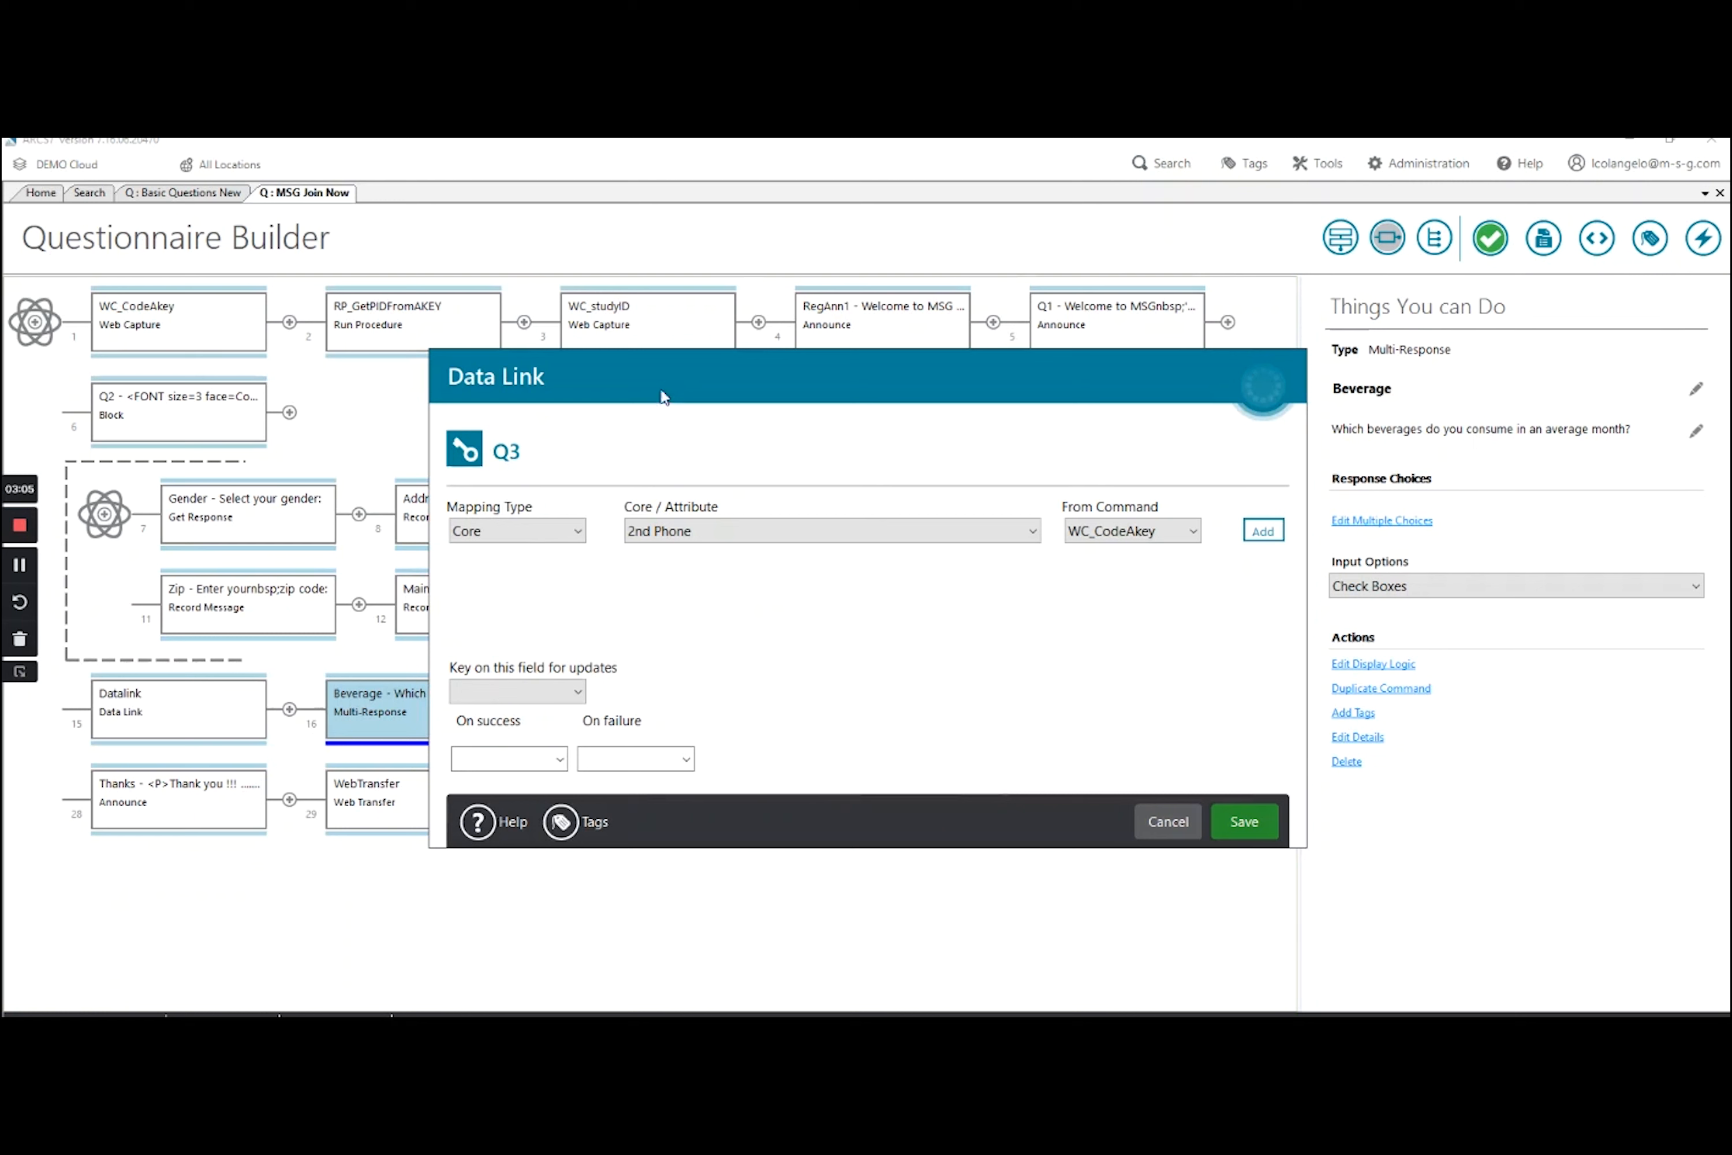
Add a Panelist mapping to the new Data Link that links the "Beverage - coffee" attribute to the Beverage_1 command
click(579, 531)
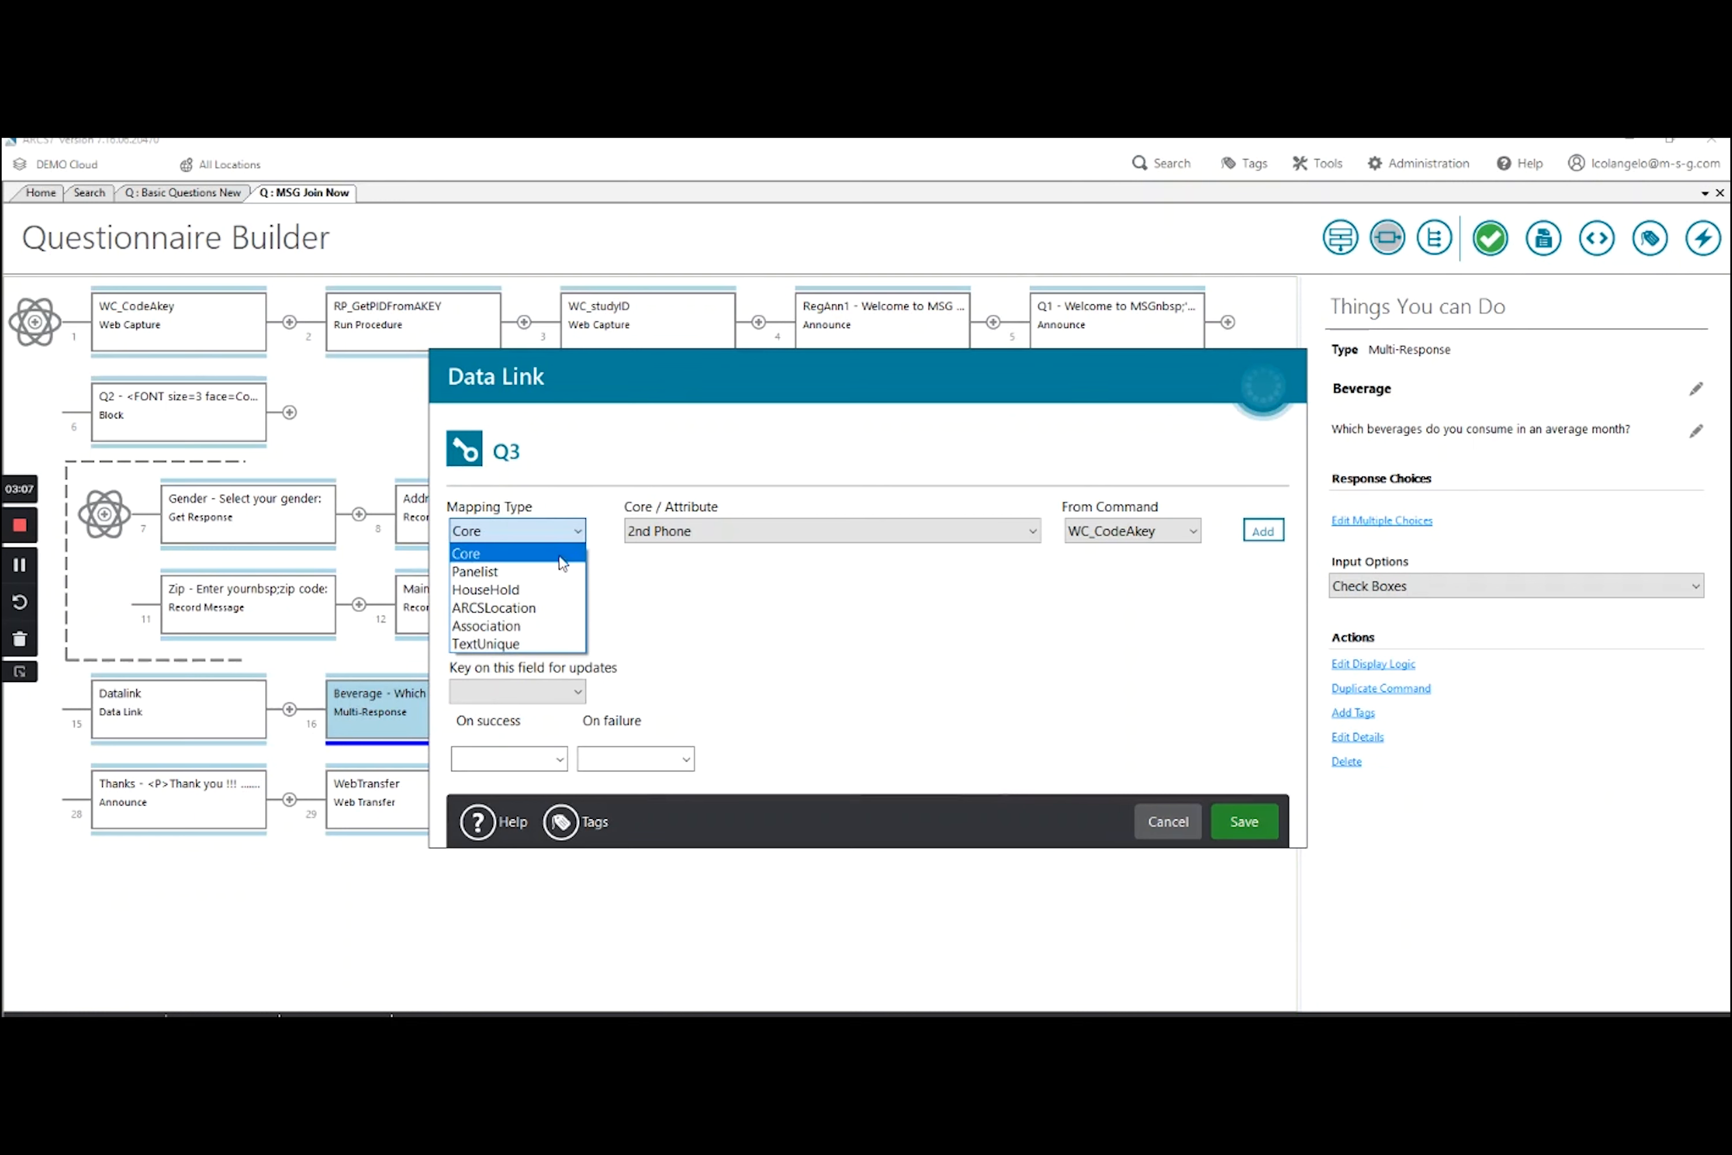
click(556, 572)
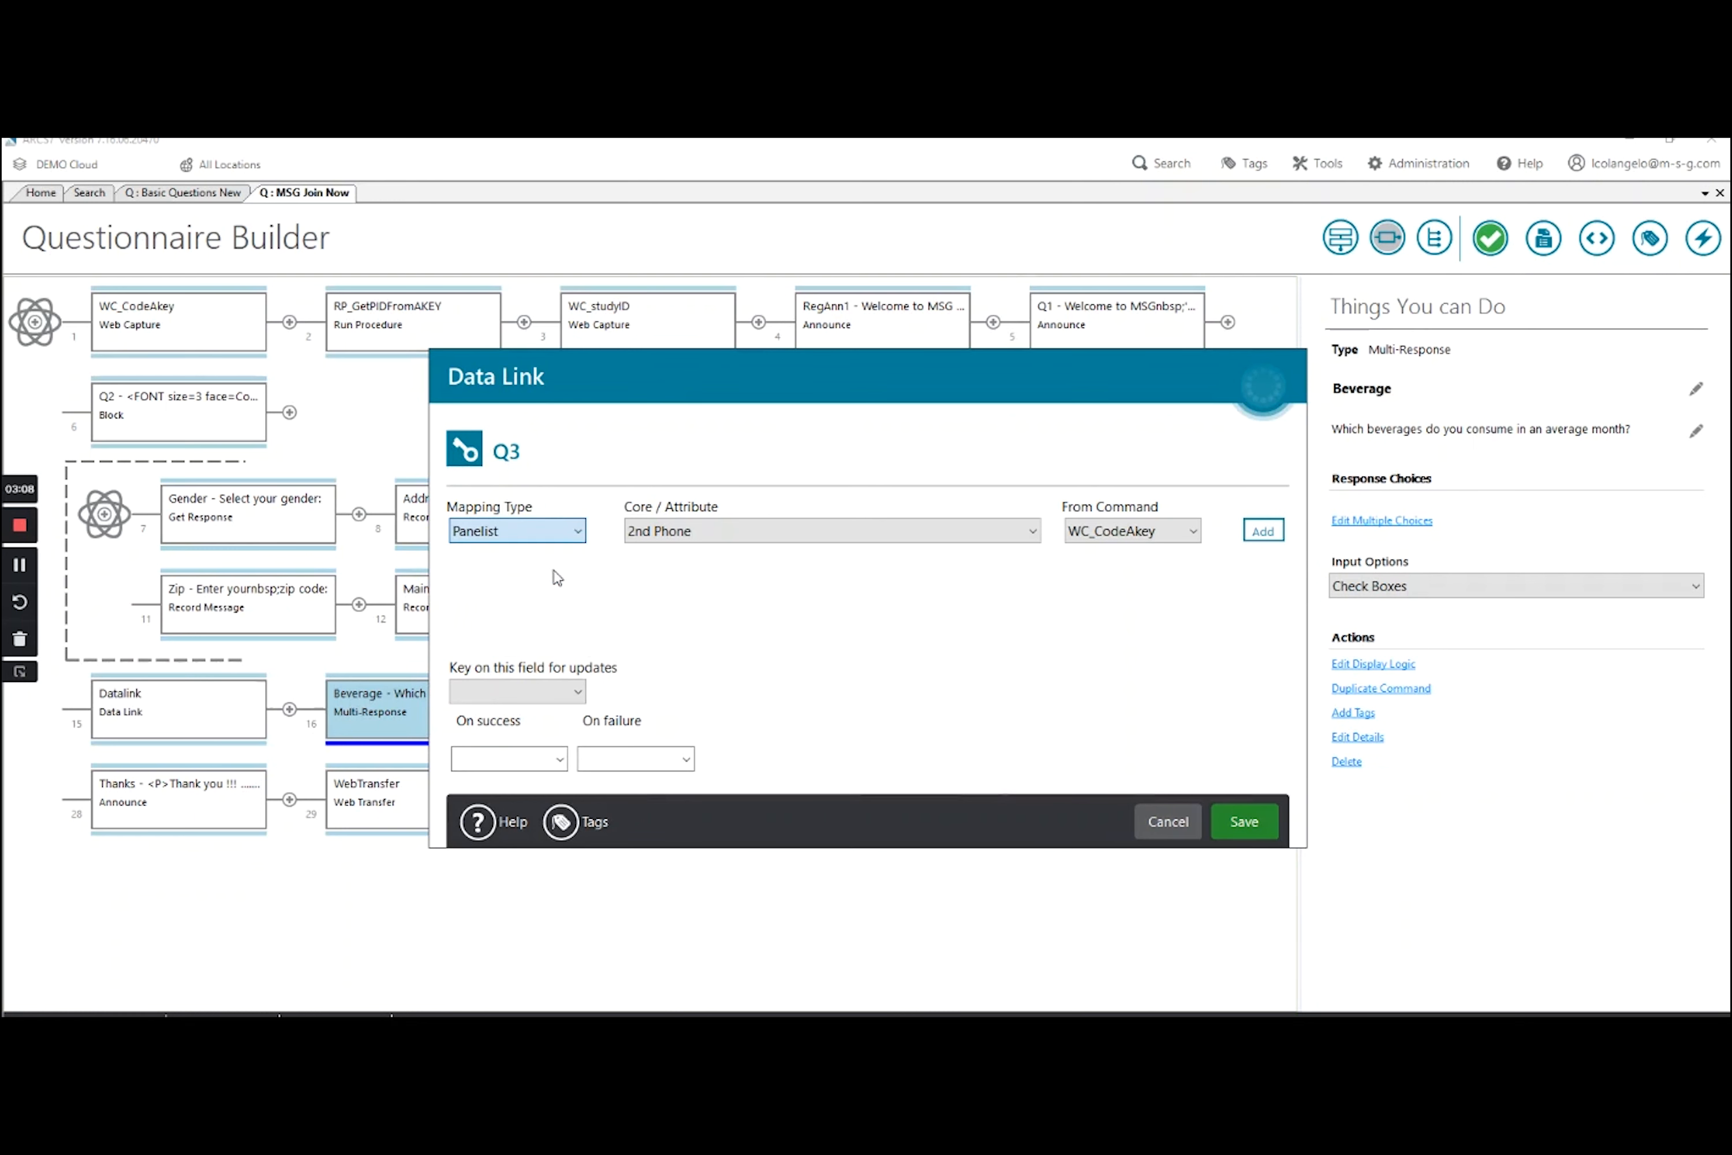
click(684, 533)
scroll(777, 688, down, 2)
scroll(780, 698, down, 7)
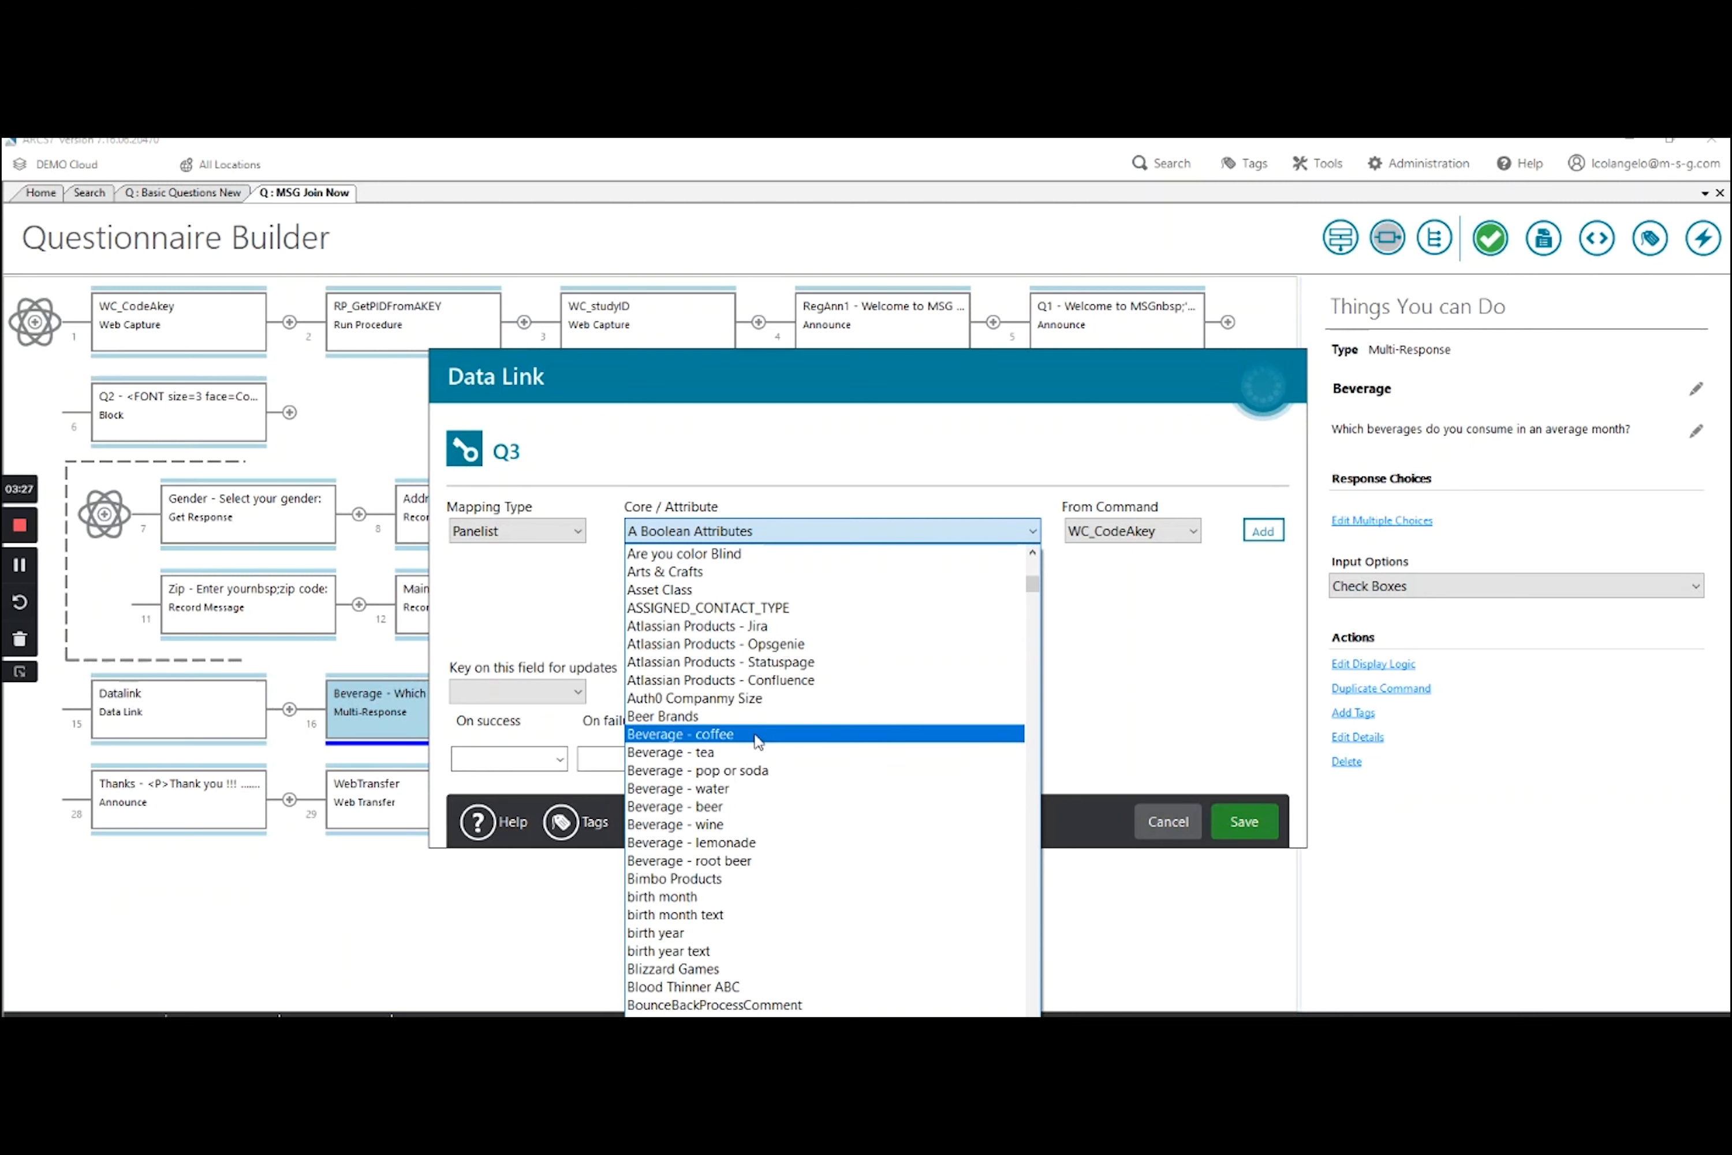
click(1191, 532)
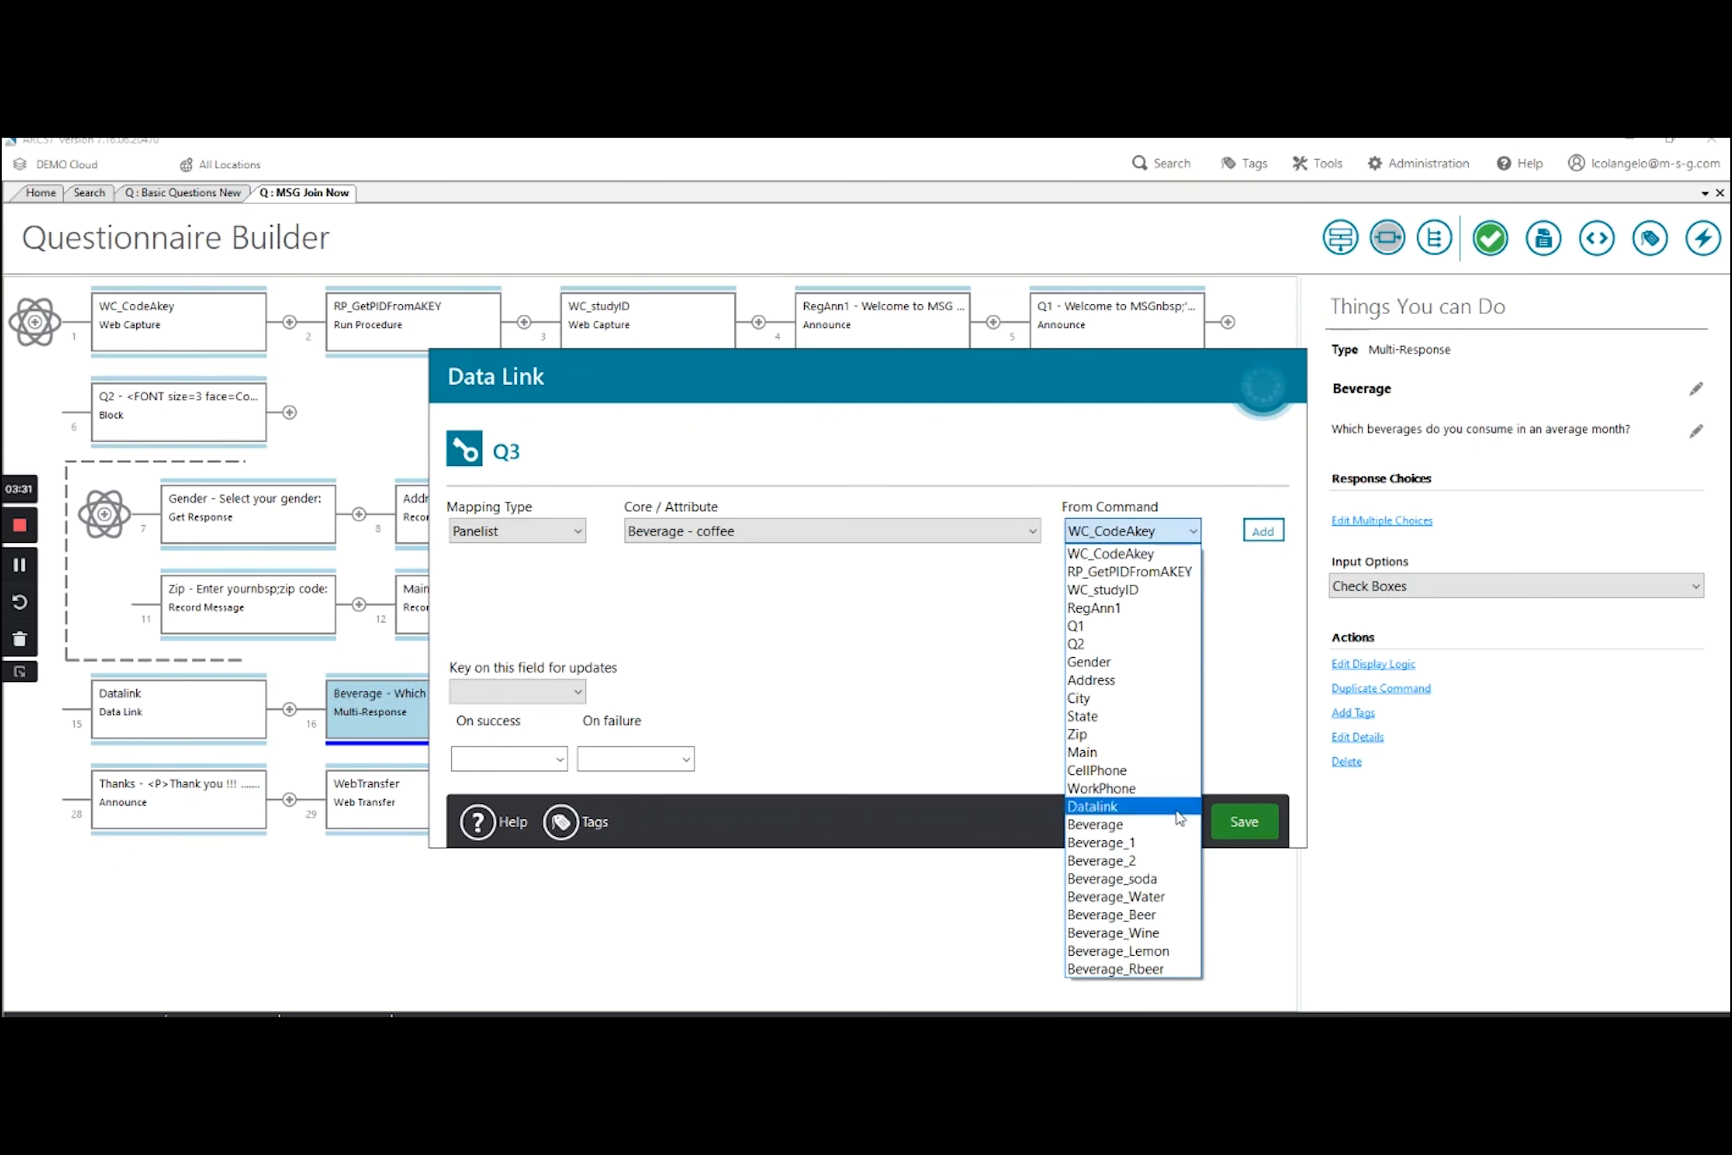
click(1177, 846)
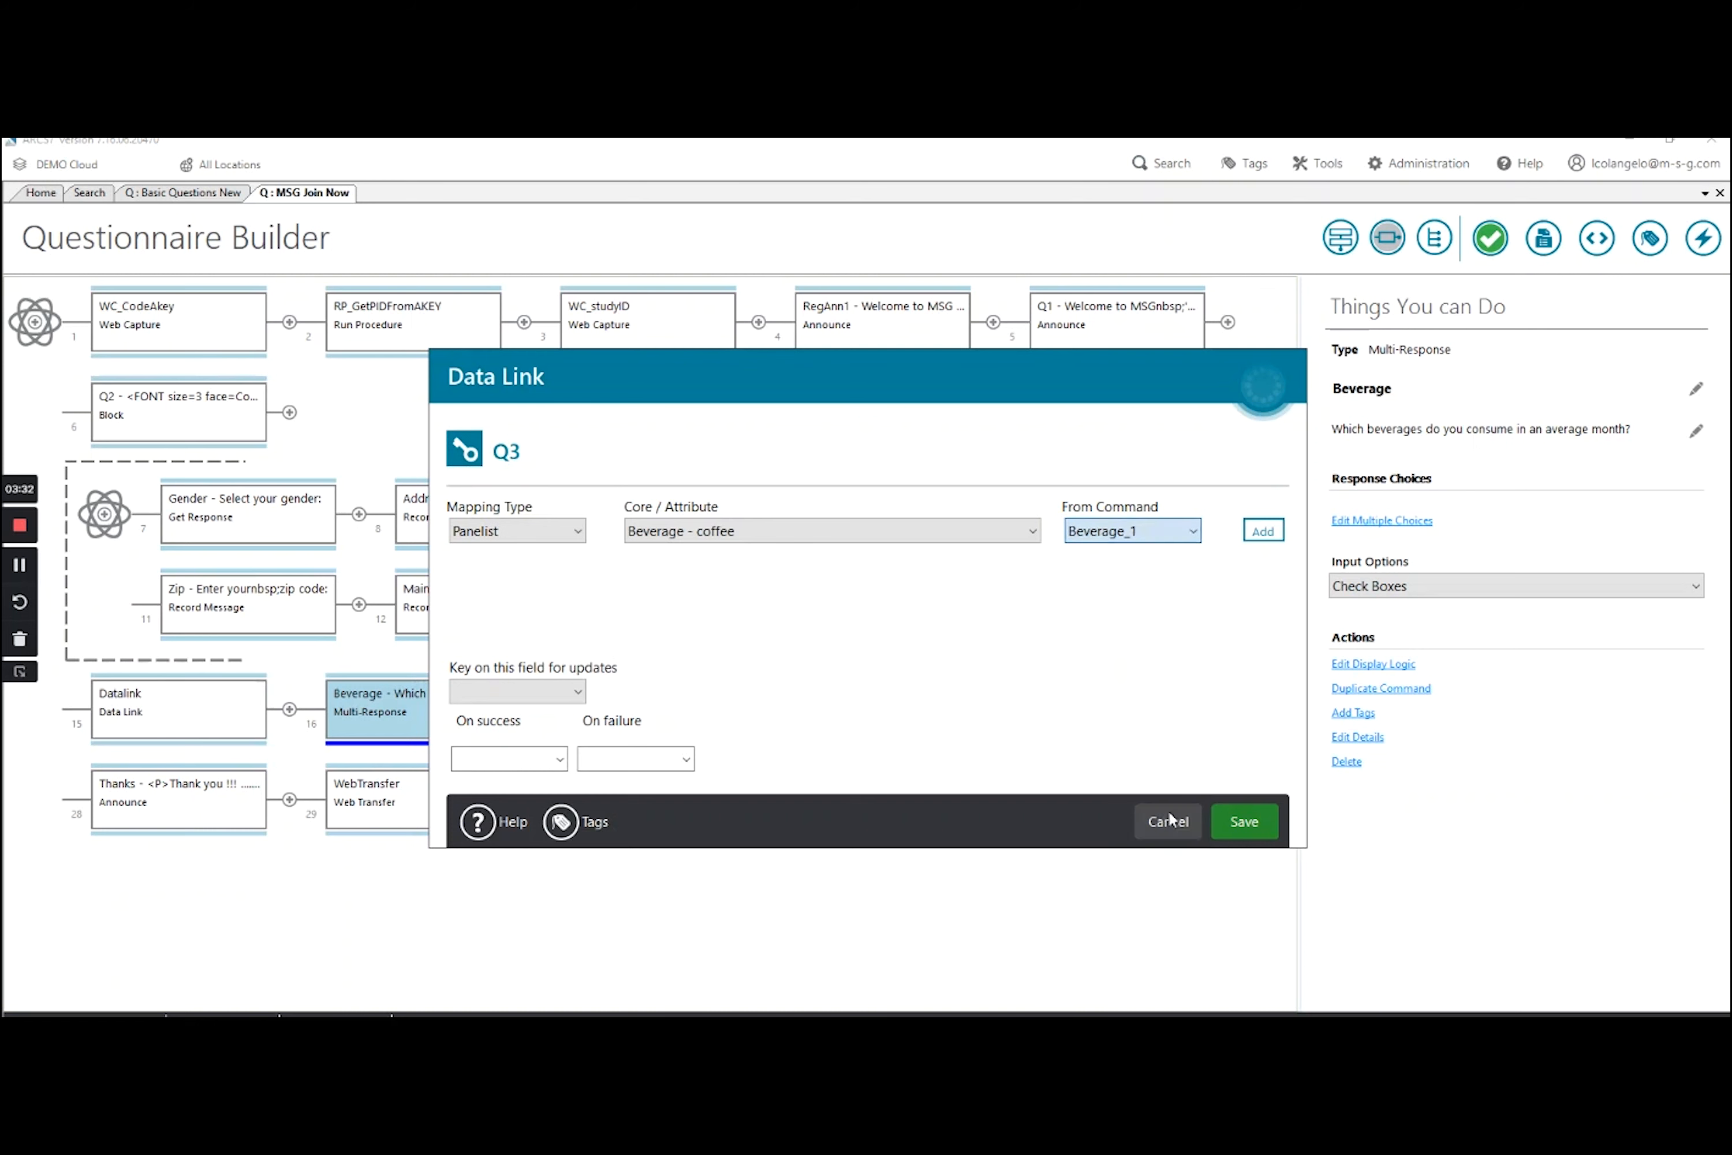
click(1263, 531)
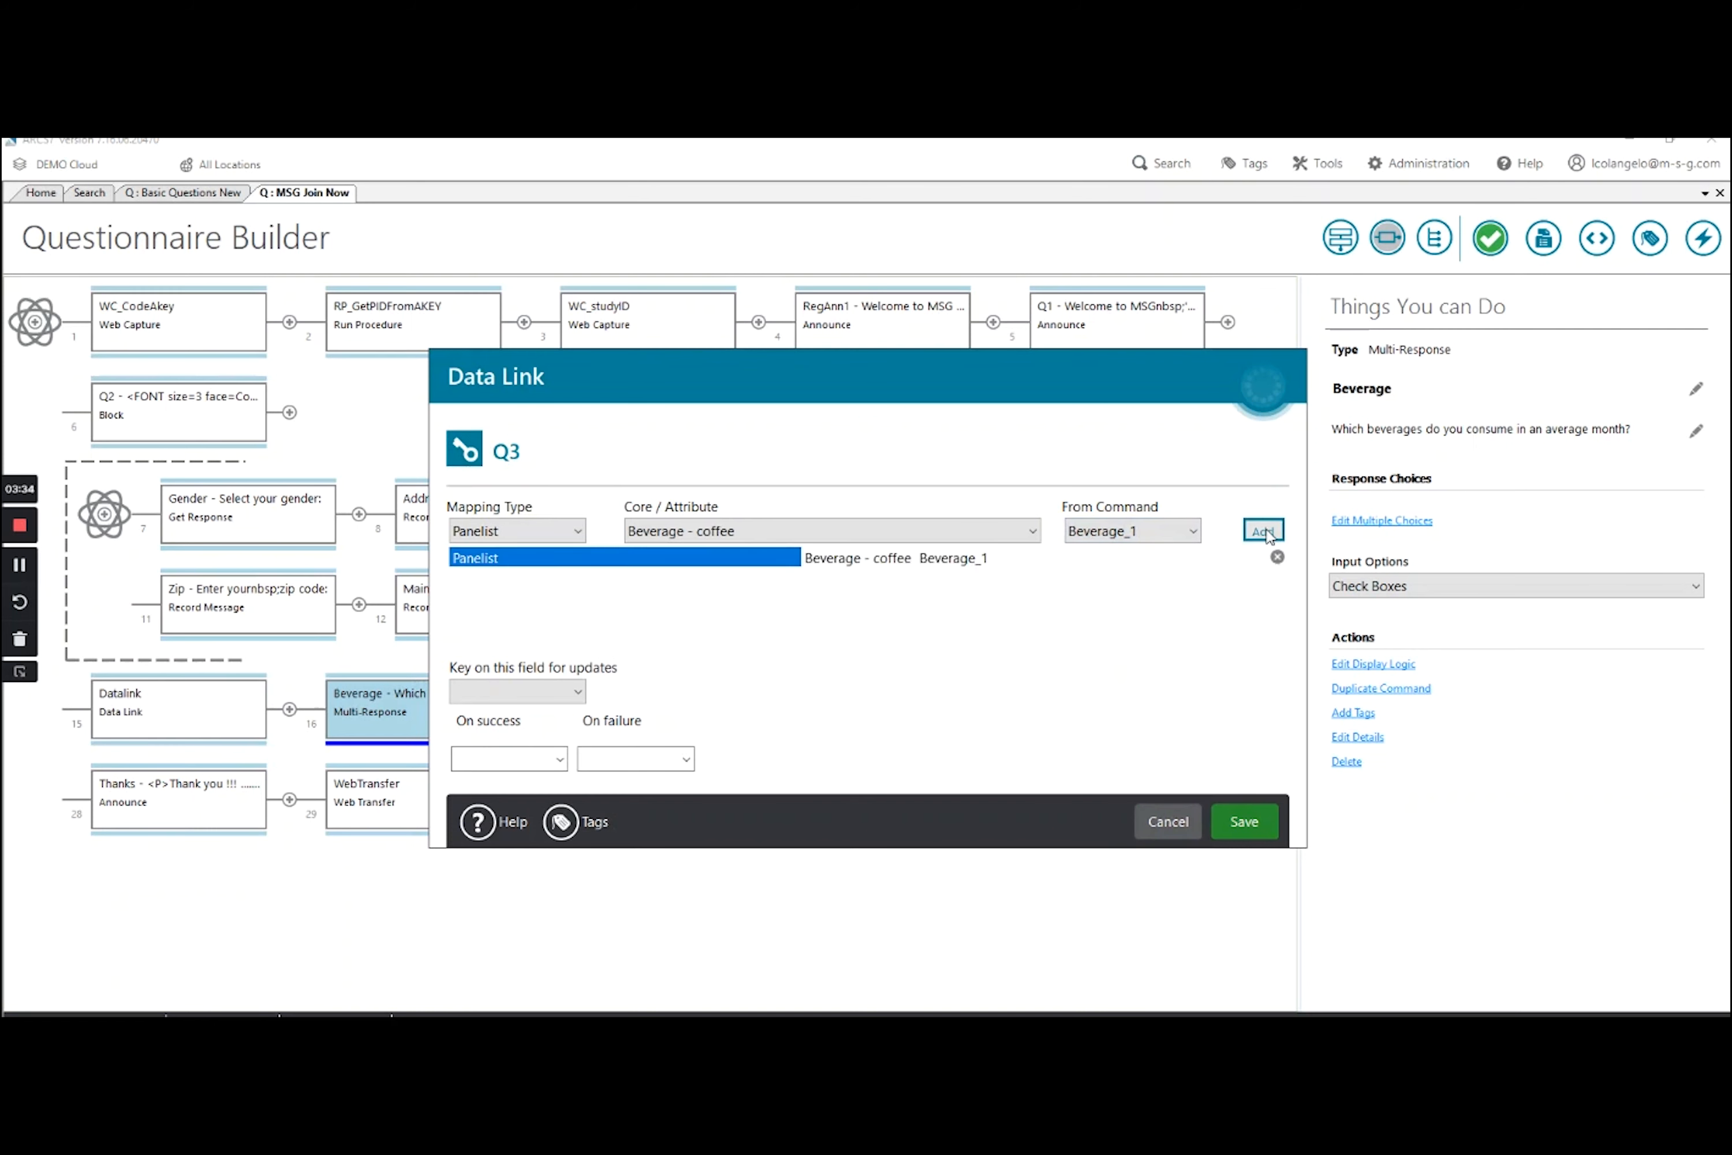
Add a Panelist mapping that links the "Beverage - tea" attribute to the Beverage_2 command
click(641, 532)
click(643, 571)
click(1163, 531)
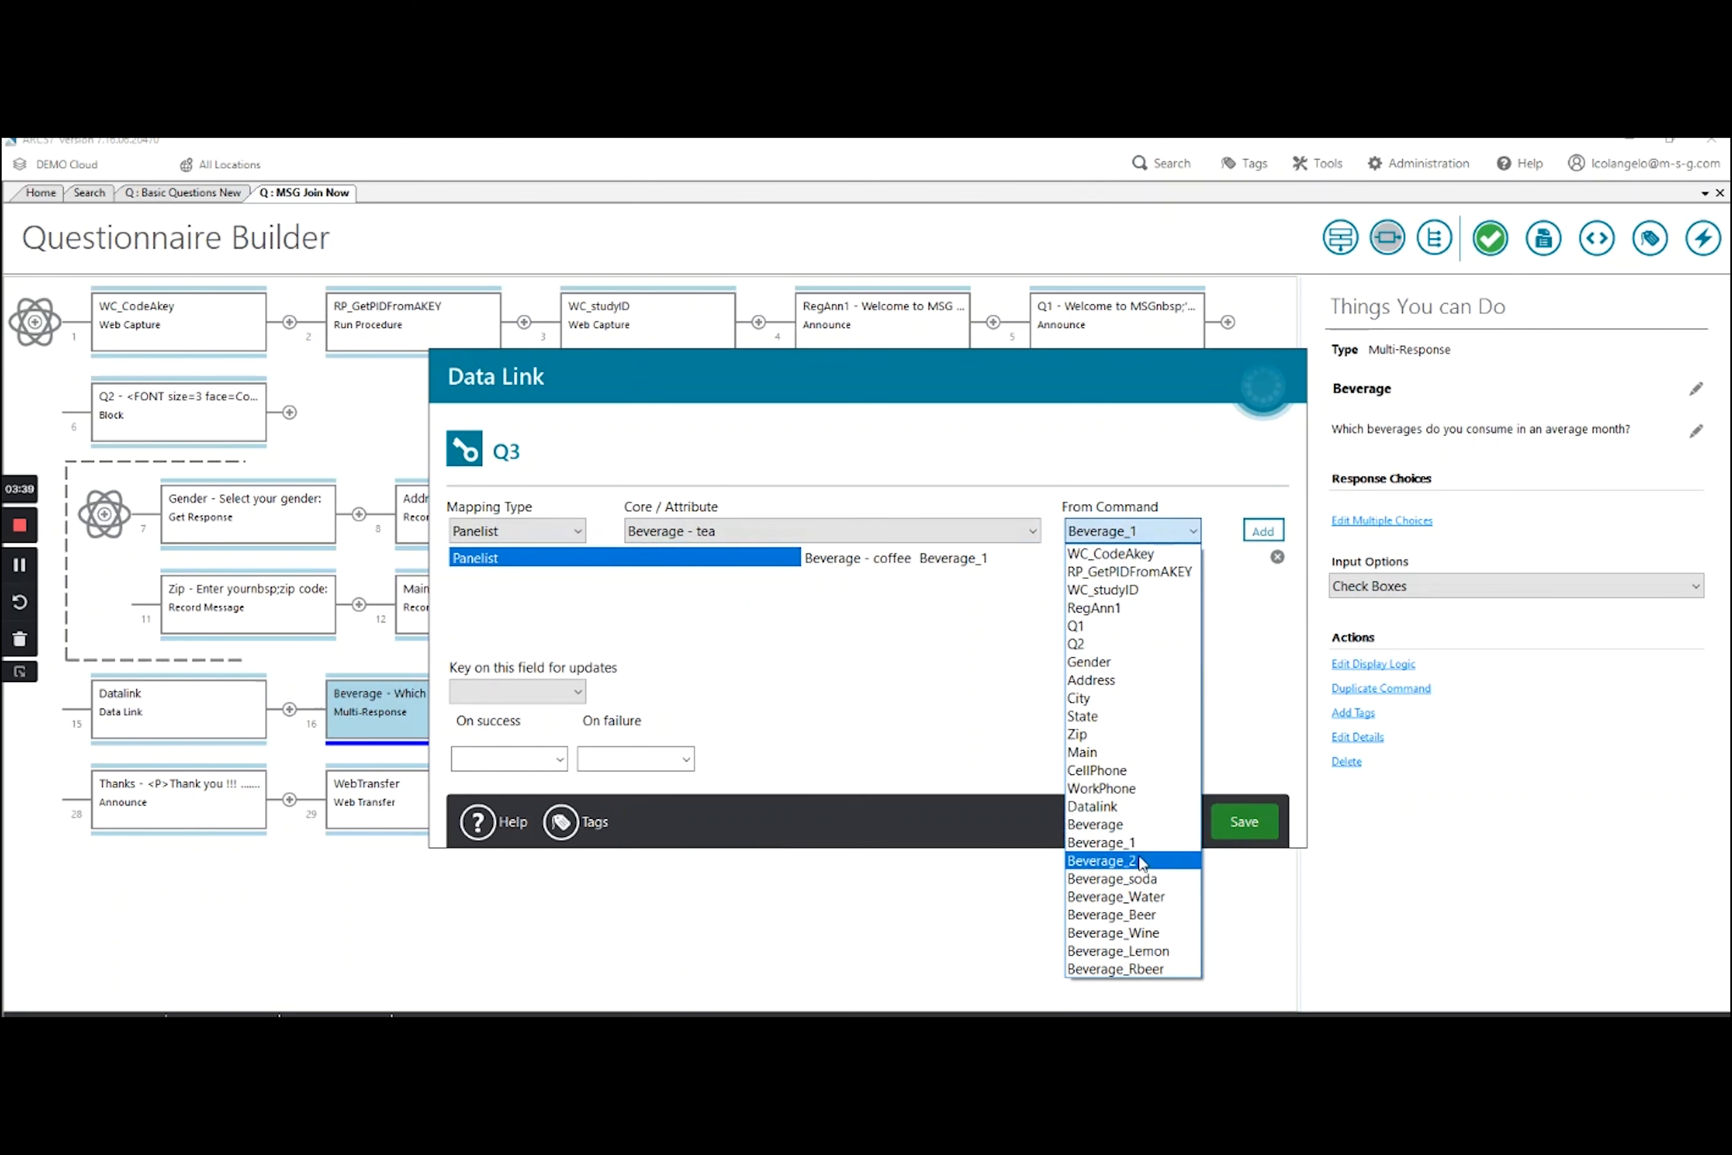
click(1110, 860)
click(1263, 531)
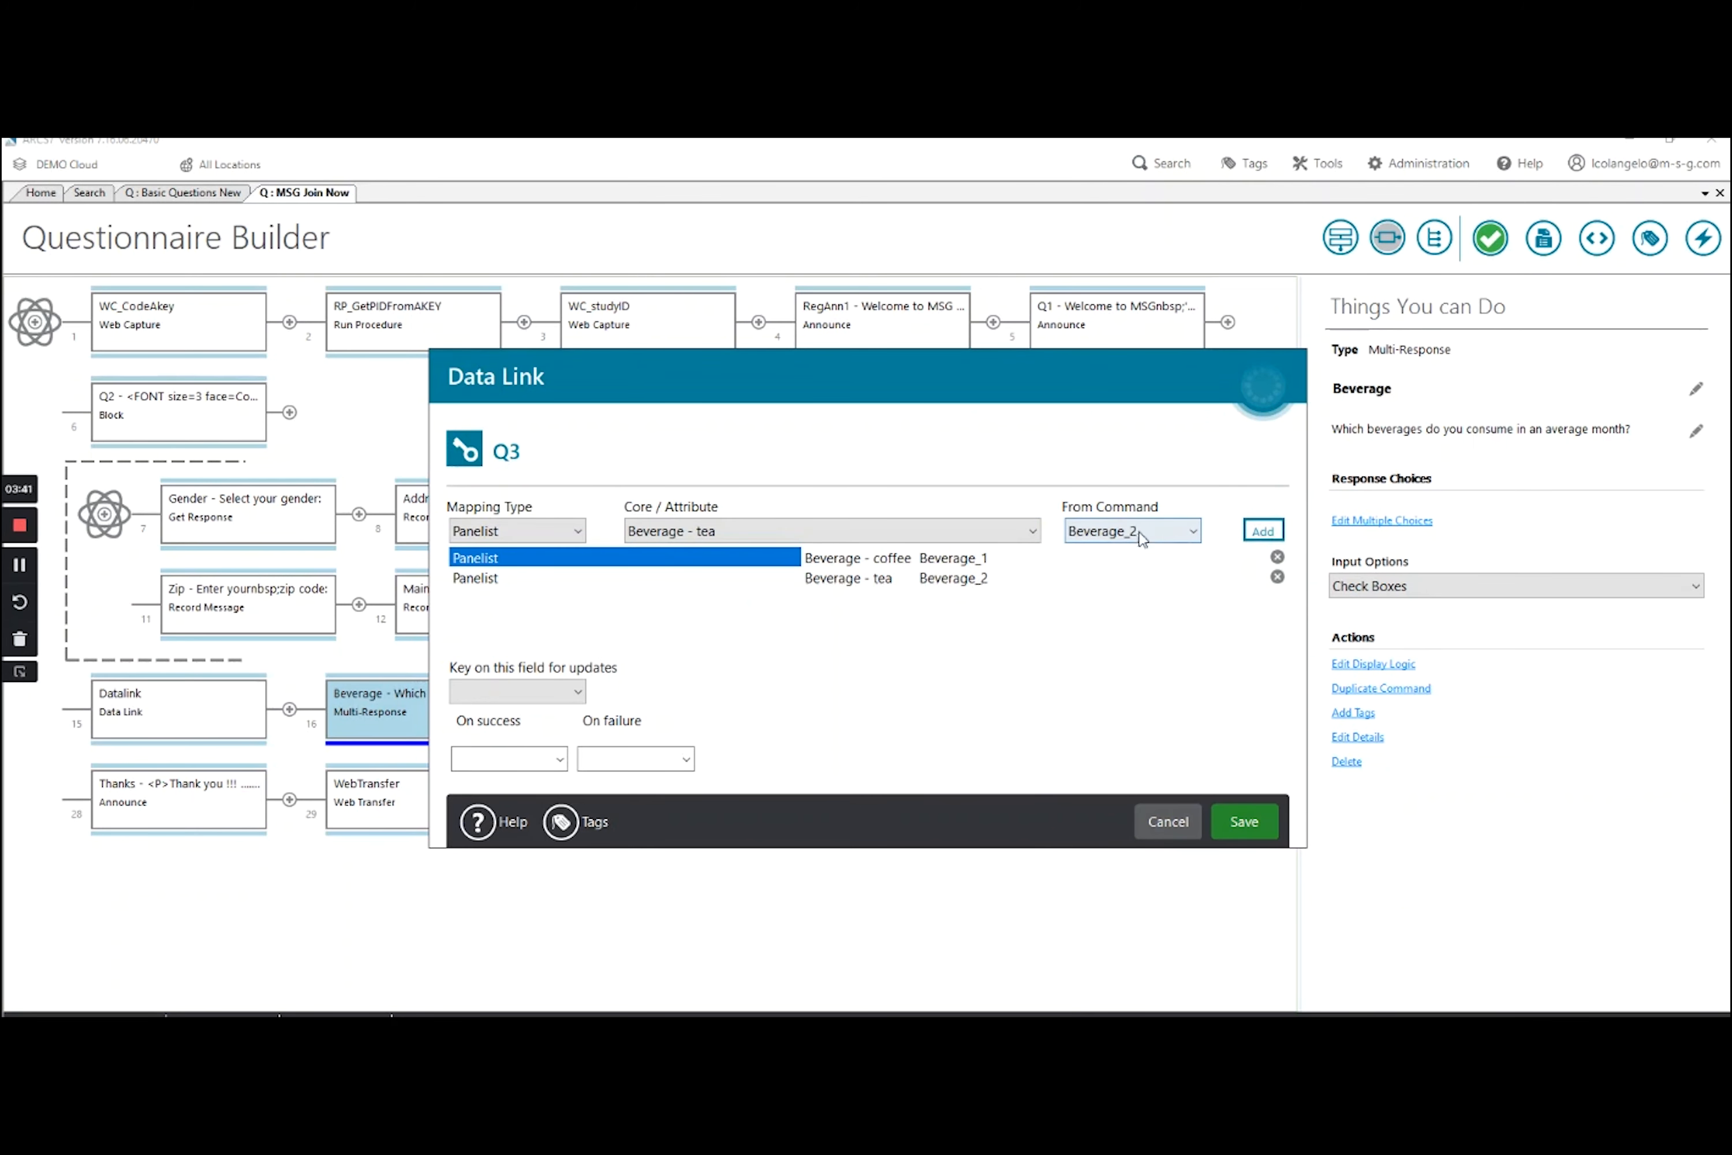
Add a Panelist mapping that links the "Beverage - pop or soda" attribute to the Beverage_soda command
click(966, 532)
click(927, 573)
click(1163, 530)
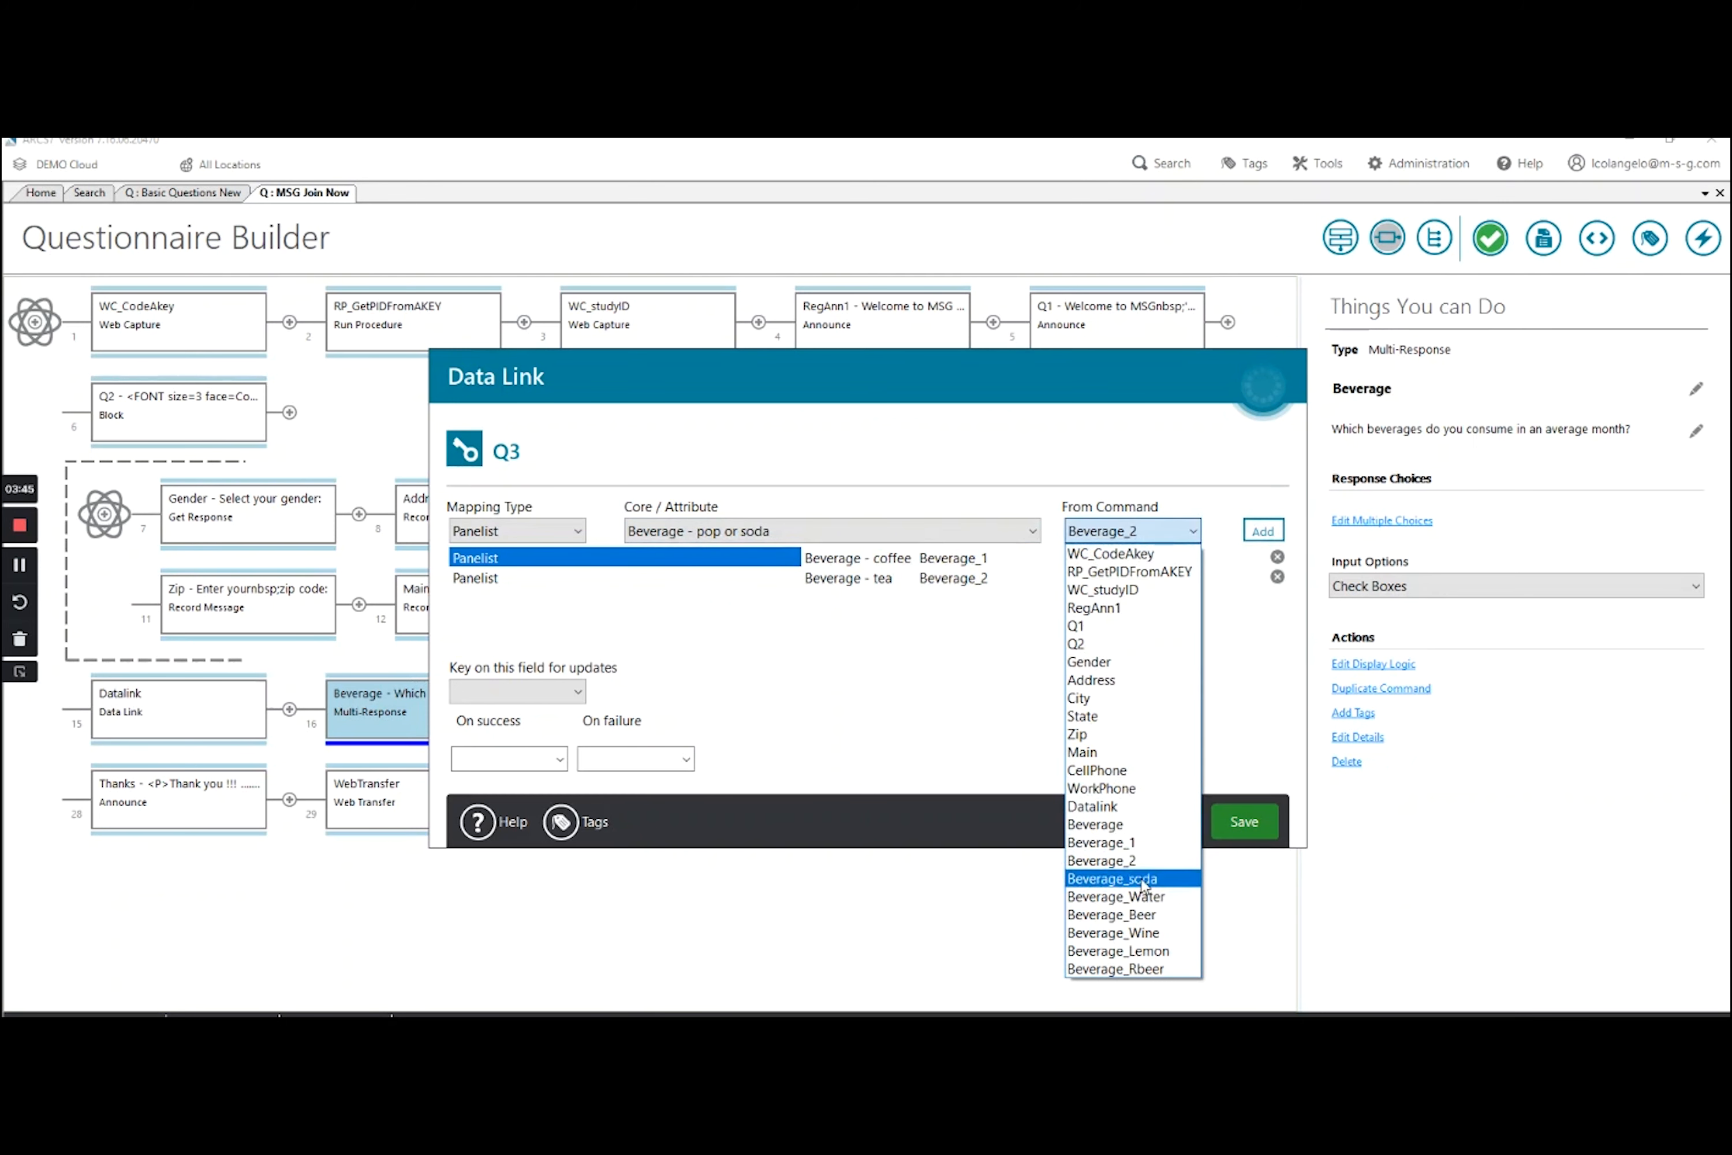
click(1126, 878)
click(1263, 531)
Add a Panelist mapping that links the "Beverage - water" attribute to the Beverage_Water command
click(986, 531)
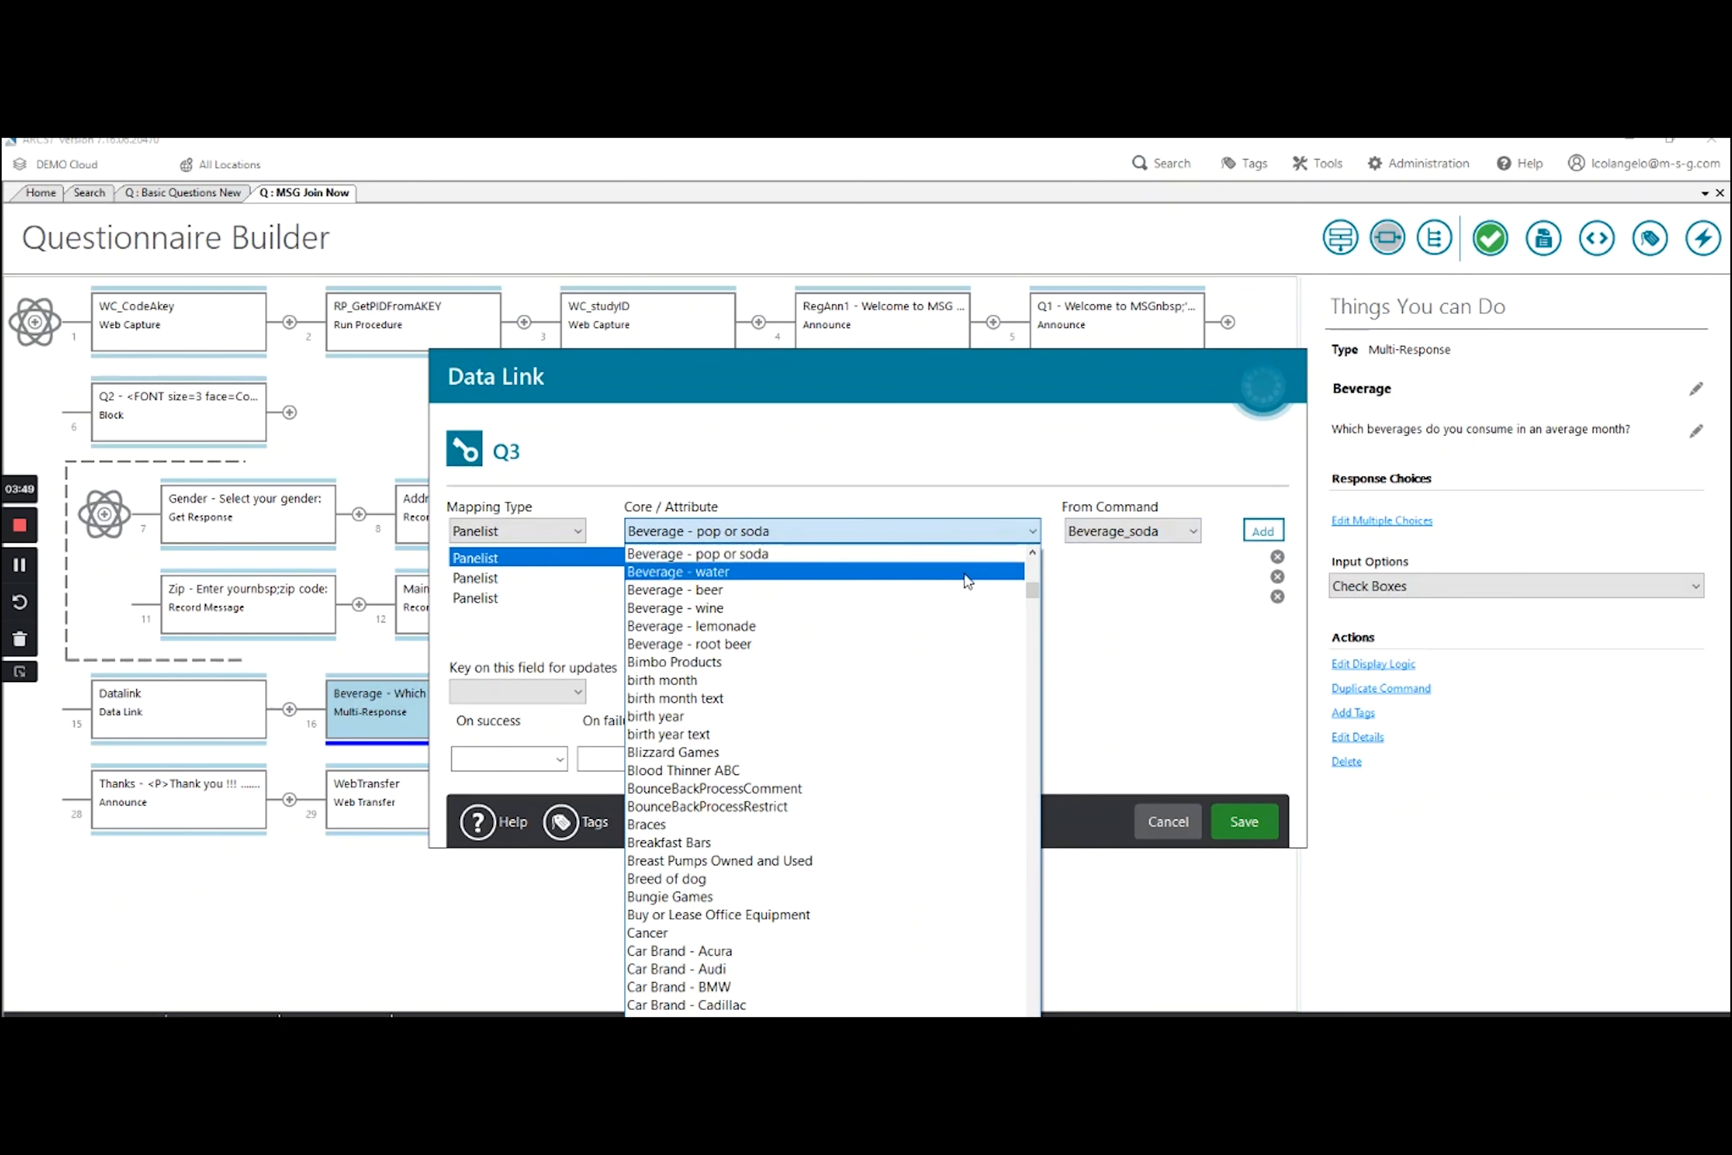
click(975, 571)
click(1163, 530)
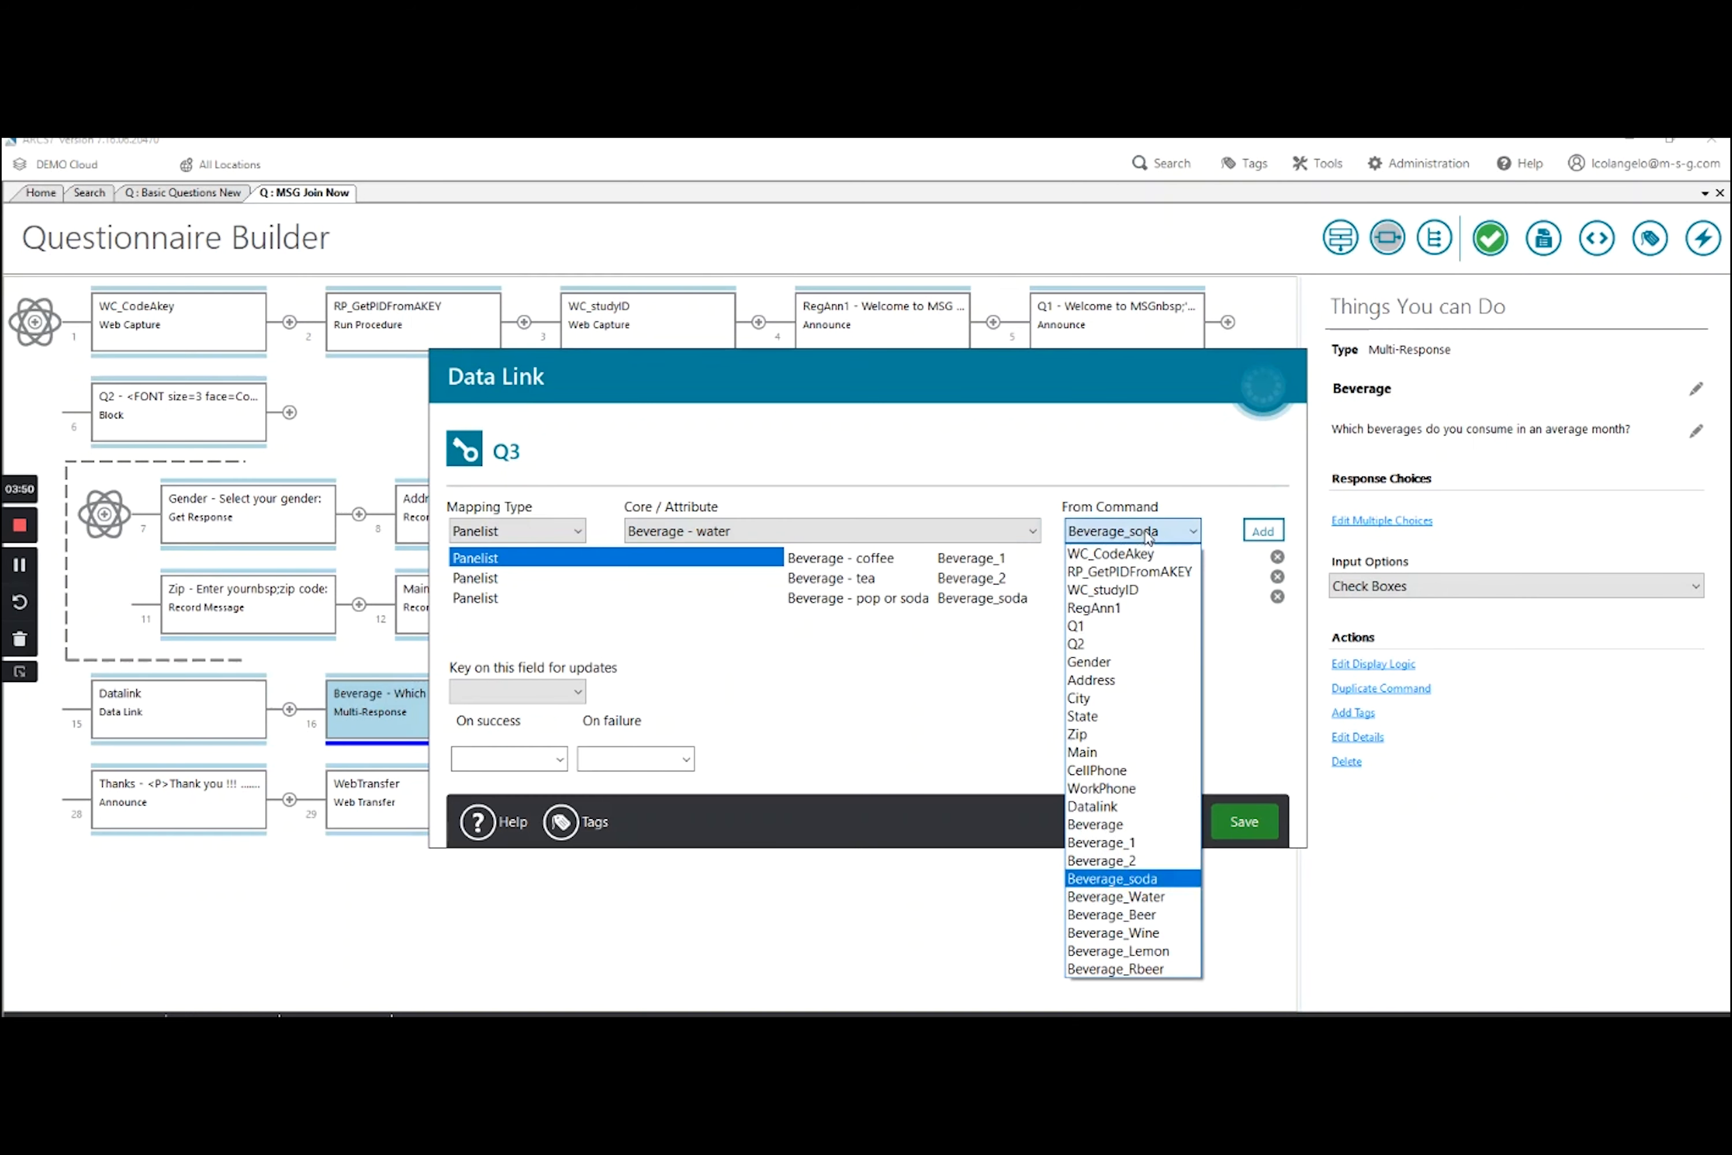
click(1174, 897)
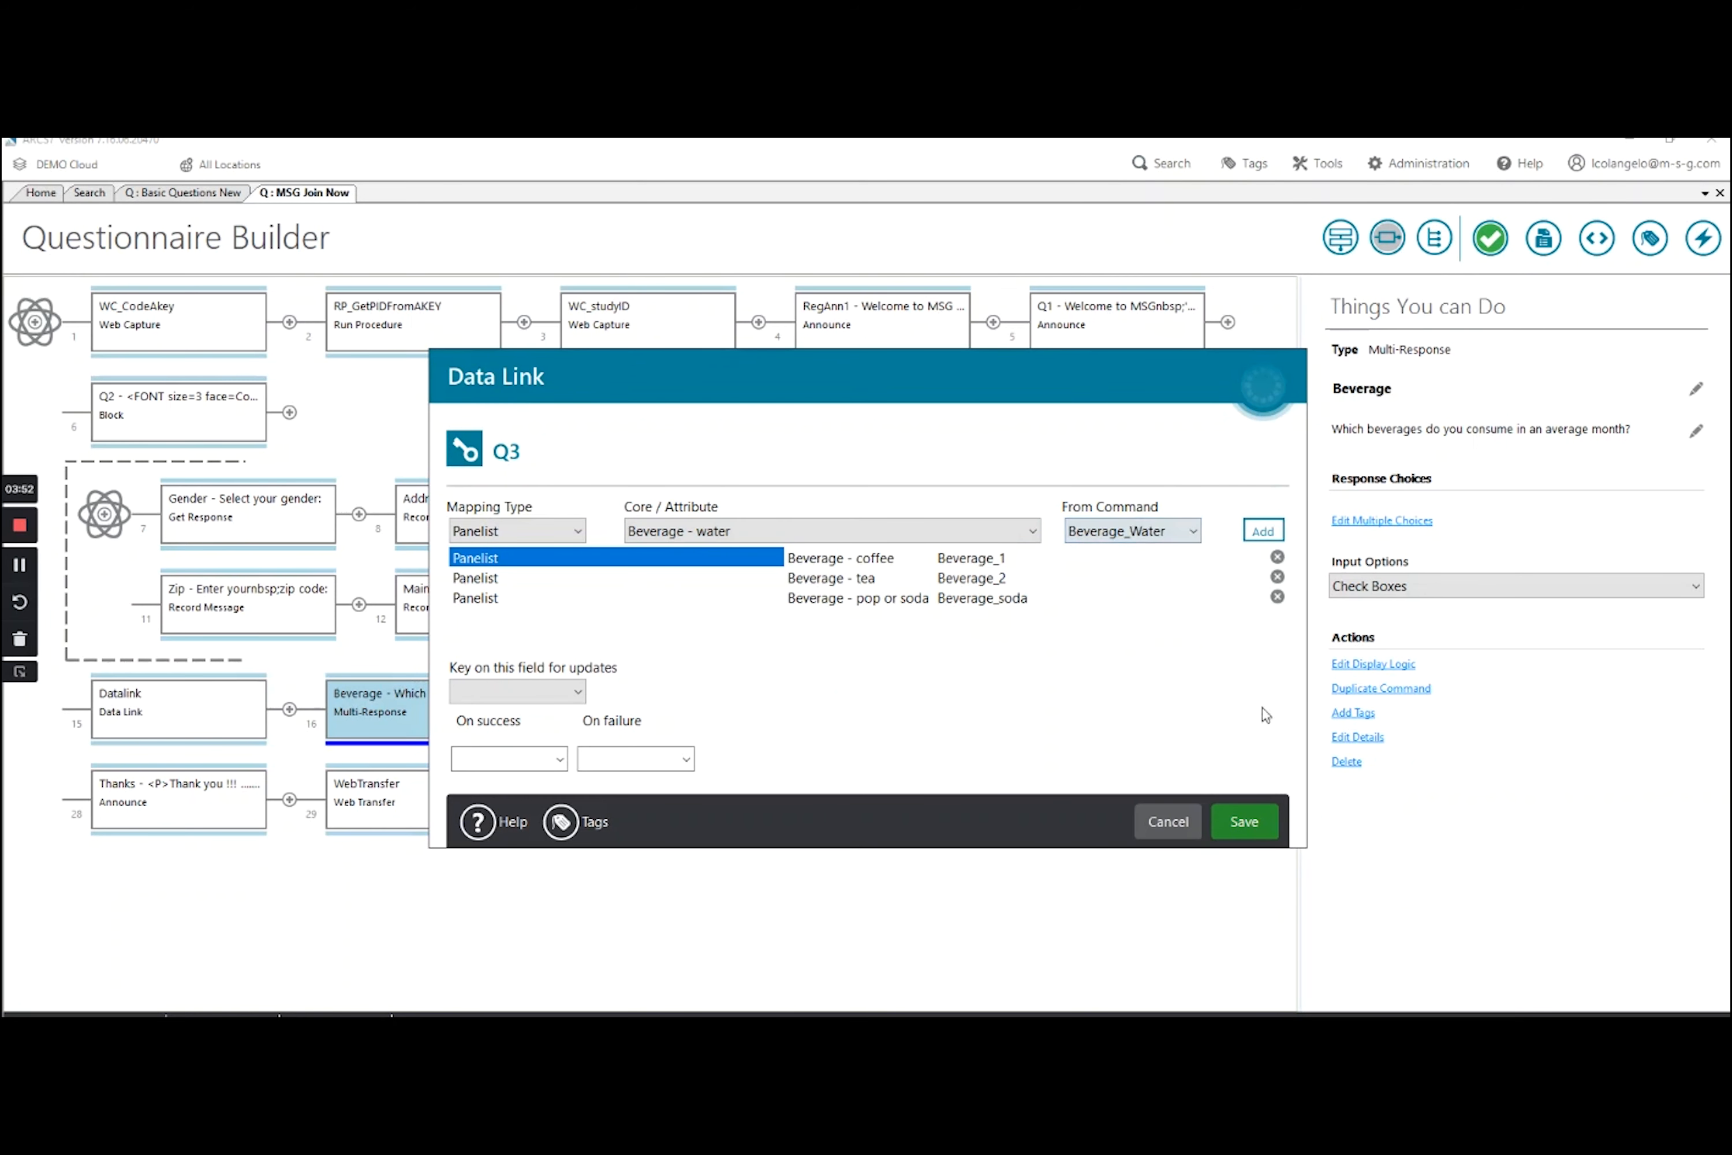
click(1263, 530)
Add a Panelist mapping that links the "Beverage - beer" attribute to the Beverage_Beer command
click(932, 538)
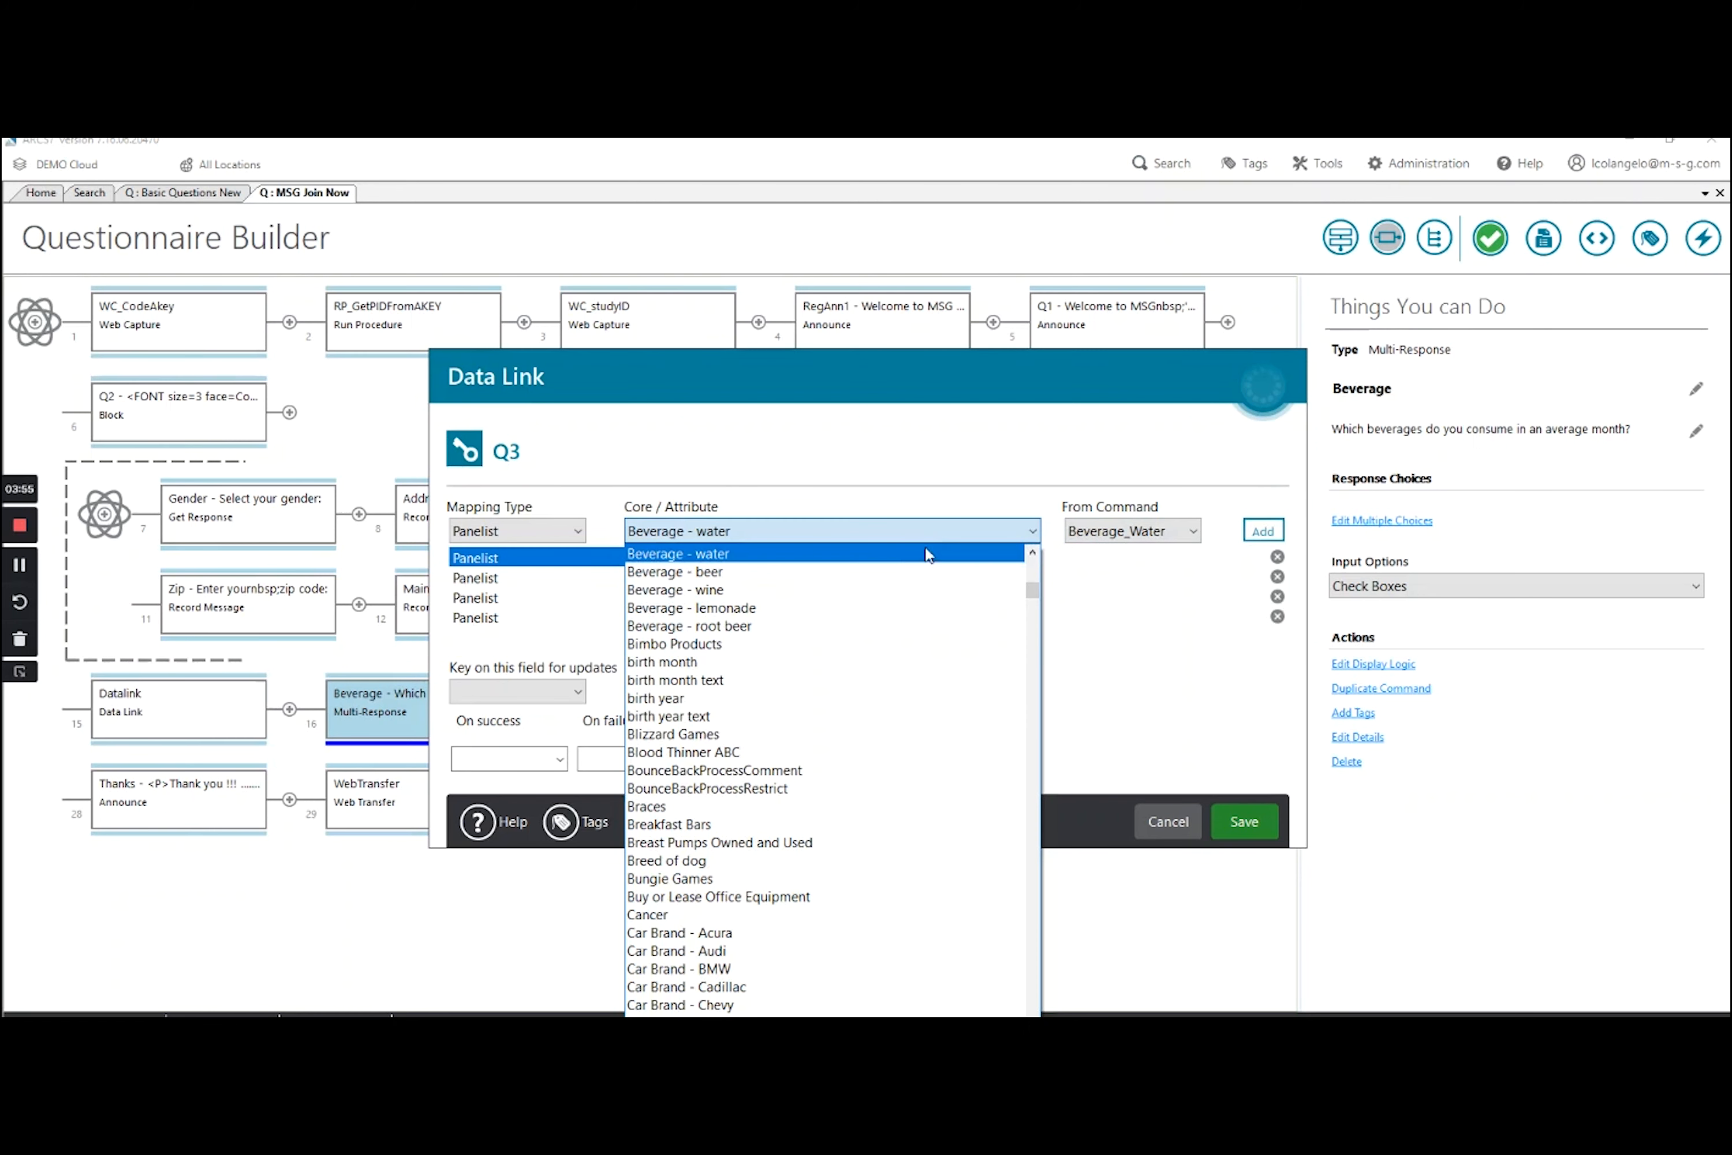
click(917, 572)
click(1178, 531)
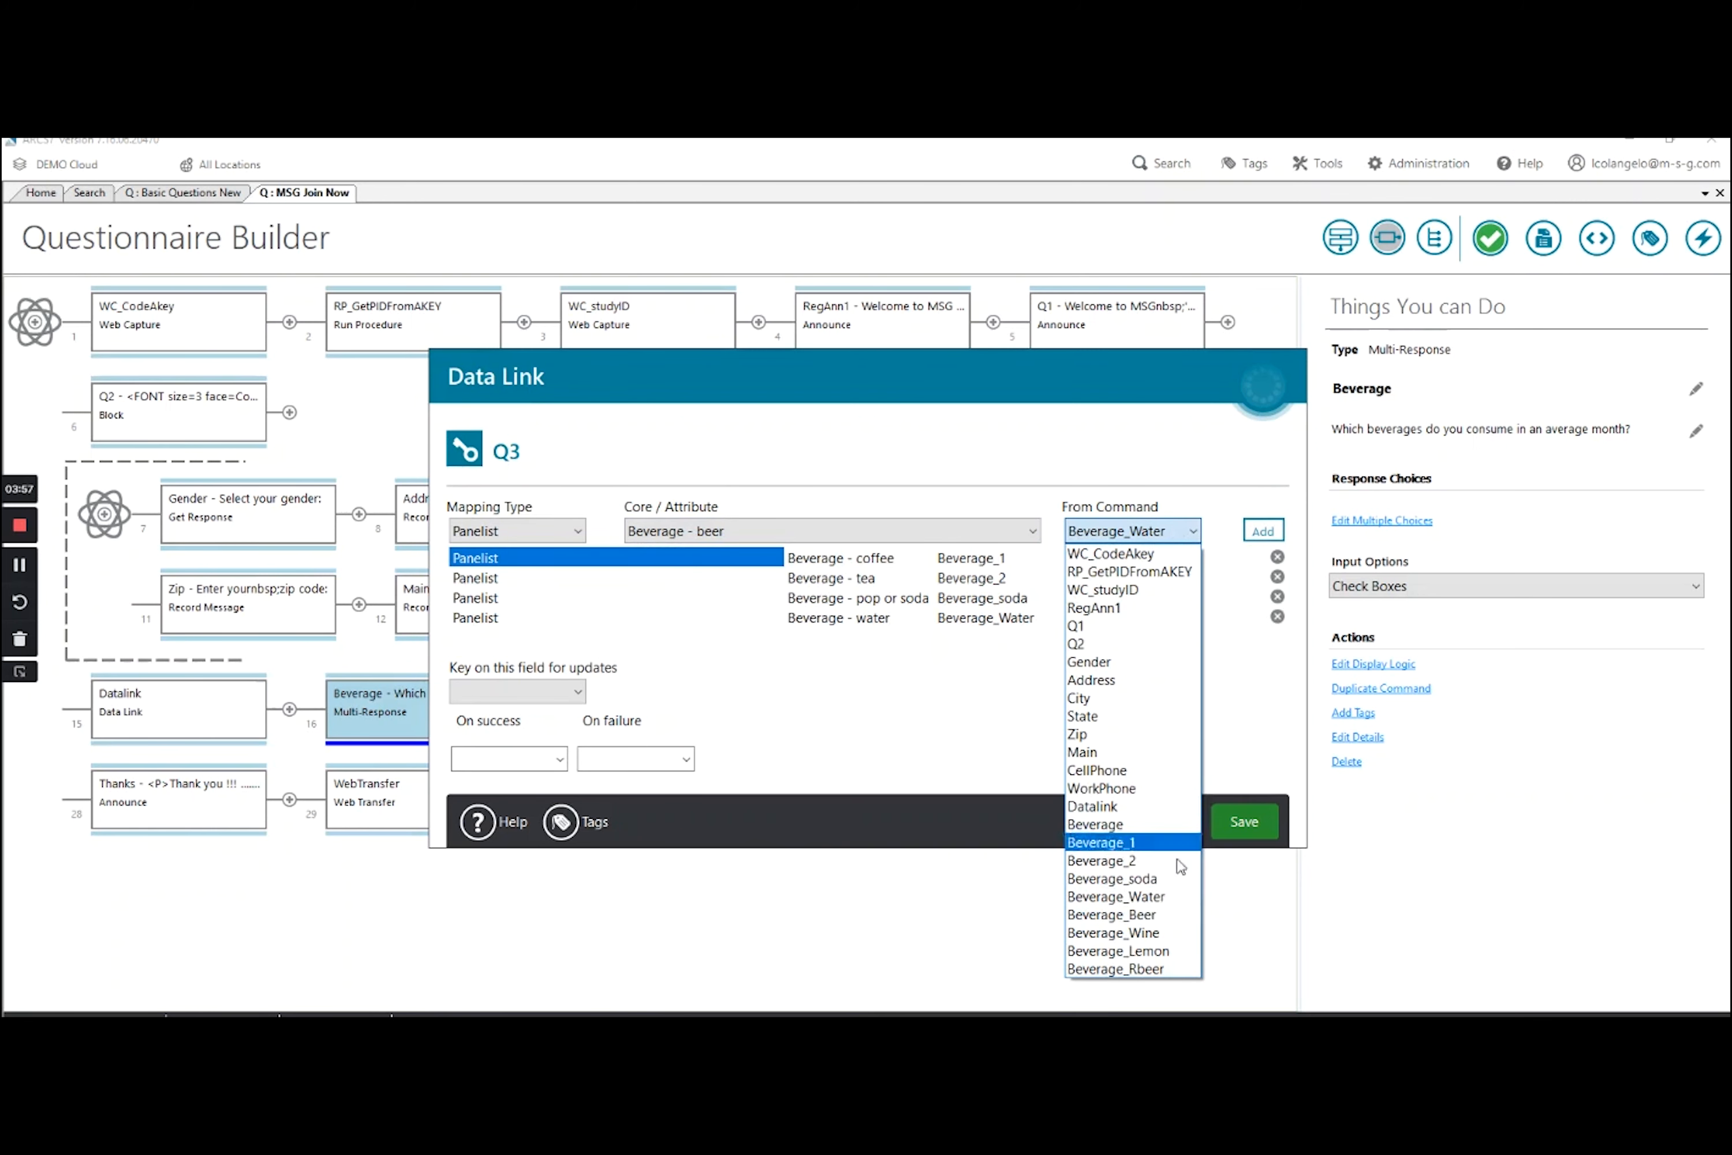
click(1178, 916)
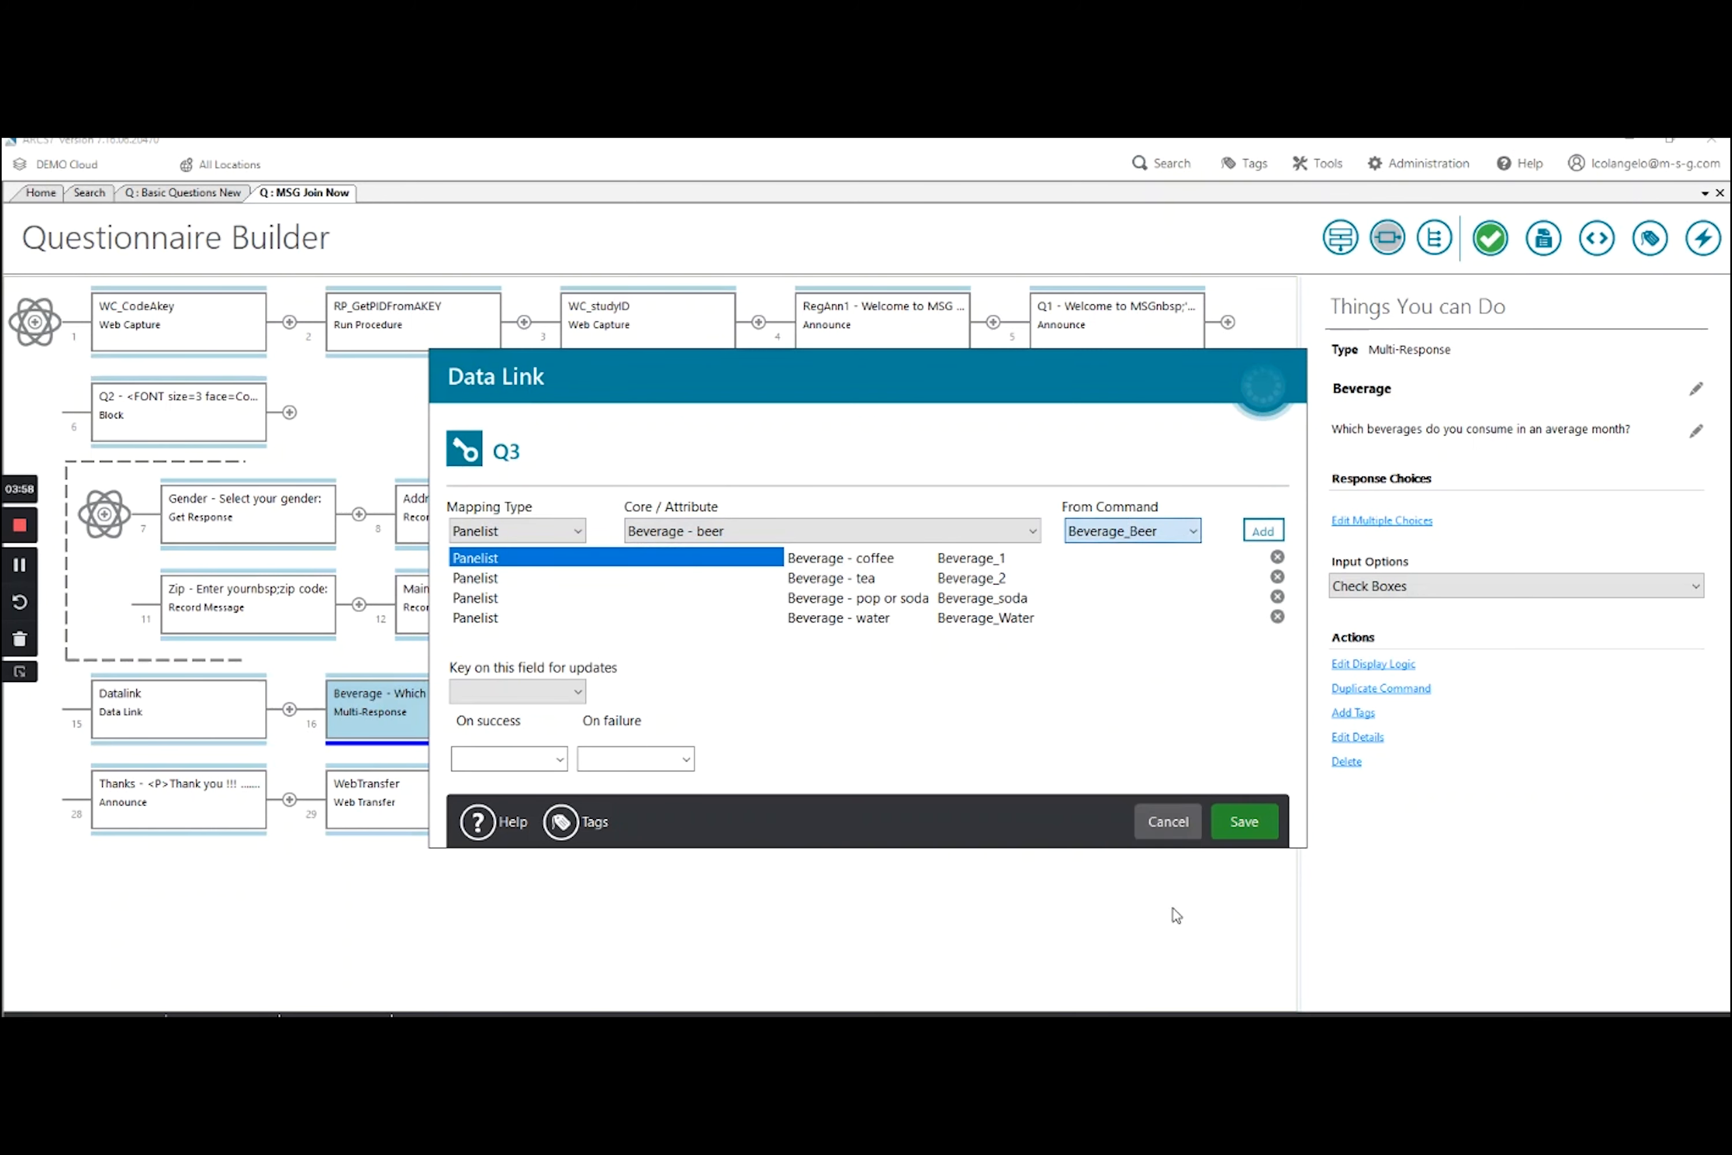
click(1263, 530)
Add a Panelist mapping that links the "Beverage - wine" attribute to the Beverage_Wine command
click(983, 531)
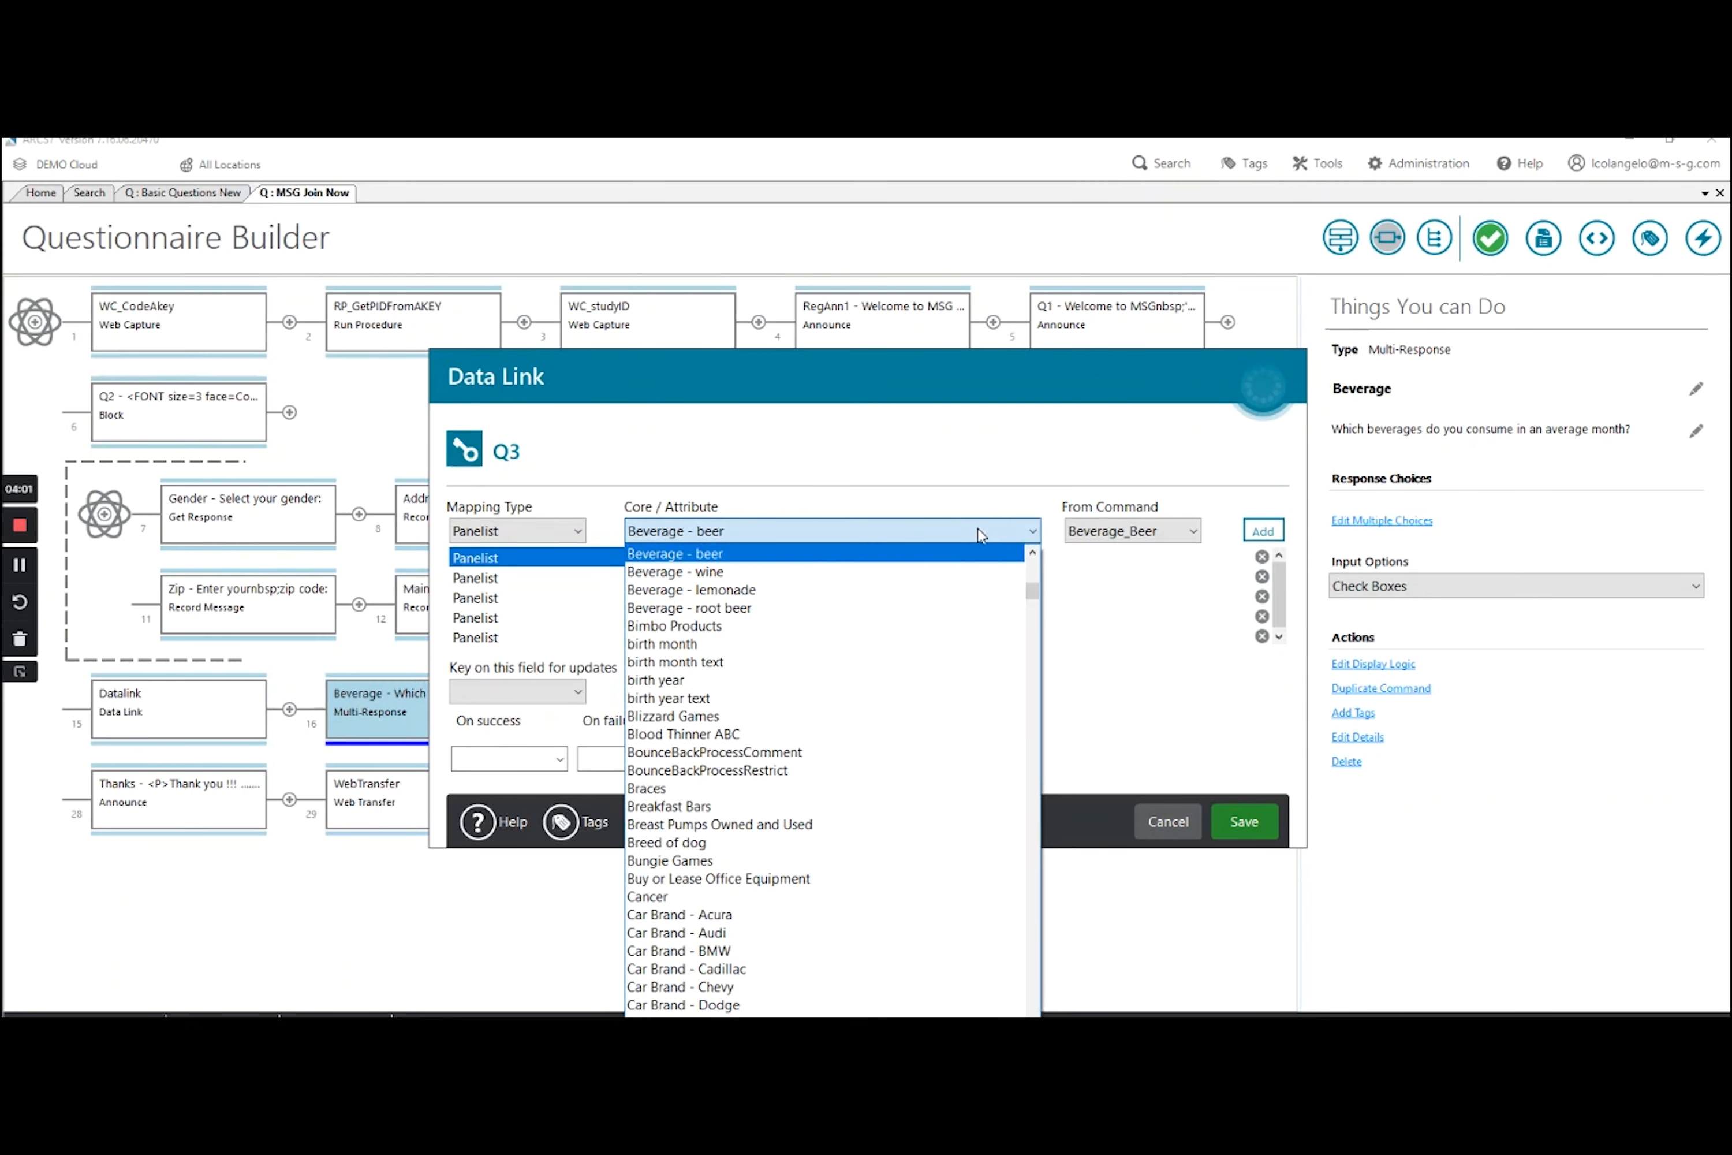
click(963, 572)
click(1185, 530)
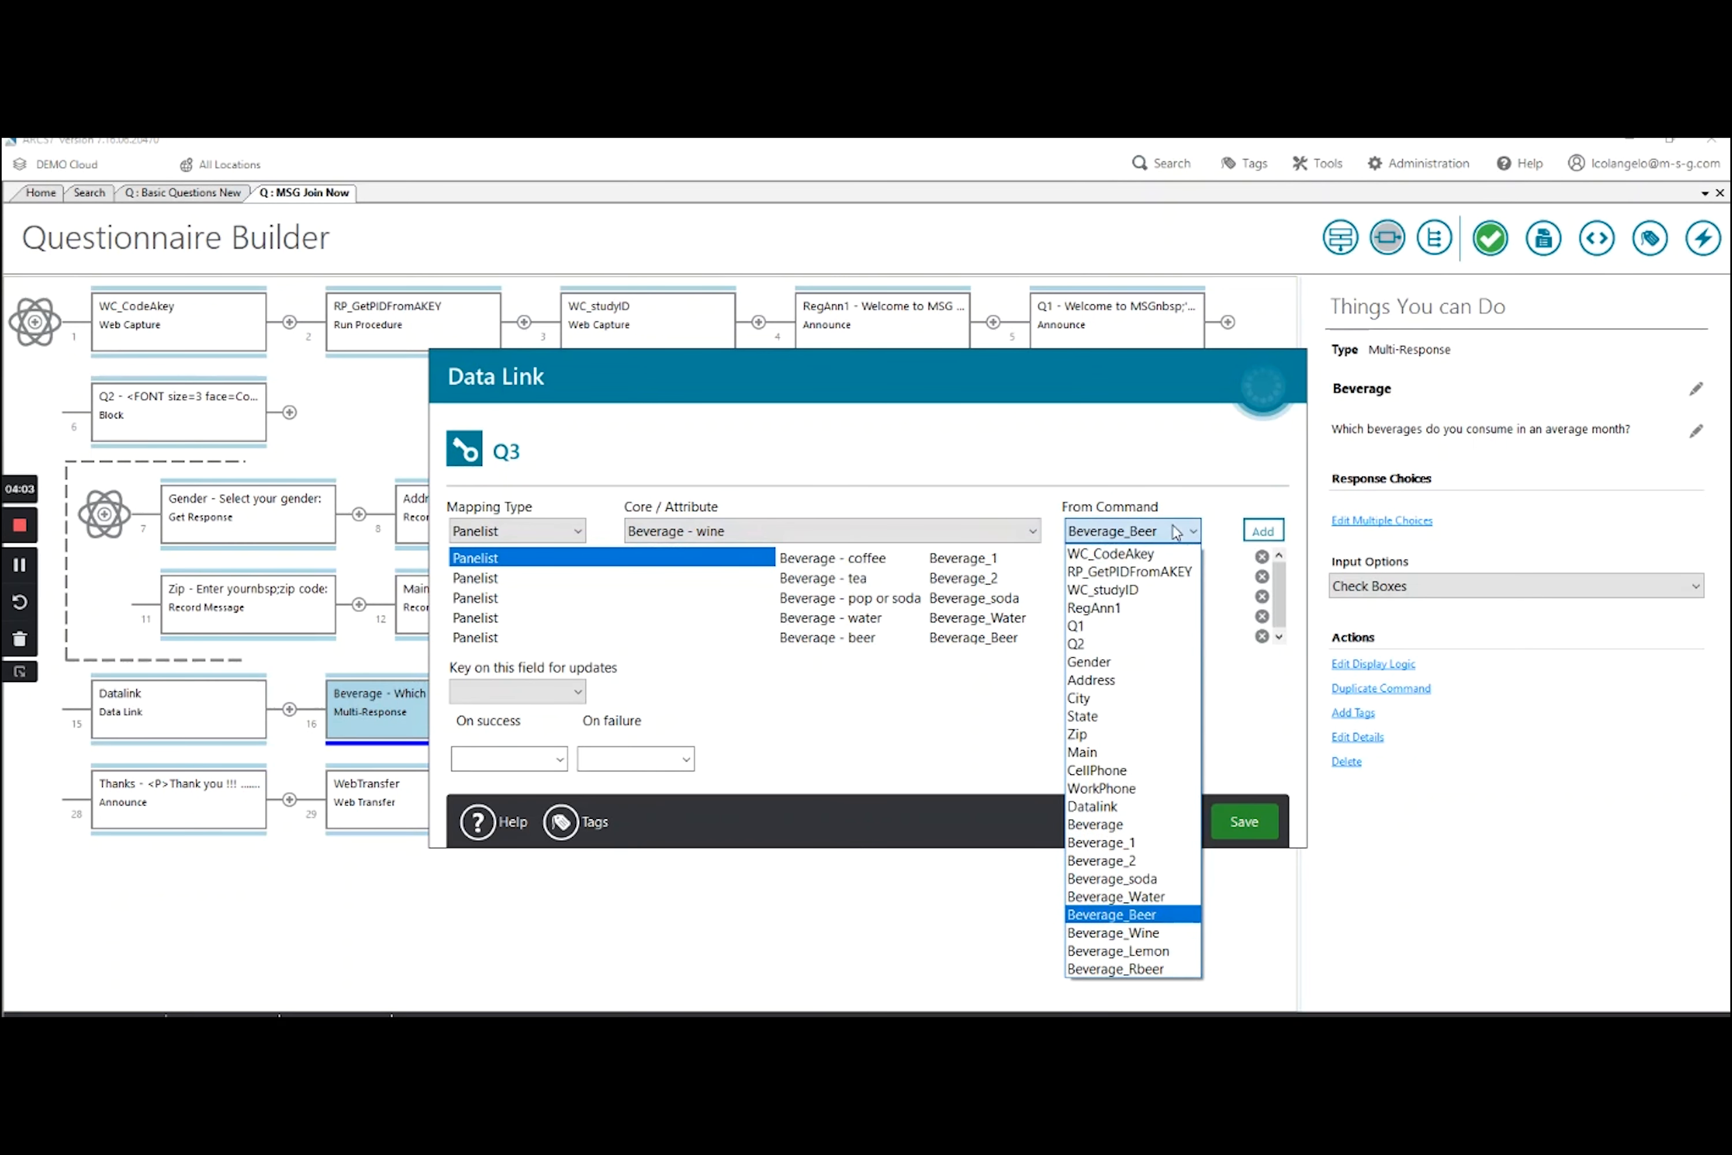
click(1163, 932)
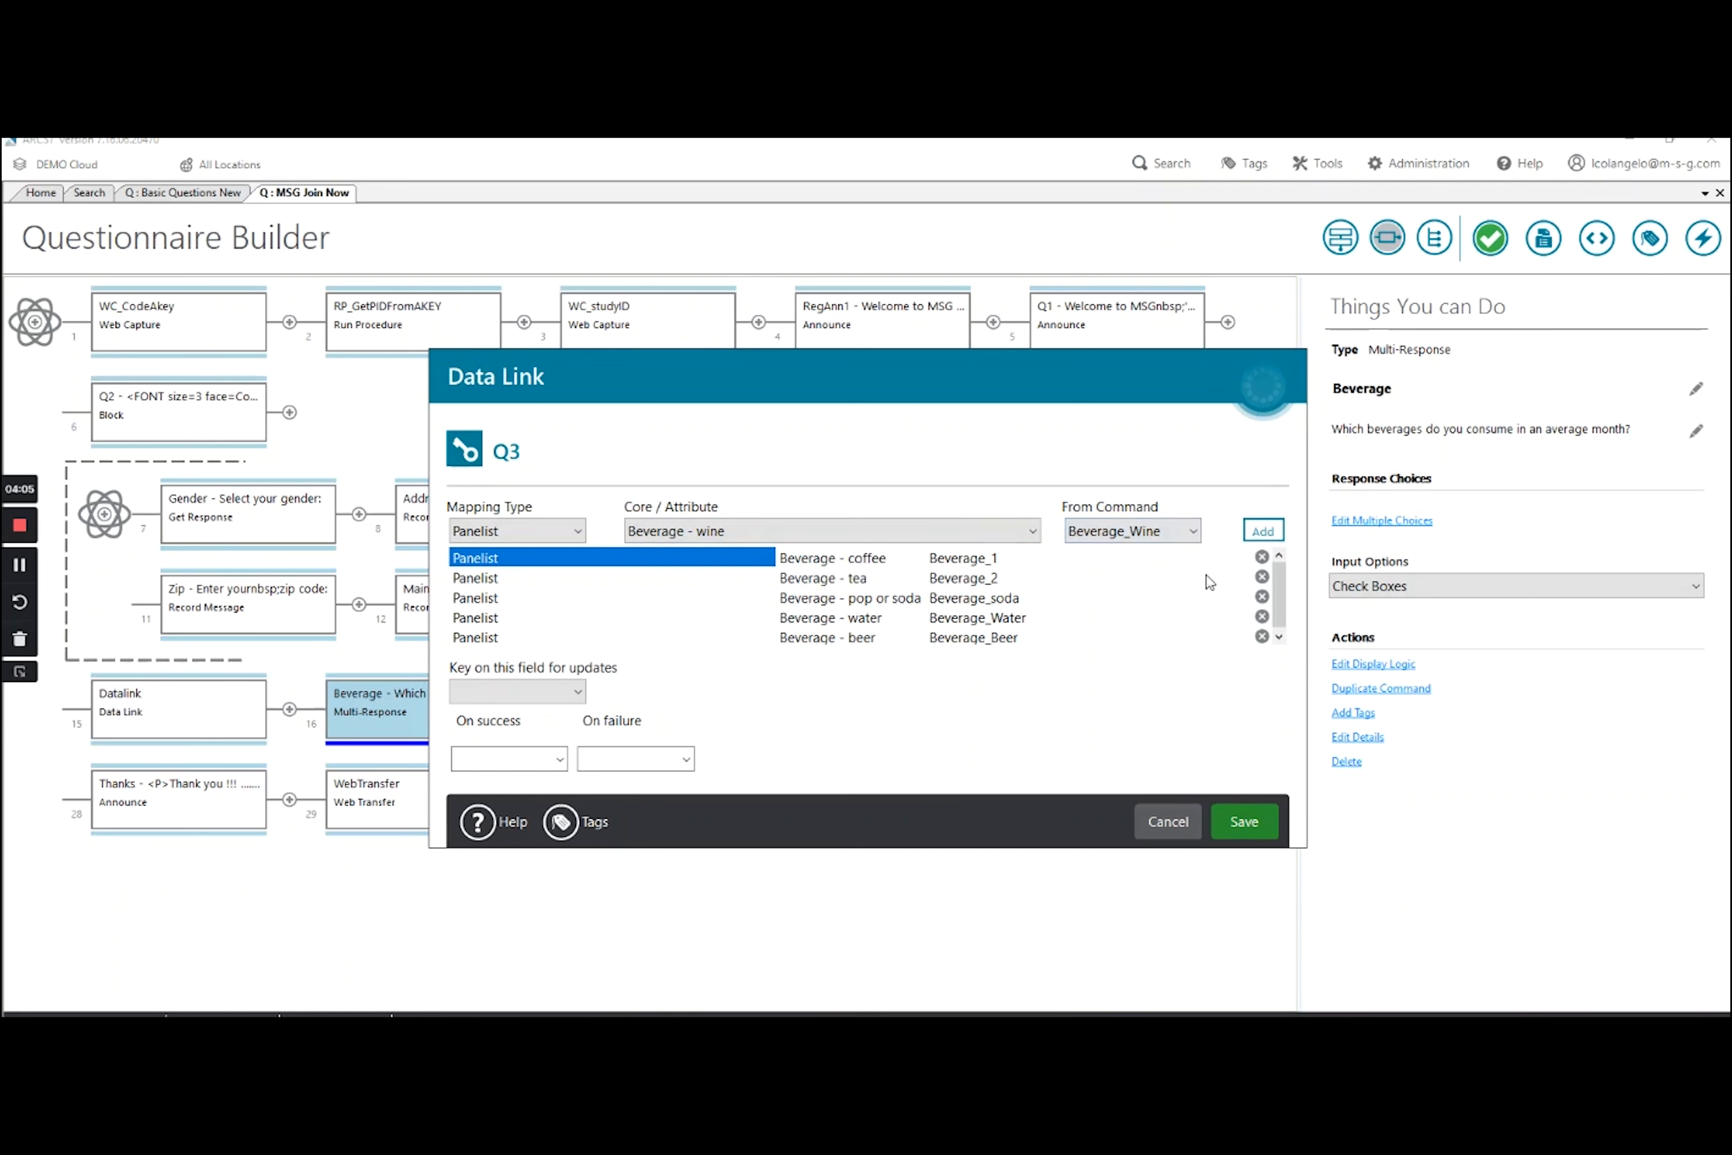
Add a Panelist mapping that links the "Beverage - lemonade" attribute to the Beverage_Lemon command
click(1031, 532)
click(1010, 570)
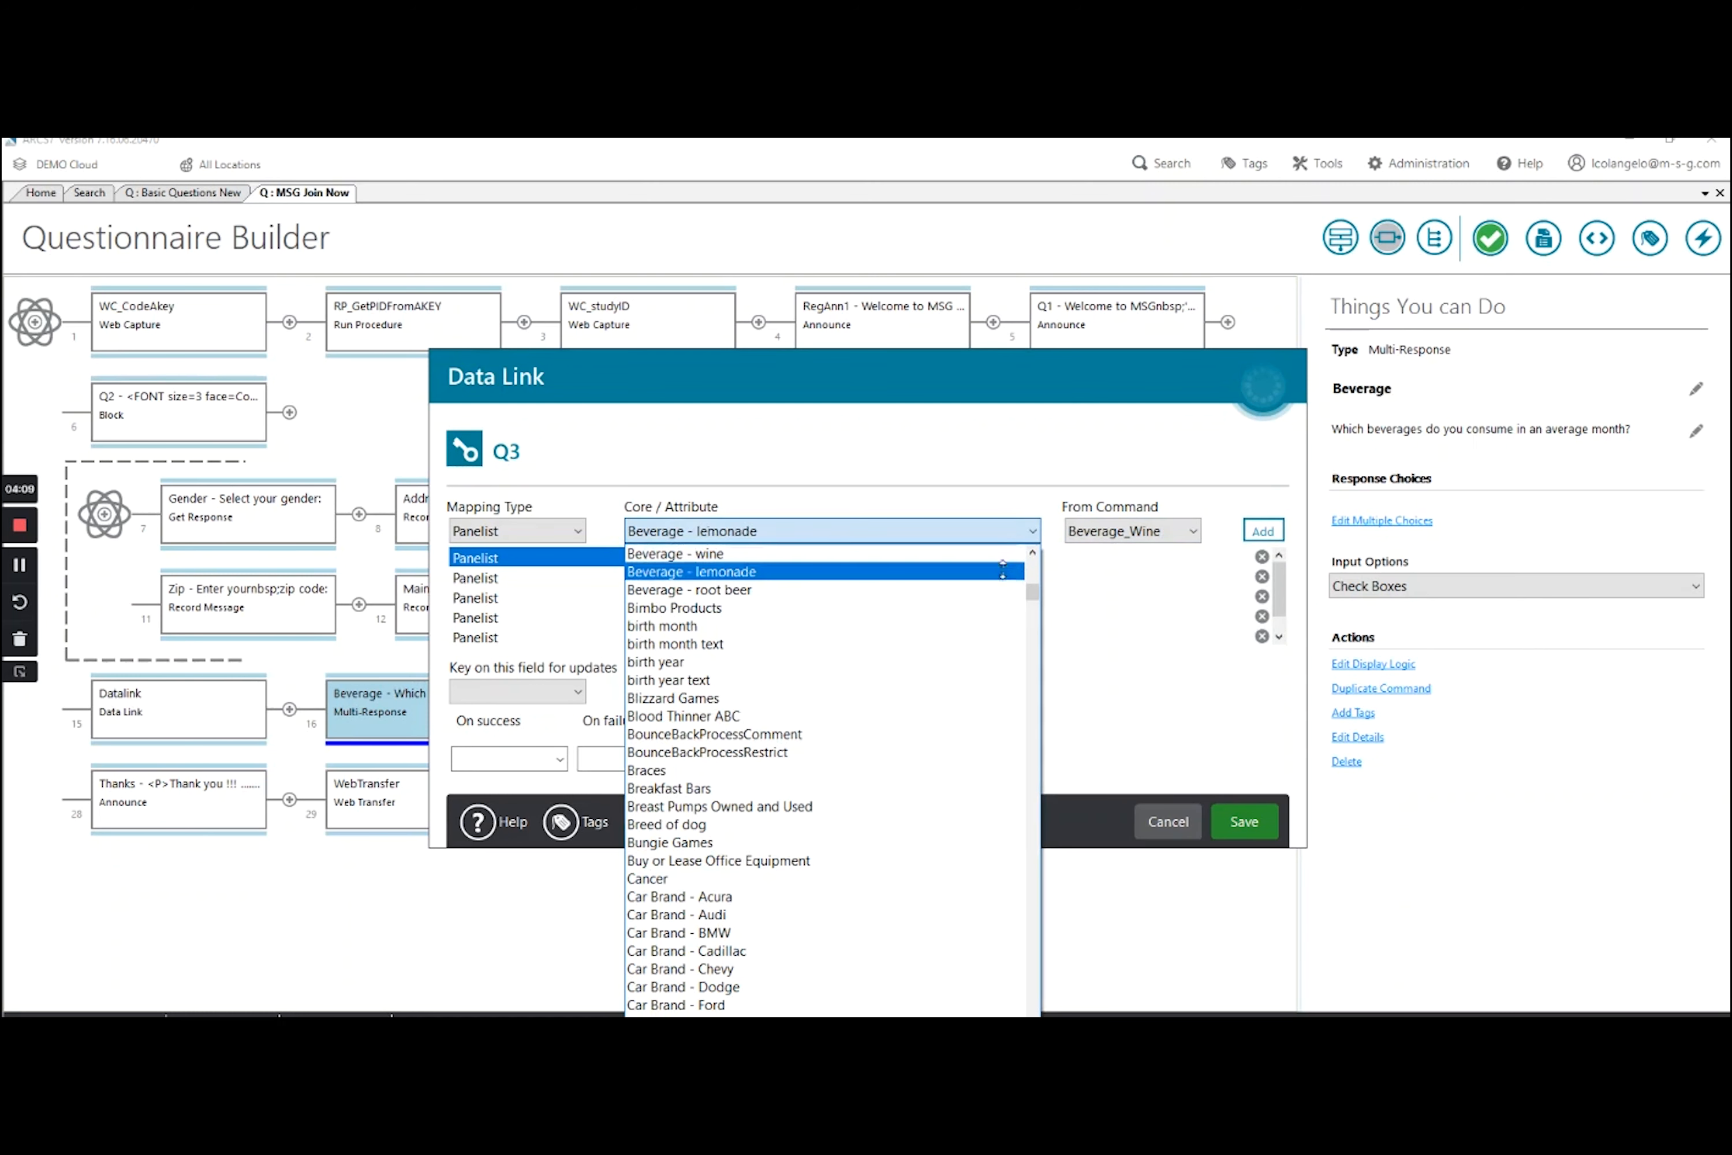
click(1191, 531)
click(1148, 950)
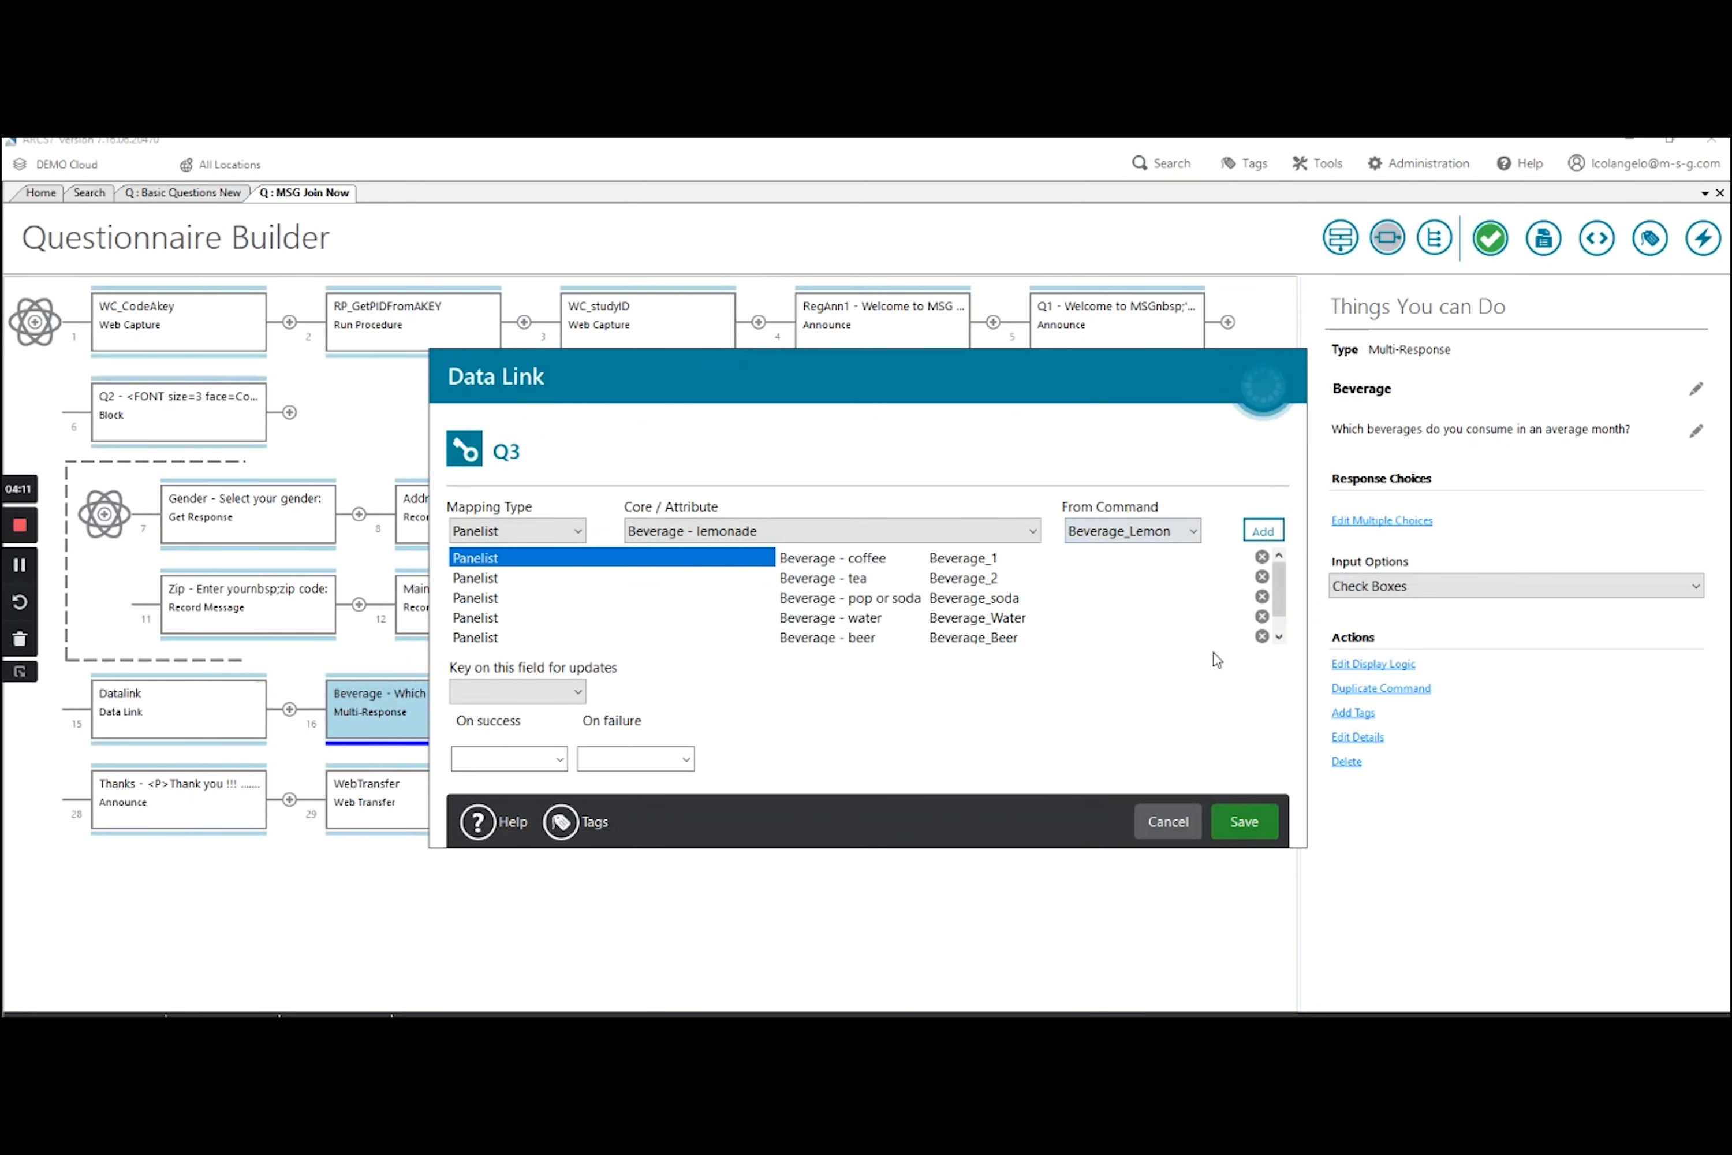
Add a Panelist mapping that links the "Beverage - root beer" attribute to the Beverage_Rbeer command
click(1027, 526)
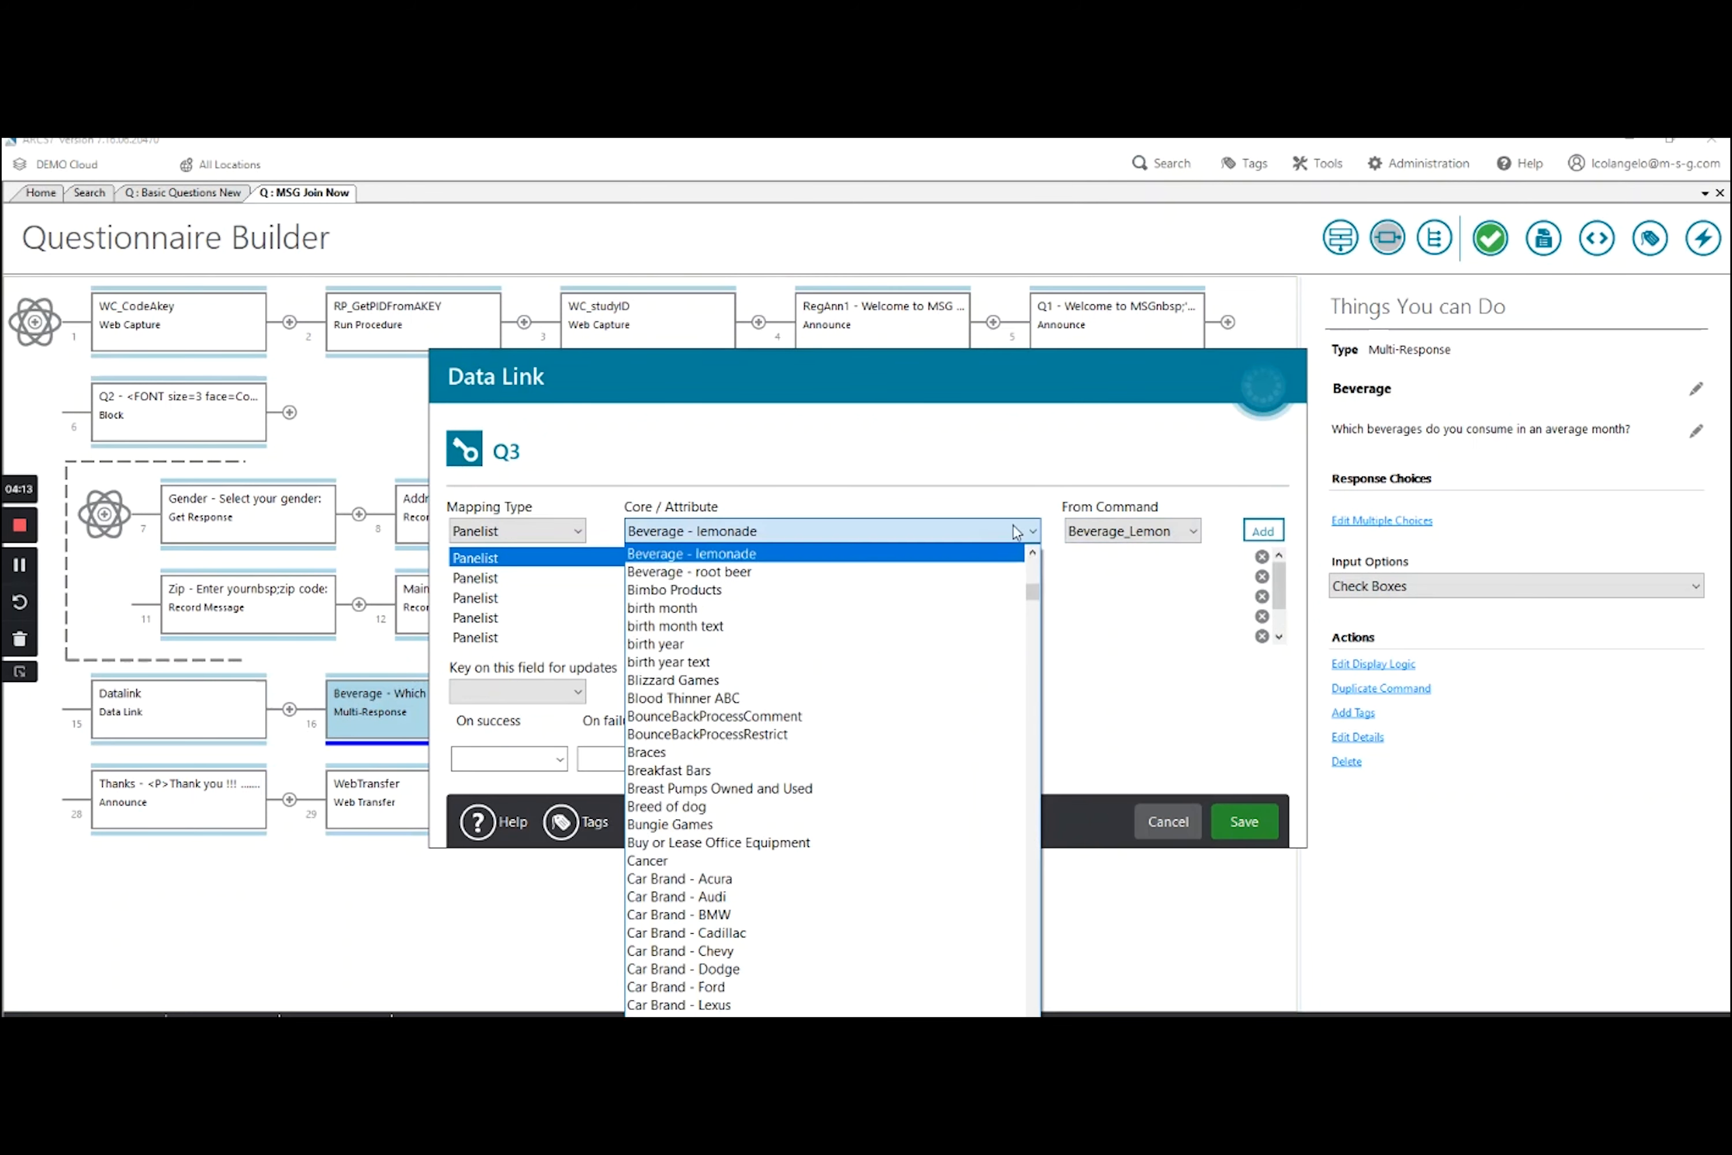
click(966, 575)
click(1191, 530)
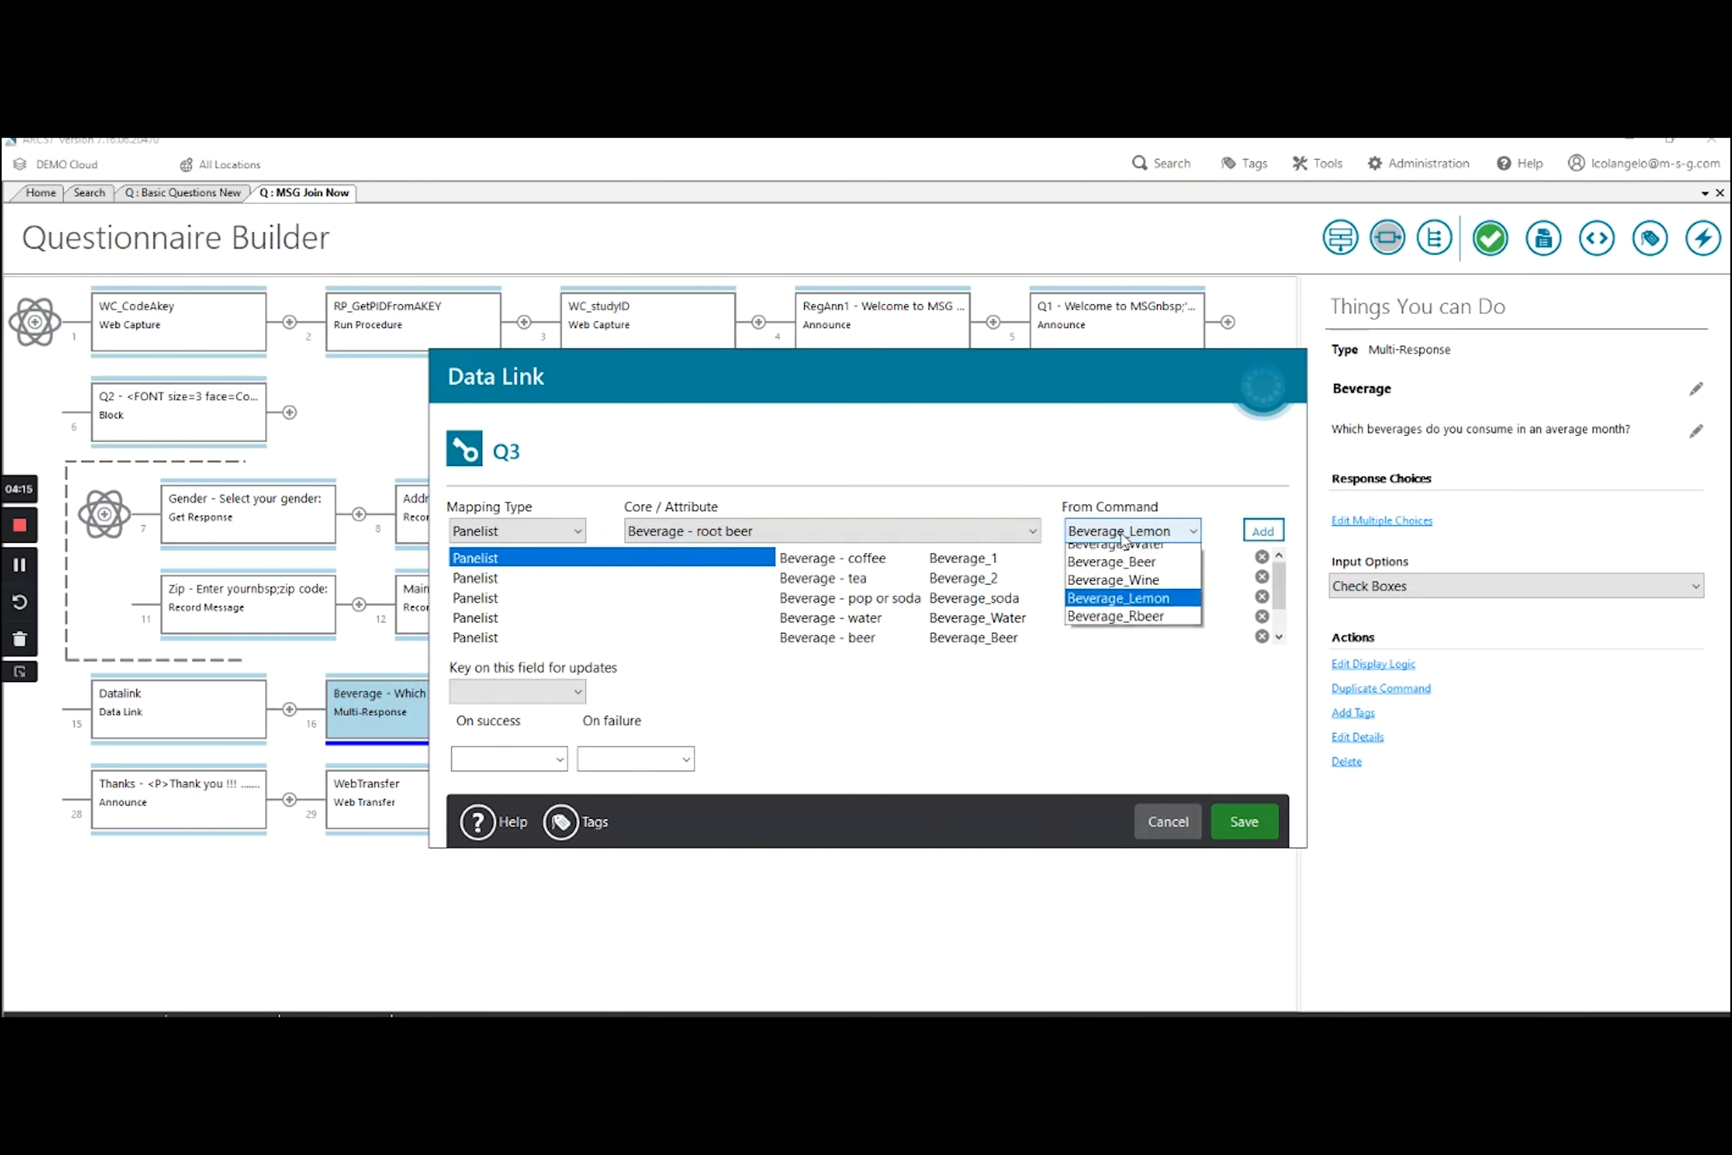
click(1158, 967)
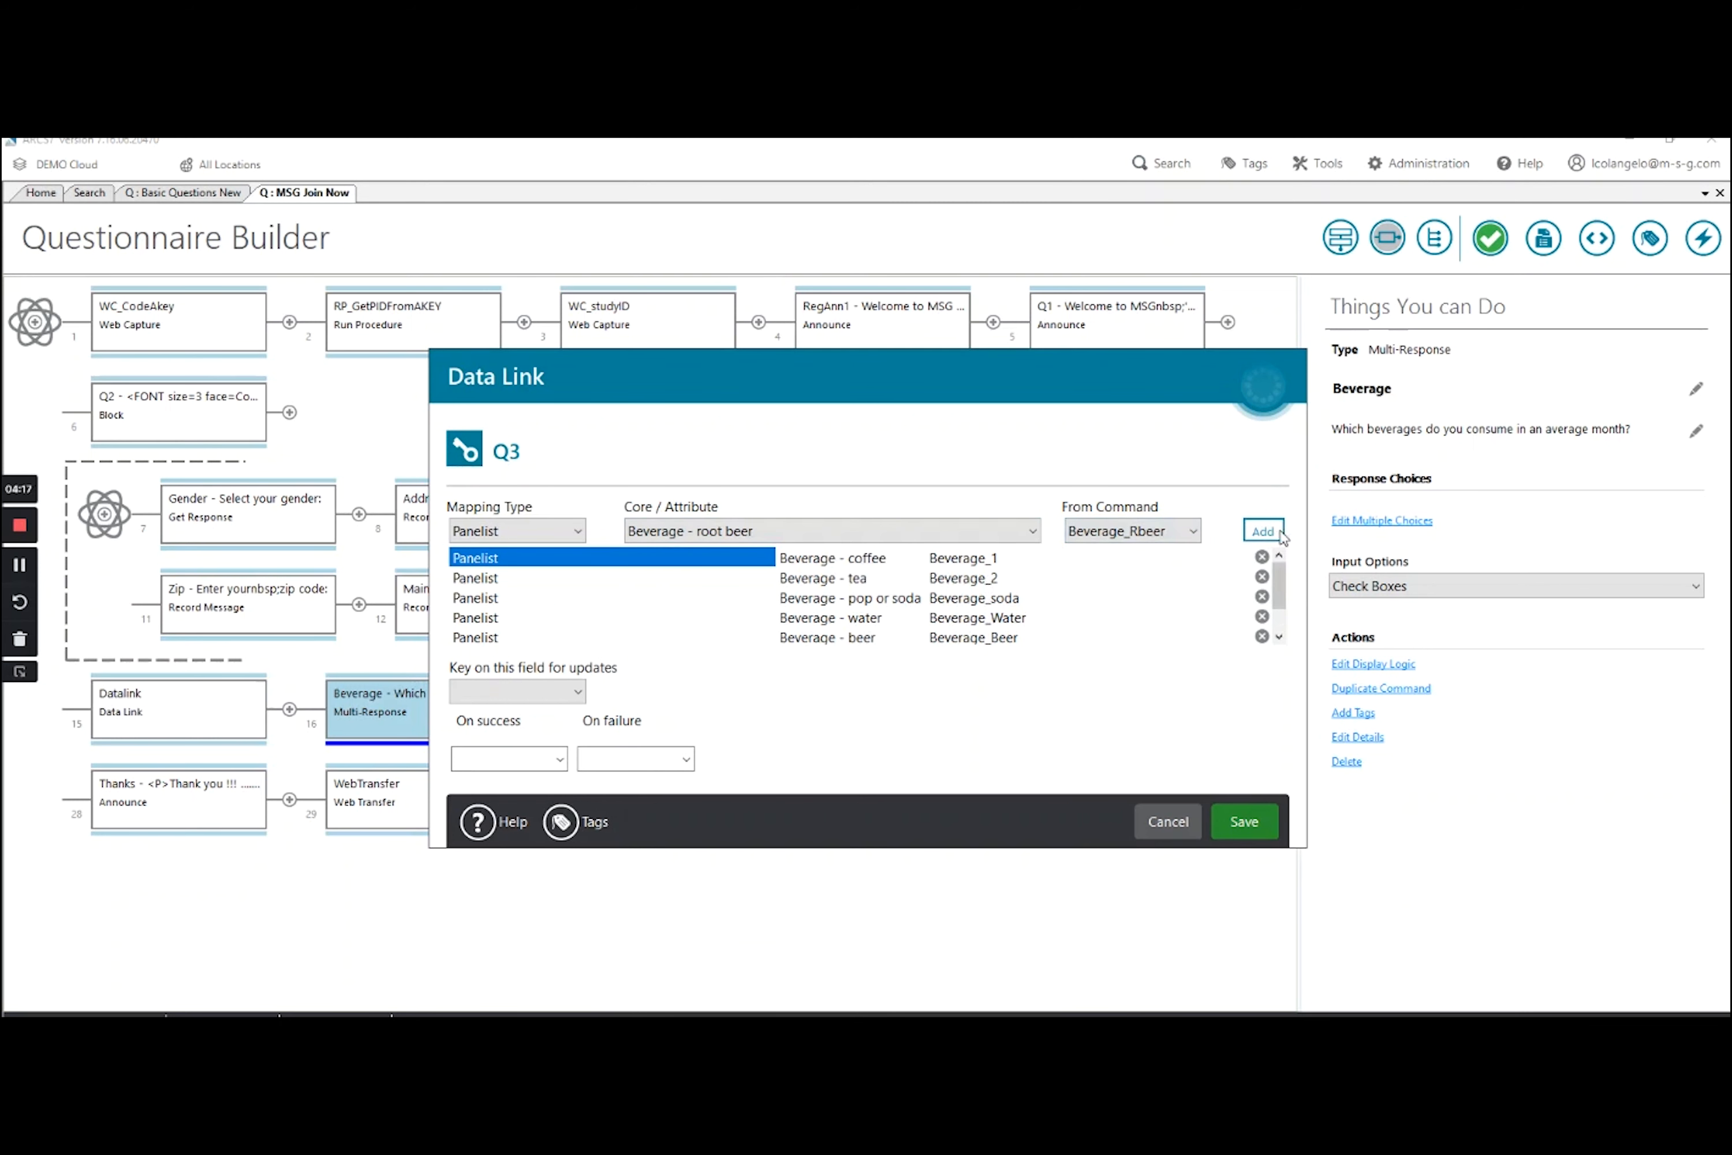
click(1269, 532)
scroll(1294, 604, down, 3)
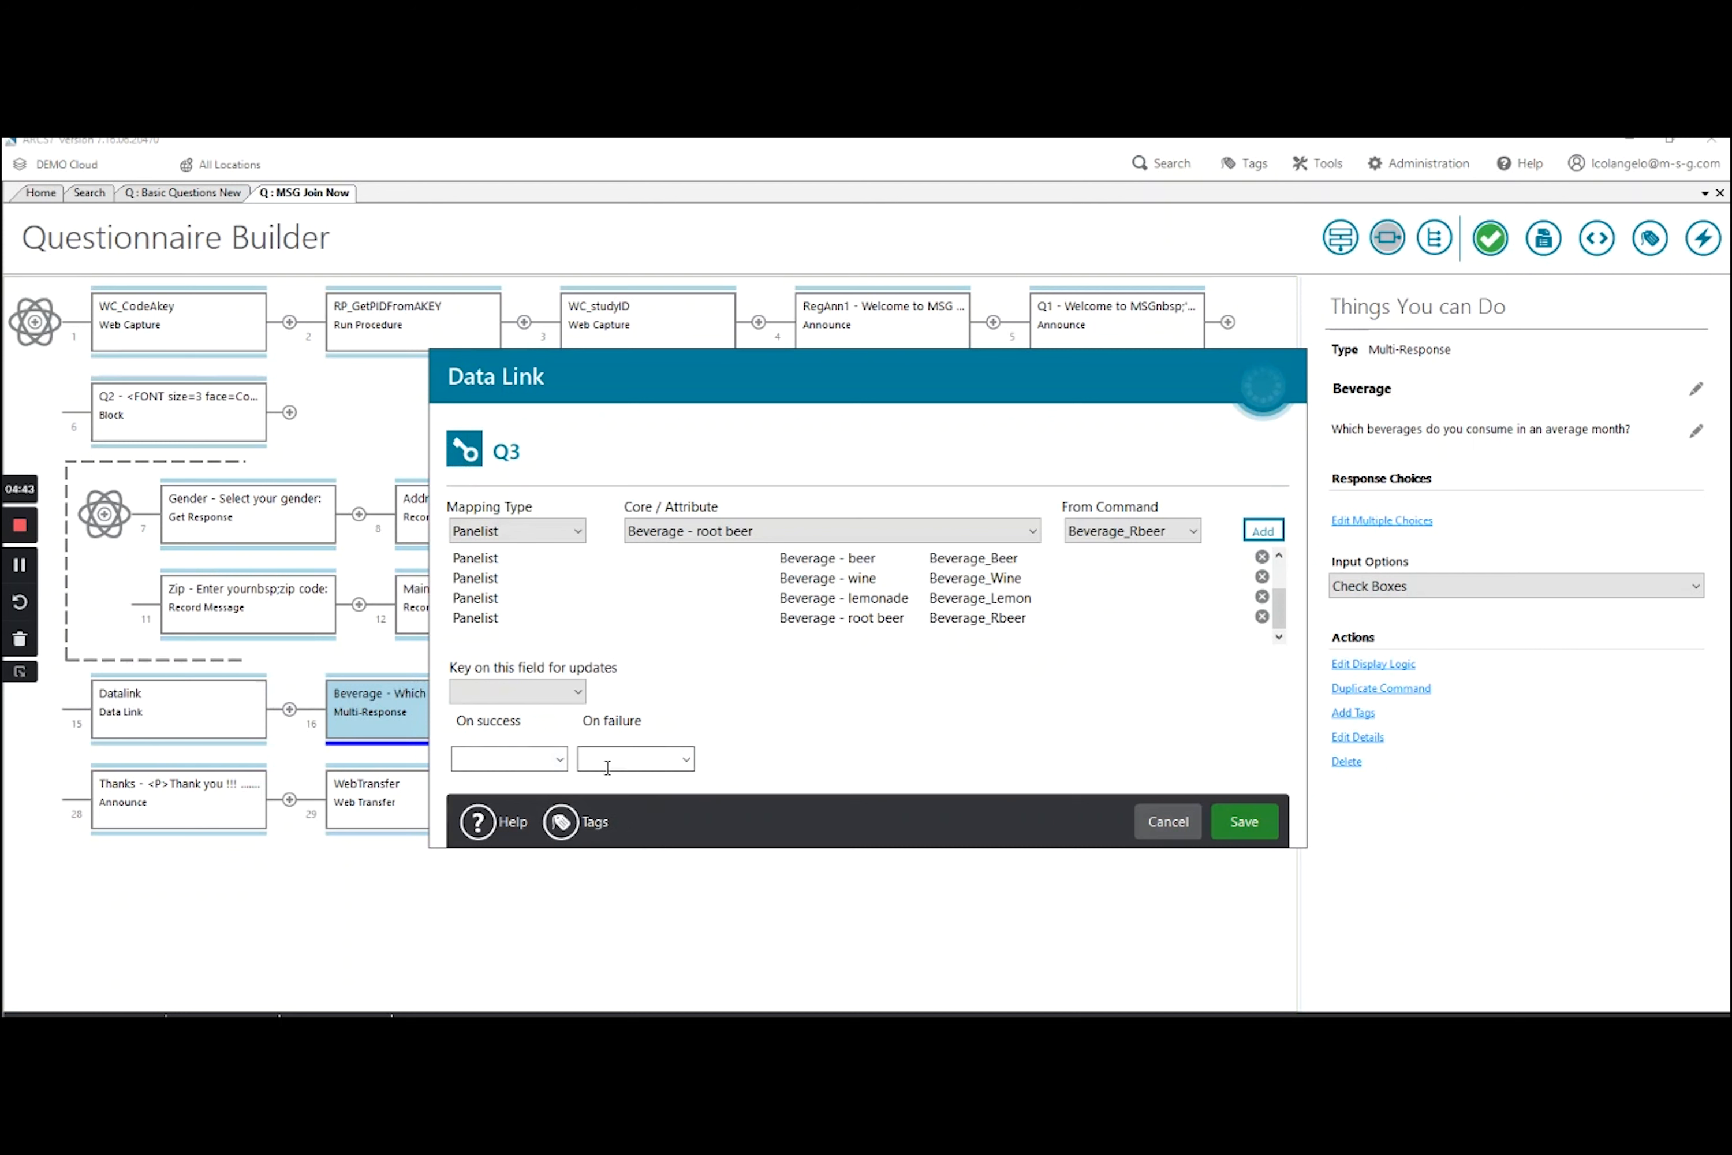
Set the Data Link's failure destination to Terminate and save the command under the name DL_Beverage
click(686, 764)
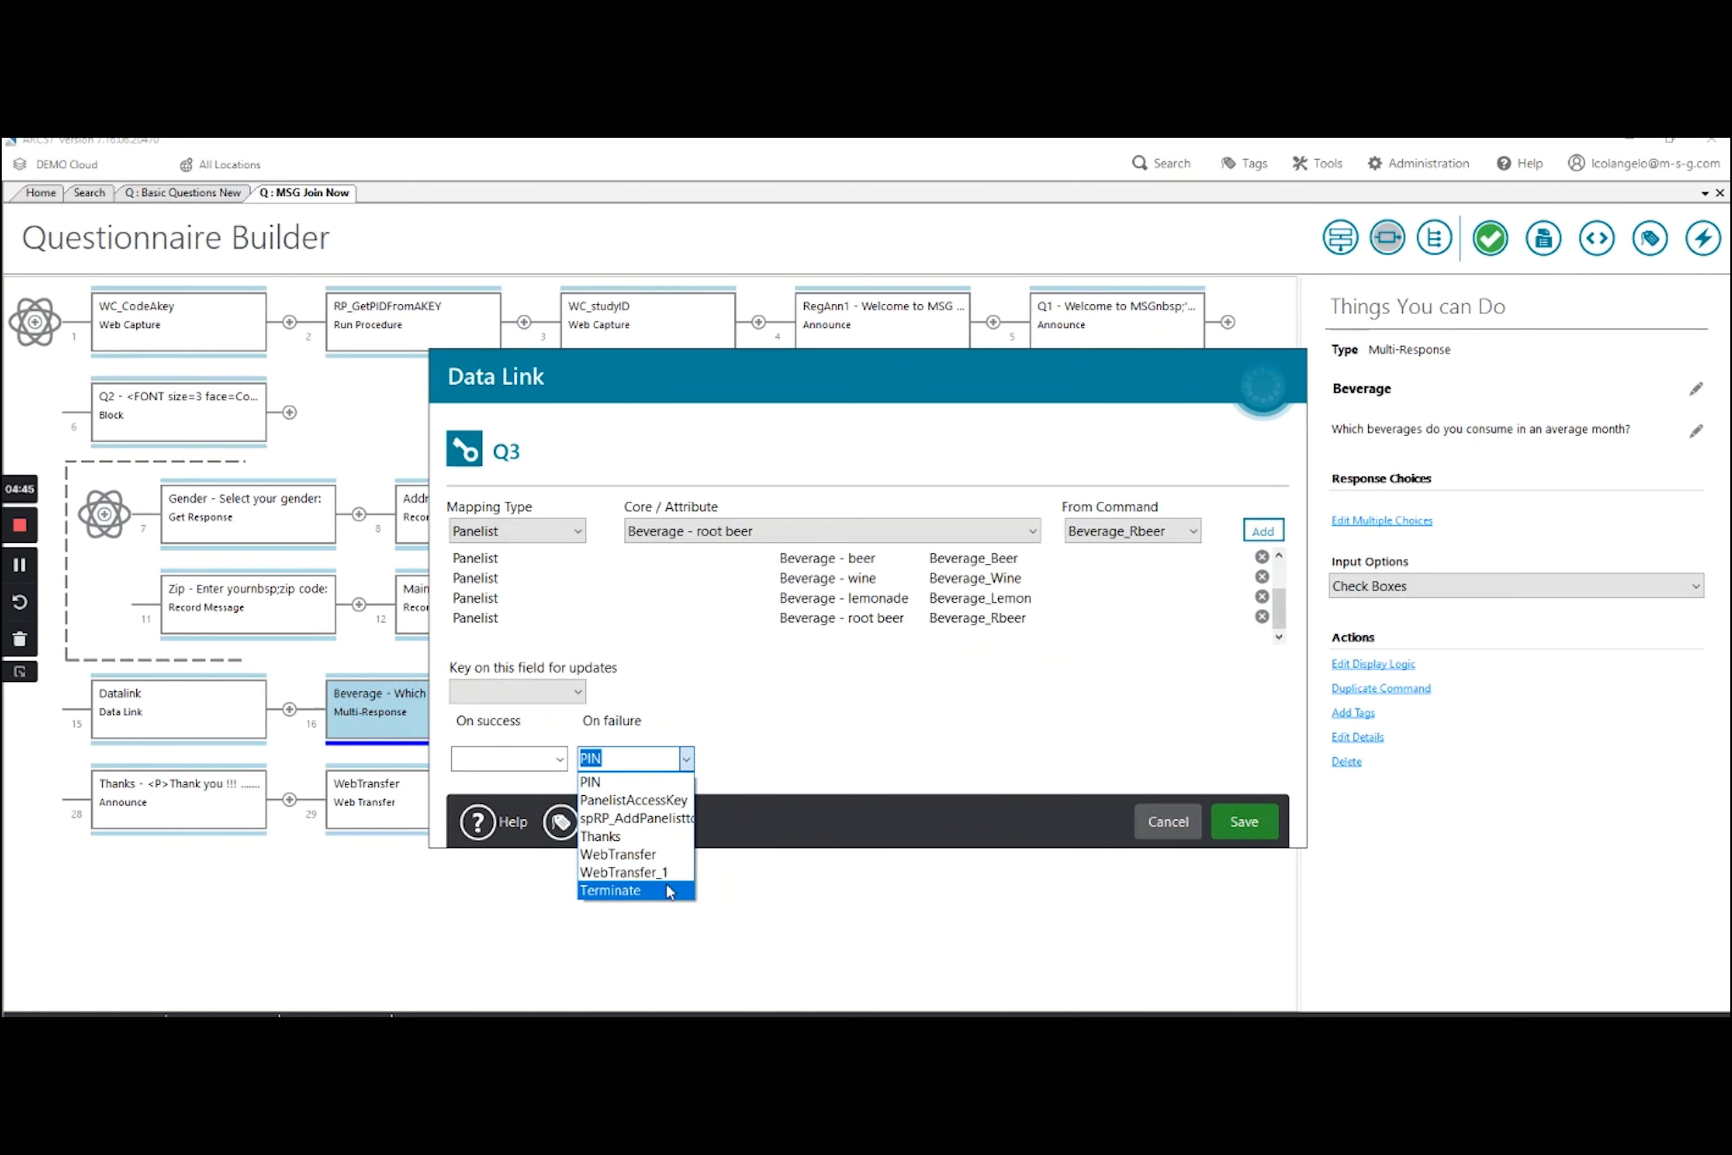
click(667, 888)
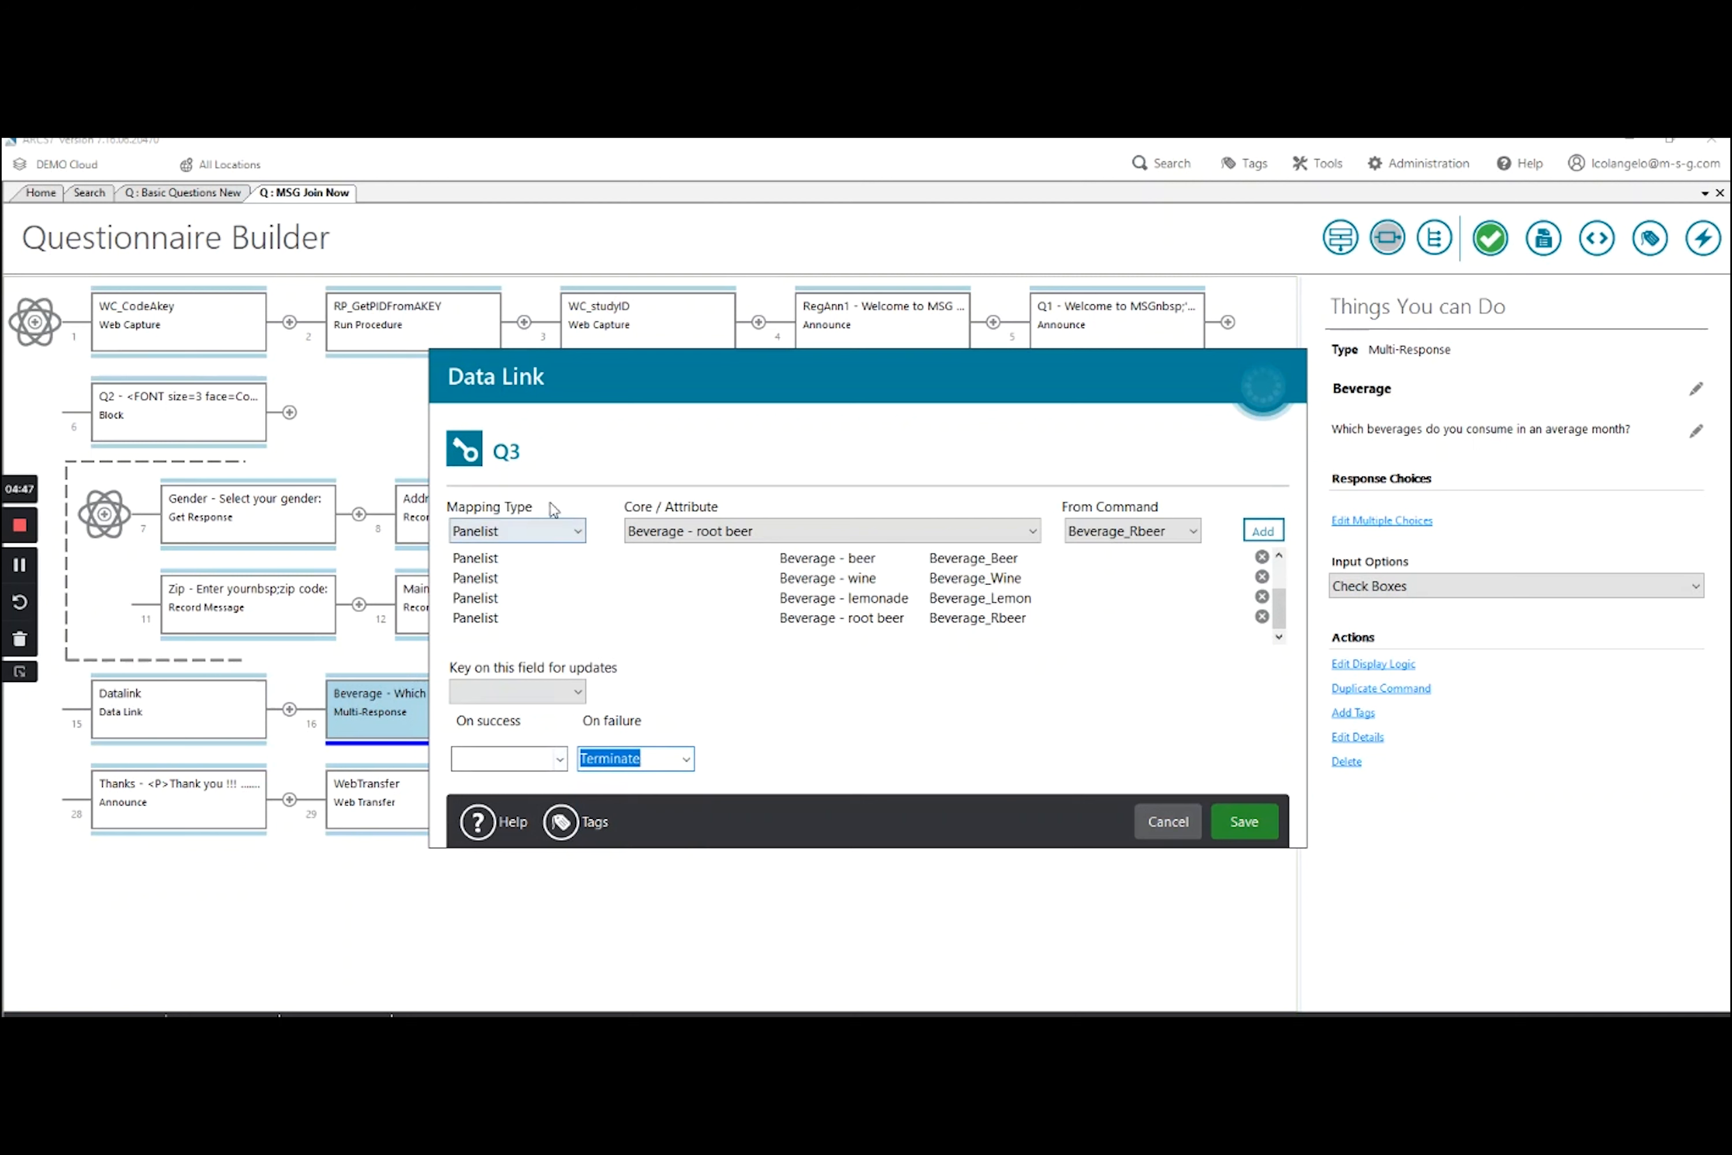
double_click(522, 451)
text(DL_Beverage)
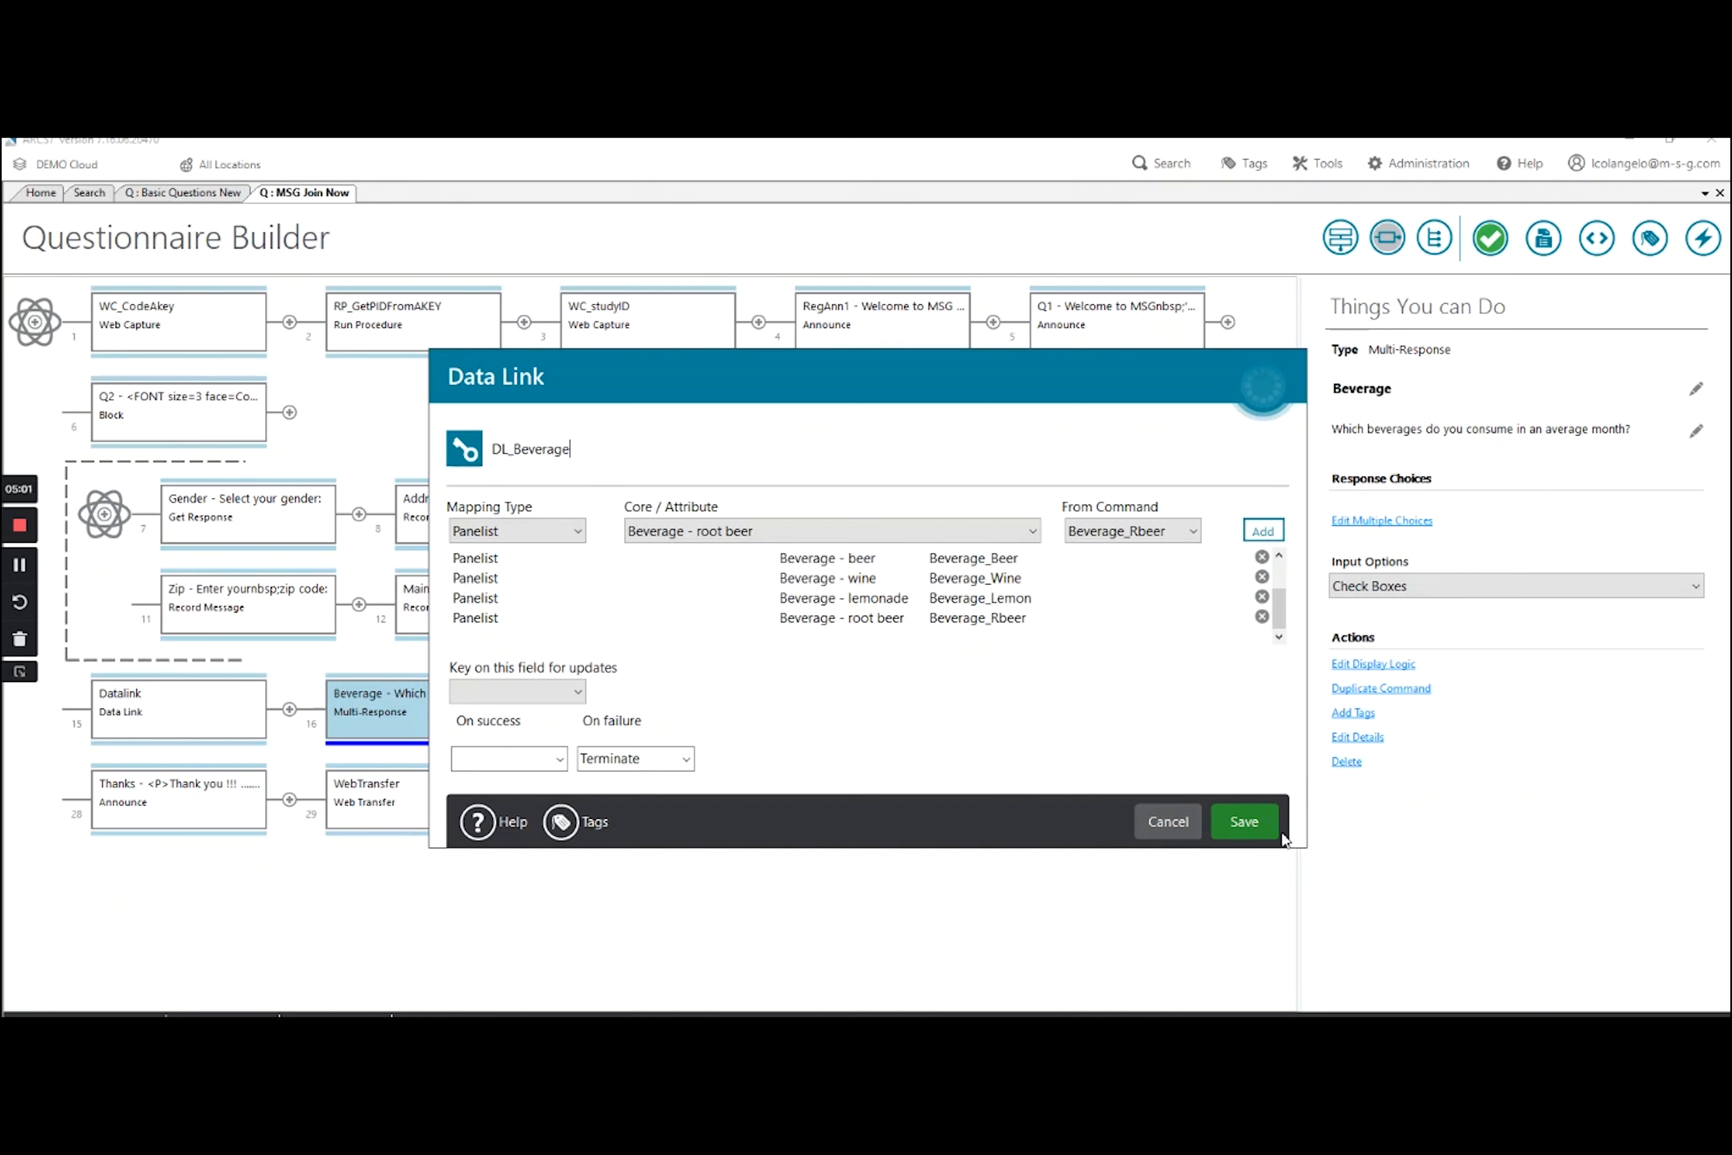
click(1263, 831)
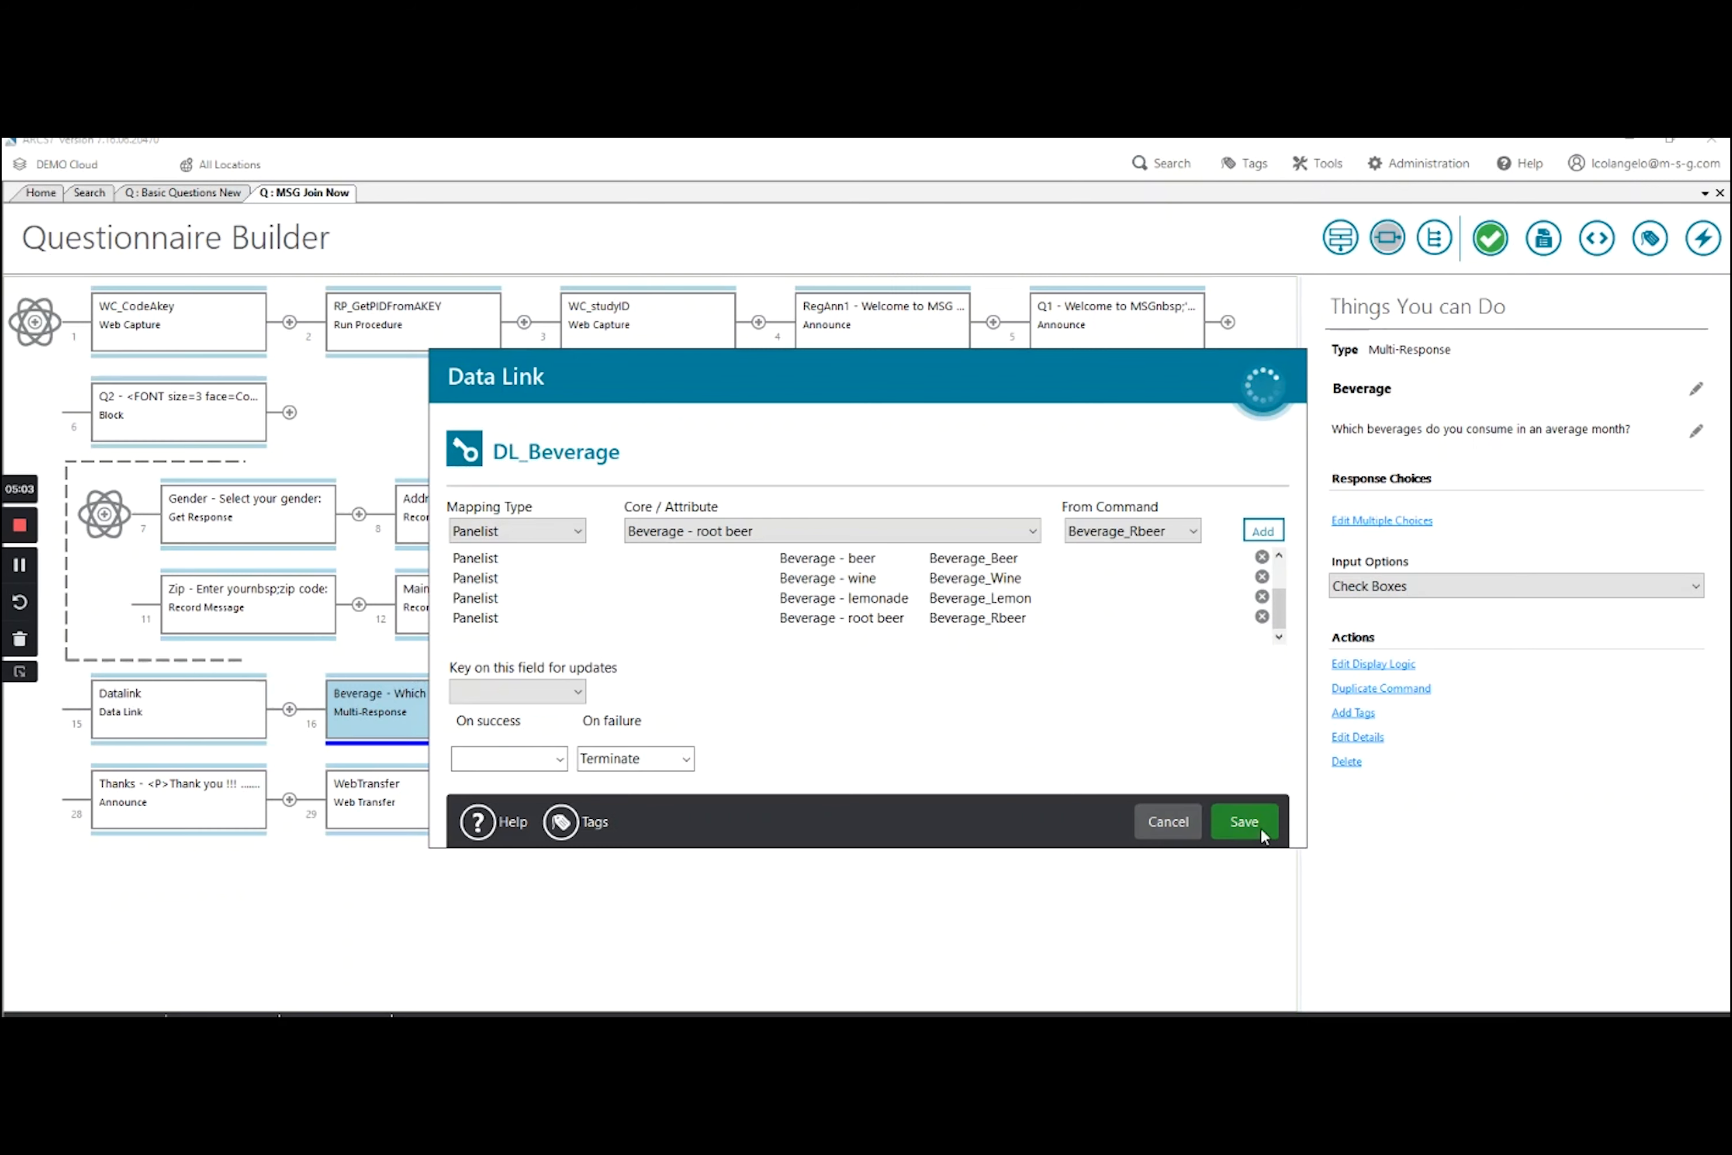